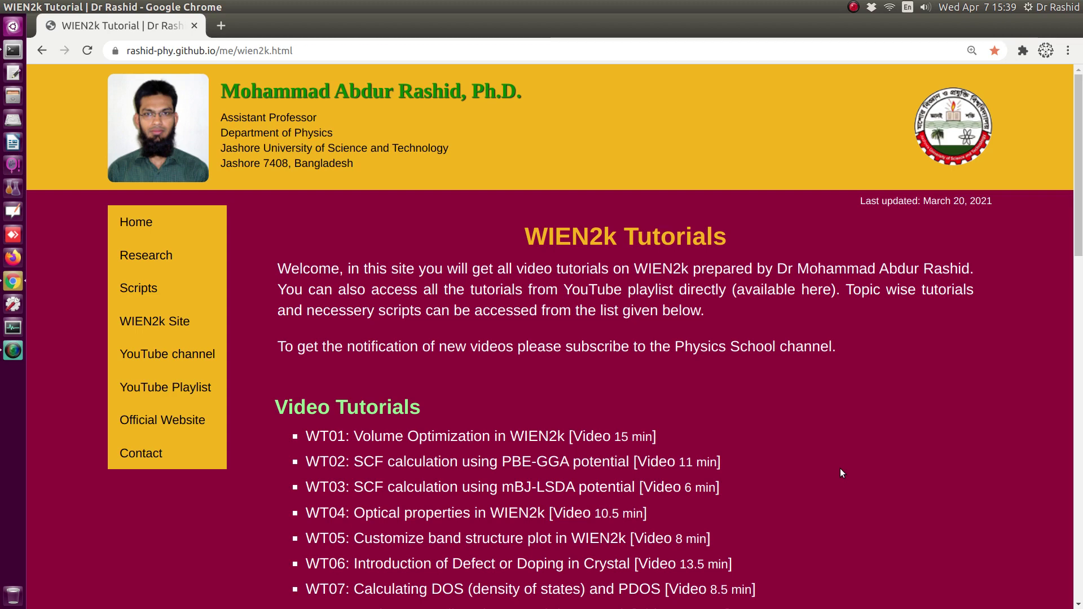
# - Start the w2web server from the Terminal with the w2web command
pyautogui.hotkey('alt', 'Tab')
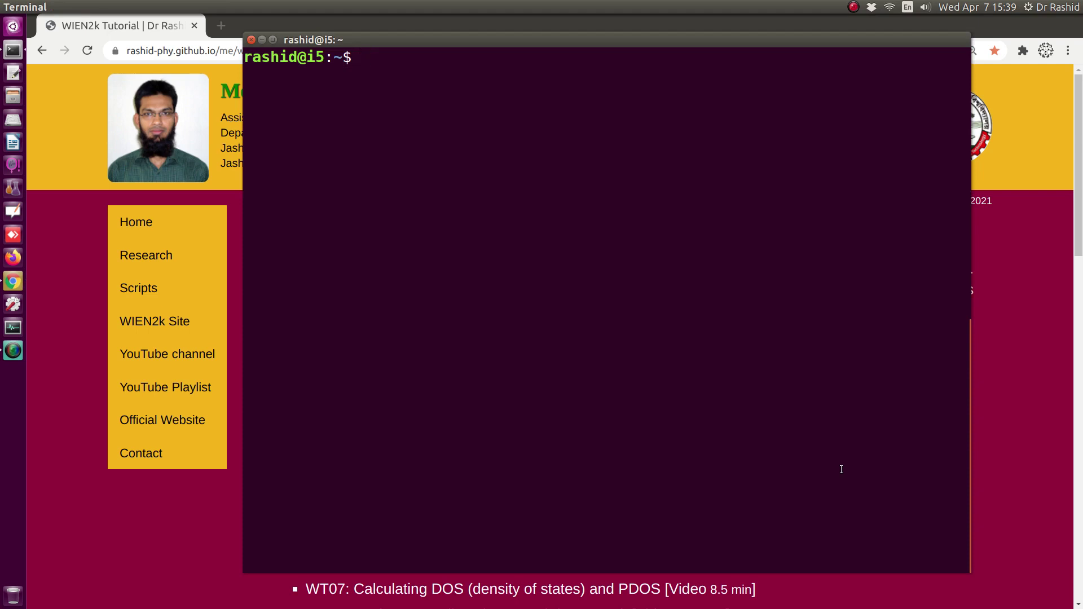
pyautogui.write('w2web')
pyautogui.press('Return')
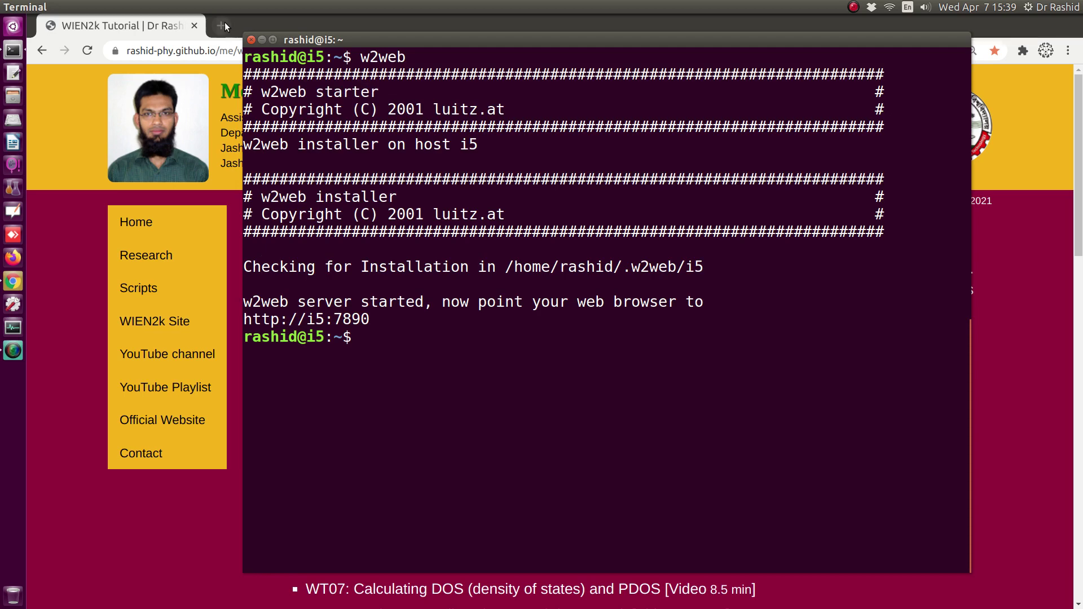
# - Sign in to w2web from its bookmark in a new tab and zoom the page in
pyautogui.click(221, 24)
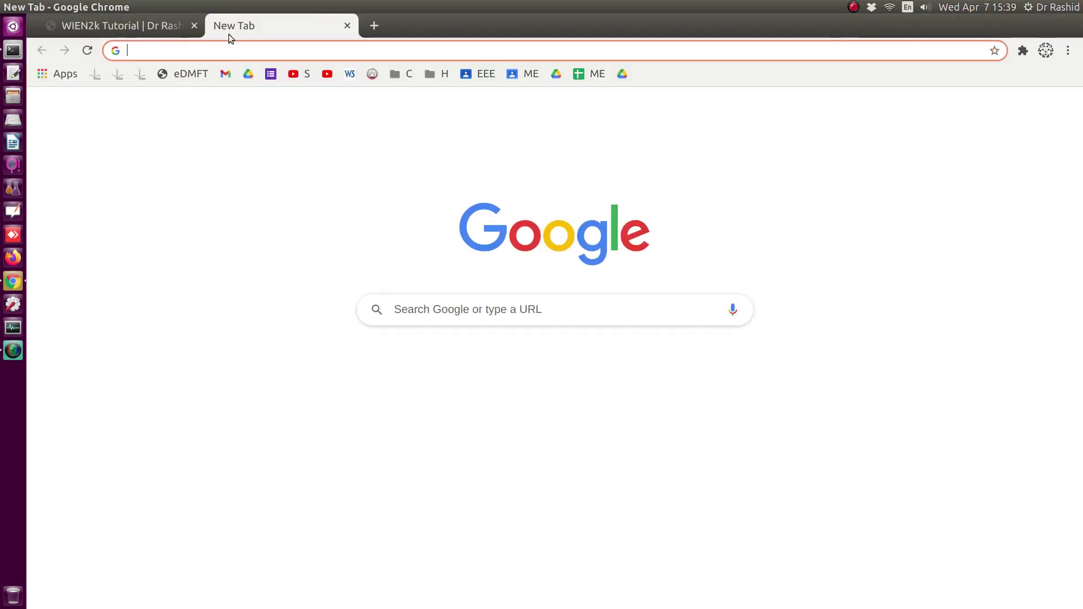
pyautogui.click(139, 75)
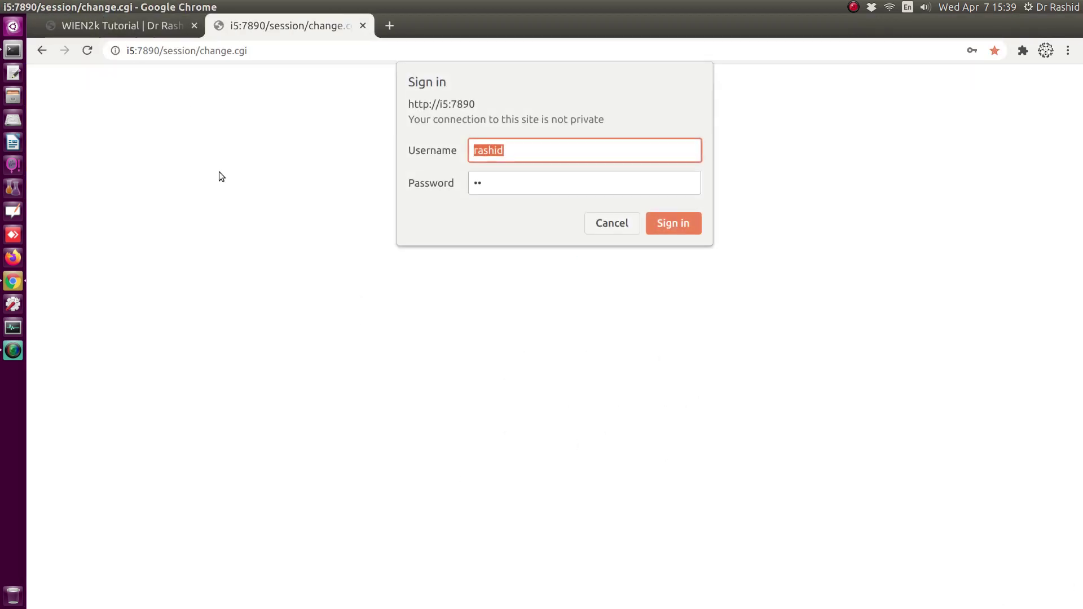
pyautogui.click(667, 222)
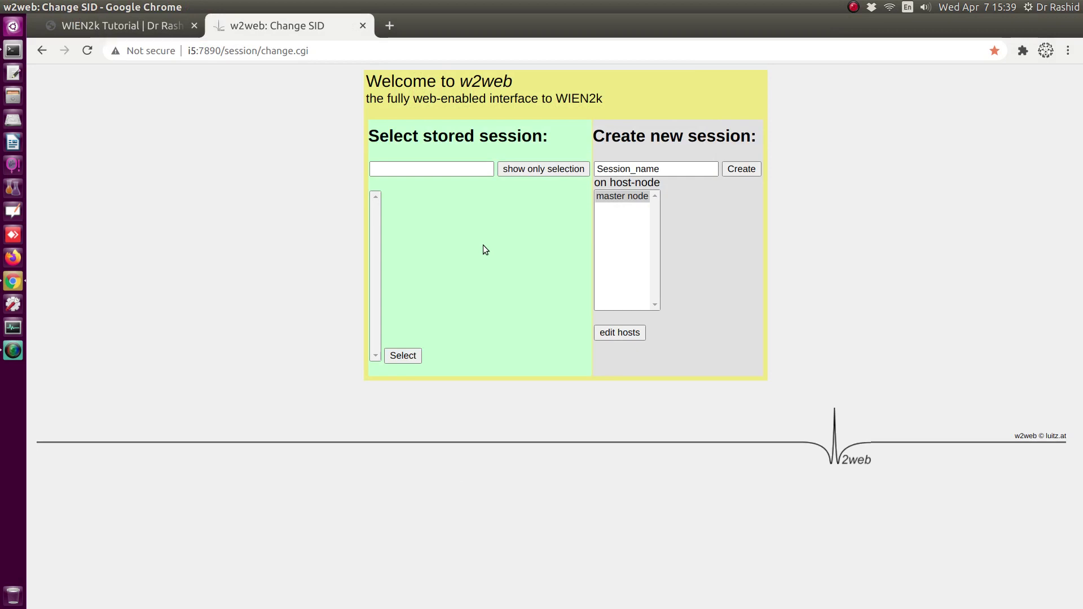
pyautogui.hotkey('ctrl', '+')
pyautogui.hotkey('ctrl', '+')
pyautogui.hotkey('ctrl', '+')
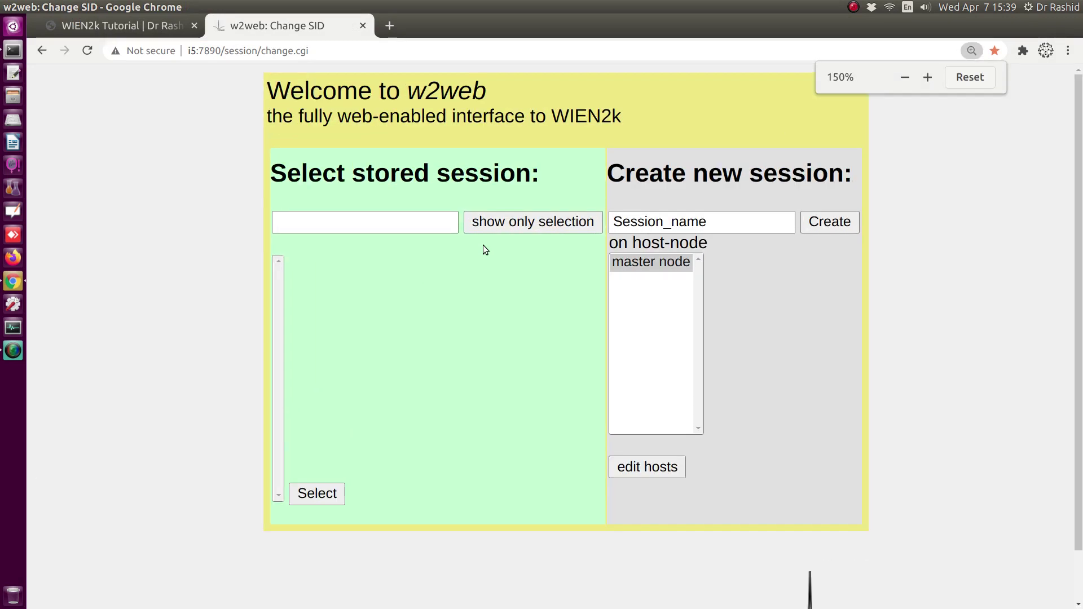
pyautogui.hotkey('ctrl', '+')
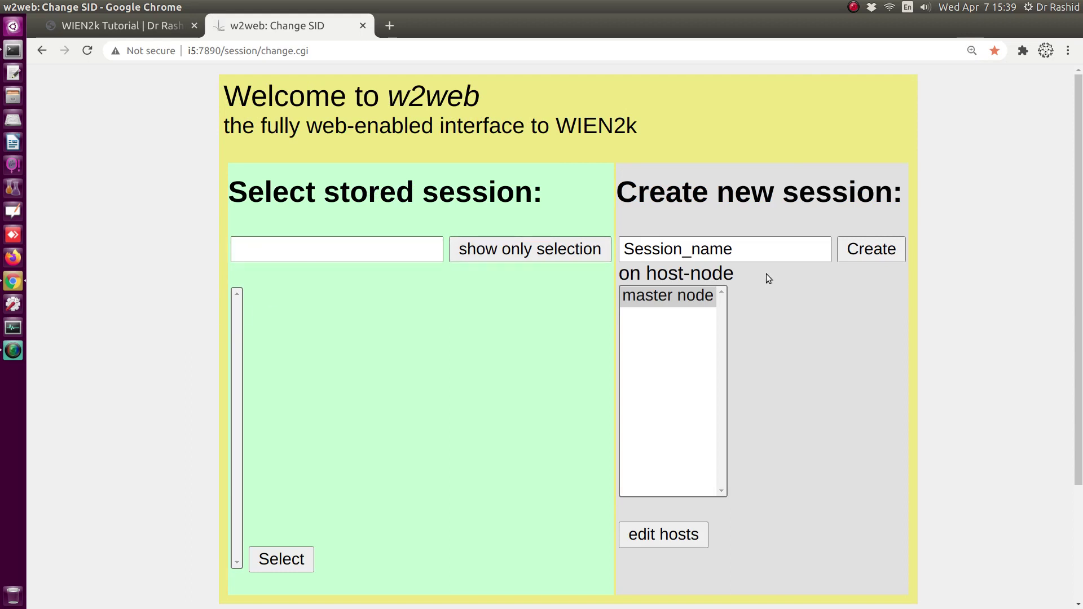
# - Replace the placeholder Session_name with TiC
pyautogui.click(752, 250)
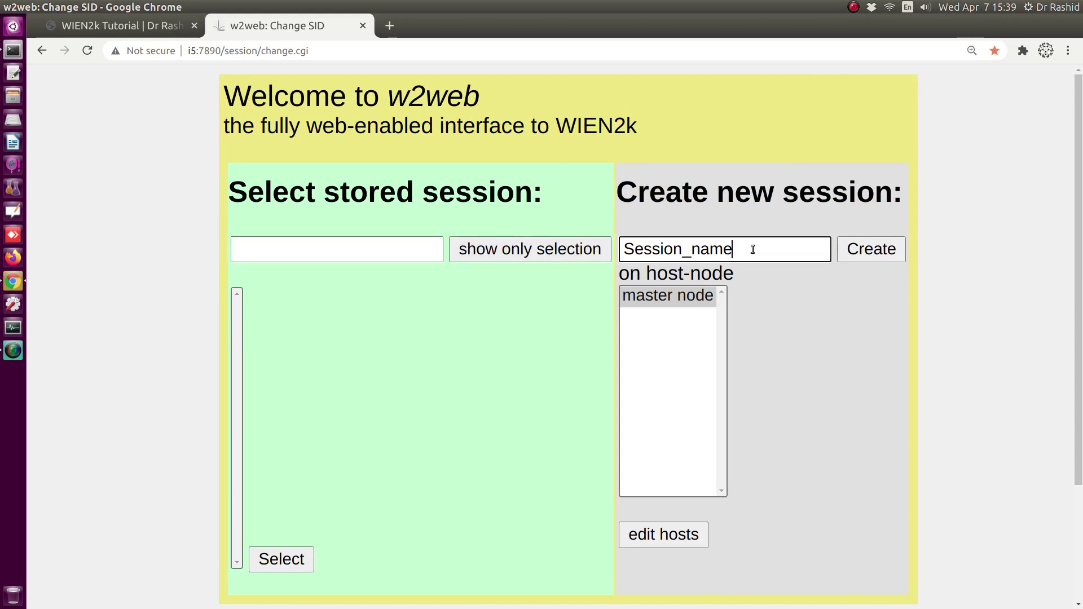
pyautogui.moveTo(752, 249); pyautogui.dragTo(621, 250)
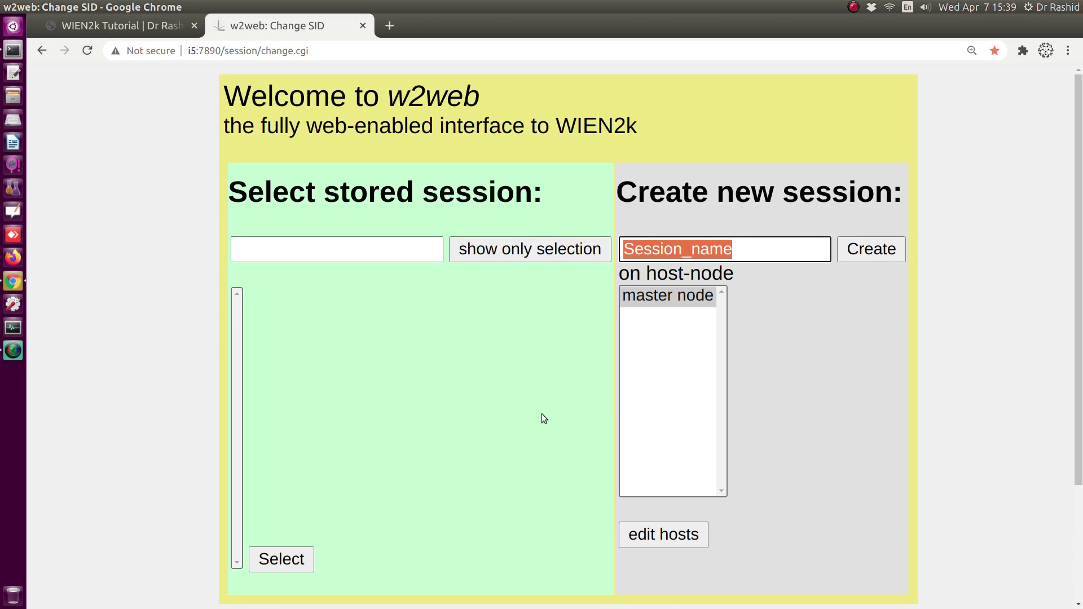
pyautogui.write('TiC')
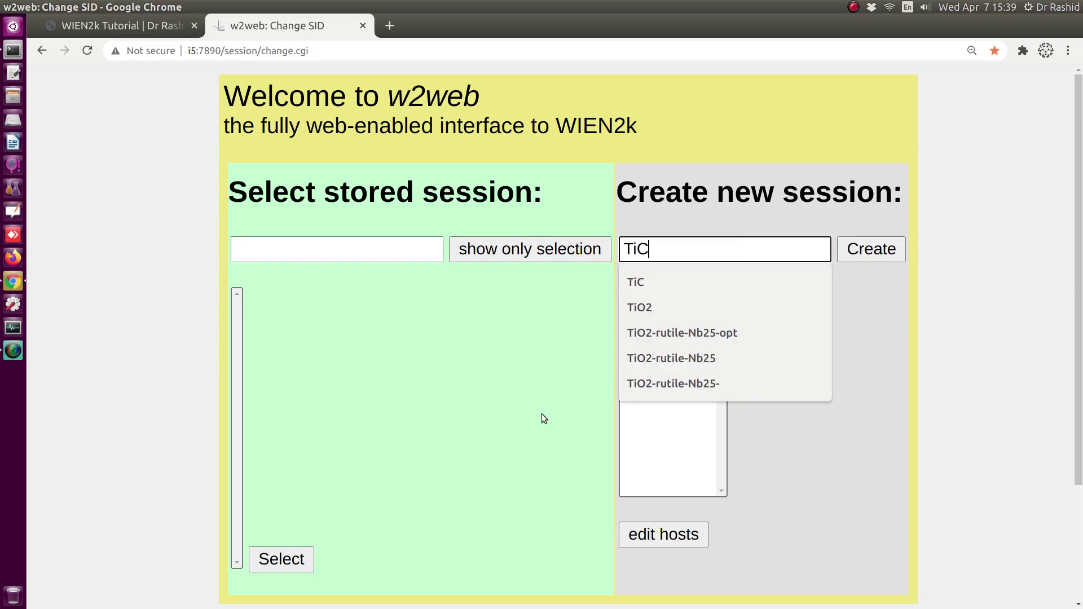
pyautogui.press('Escape')
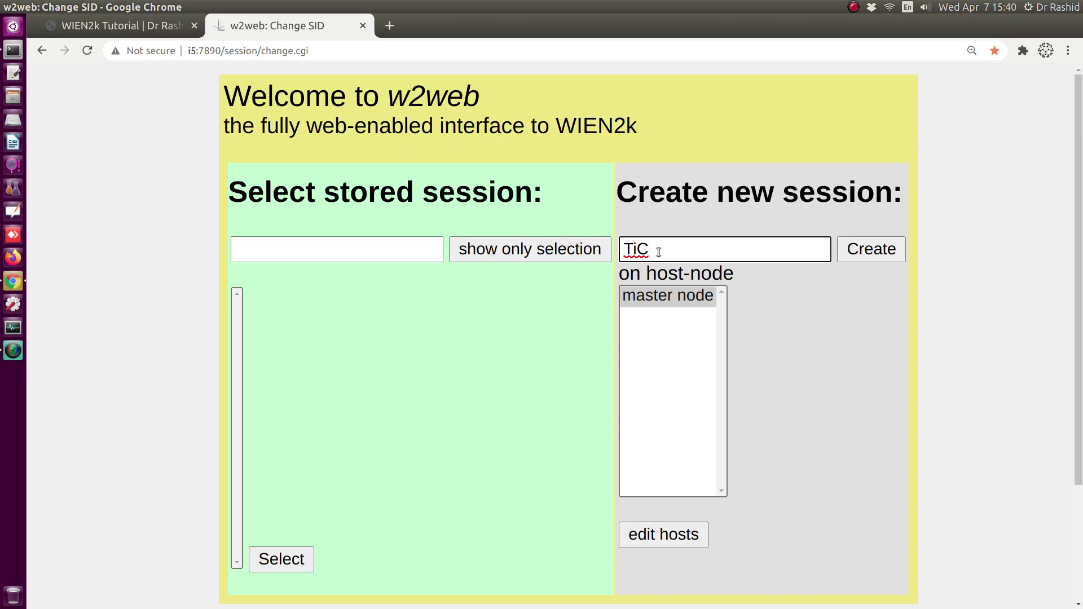
pyautogui.moveTo(657, 250); pyautogui.dragTo(626, 249)
# - Create the TiC session with a new TiC directory under /home/rashid/WIEN2k, then restart it
pyautogui.click(875, 250)
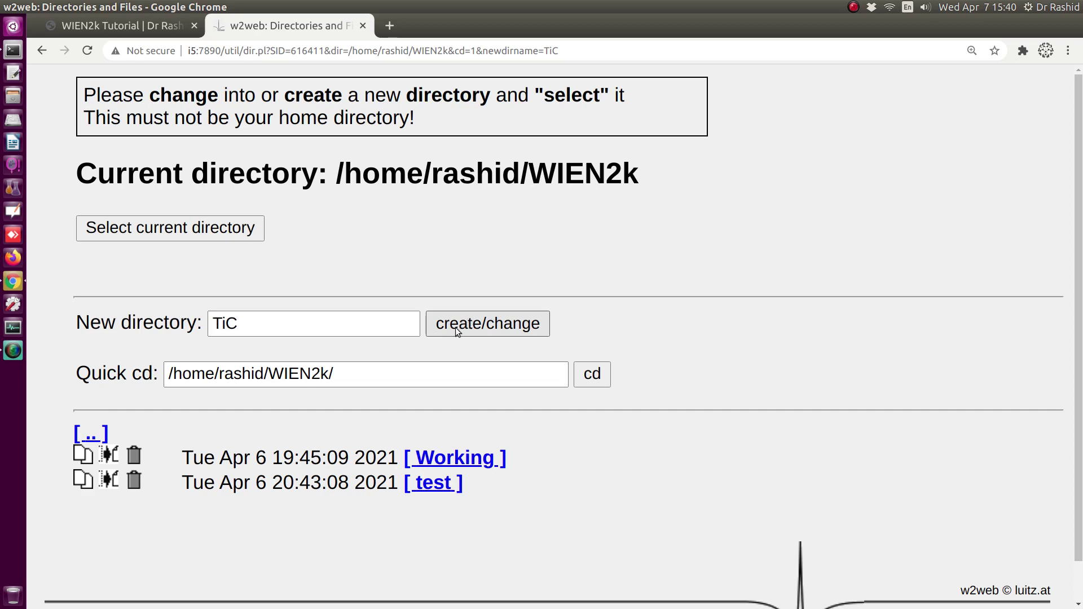
pyautogui.click(488, 330)
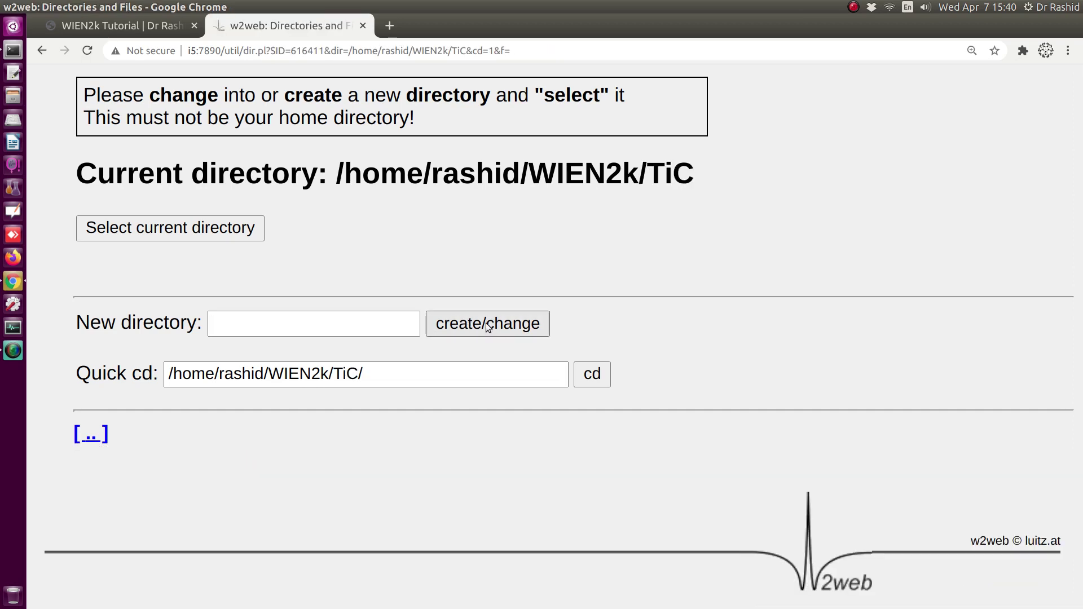
pyautogui.click(145, 229)
pyautogui.click(178, 161)
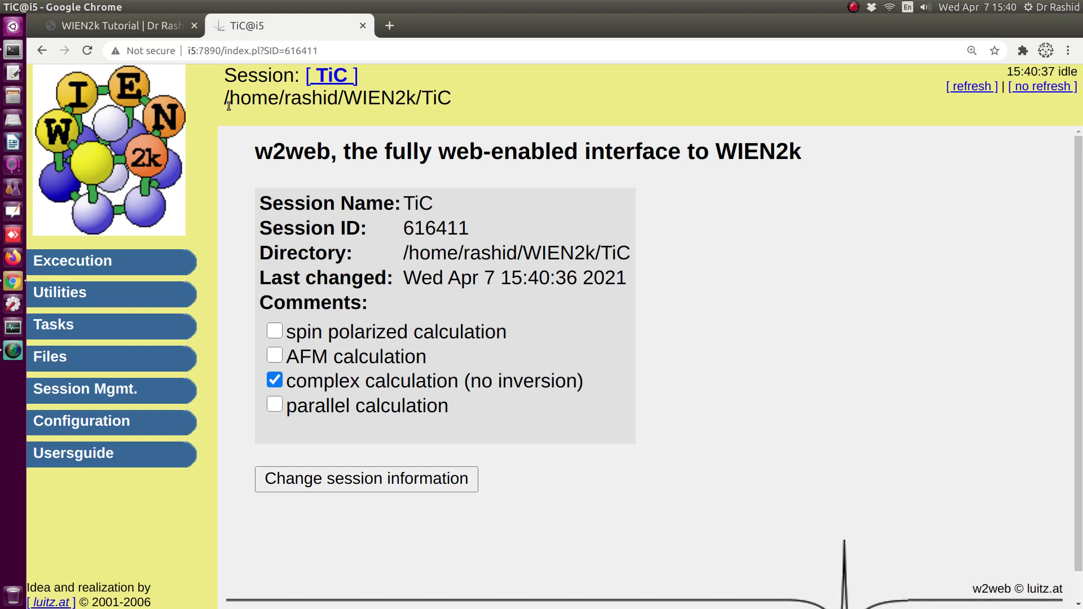
# - Expand the Execution menu to list StructGen and the other calculation tasks
pyautogui.moveTo(225, 99); pyautogui.dragTo(451, 99)
pyautogui.click(429, 97)
pyautogui.moveTo(345, 102); pyautogui.dragTo(418, 101)
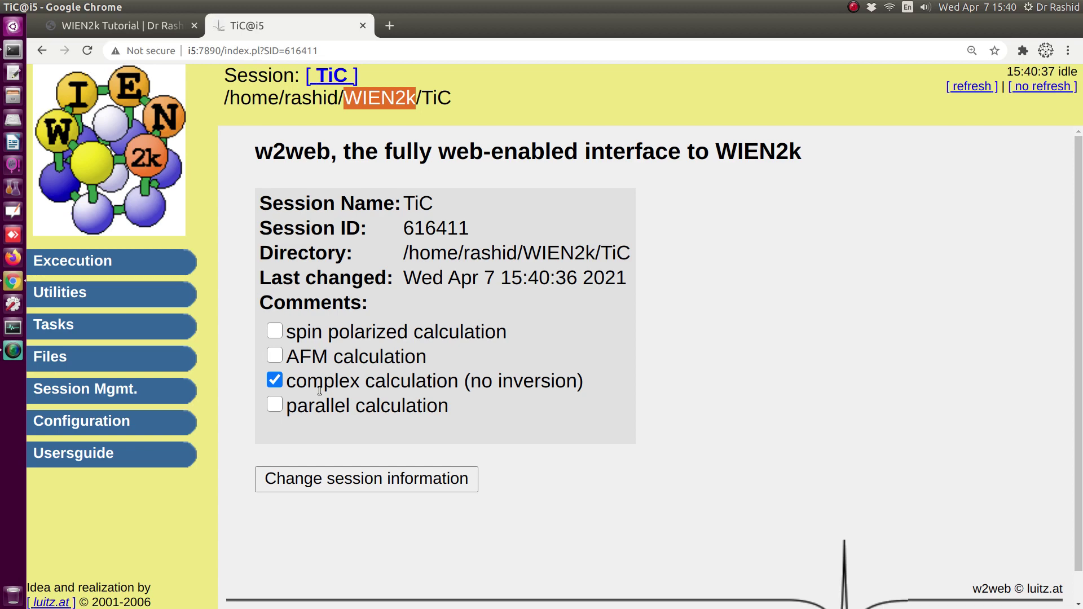
pyautogui.click(86, 269)
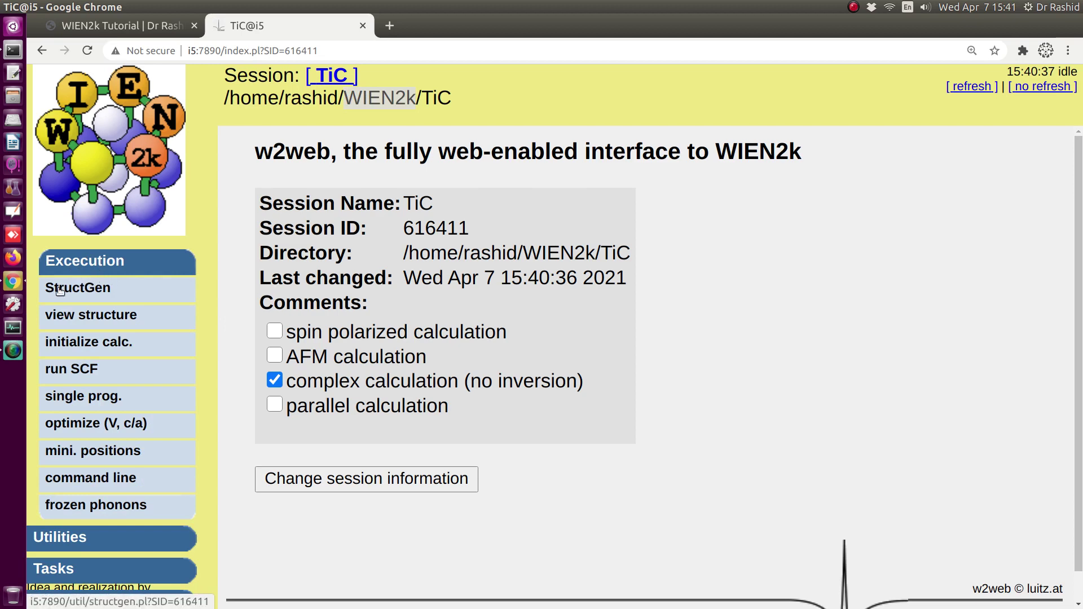
# - Generate a StructGen template for 2 atoms
pyautogui.click(89, 290)
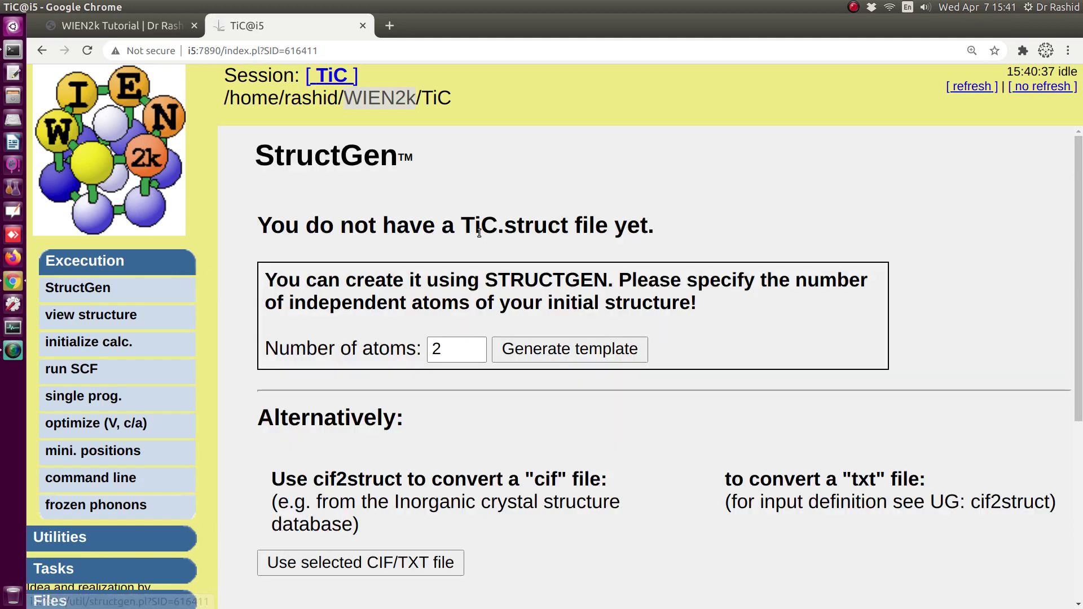
pyautogui.moveTo(461, 225); pyautogui.dragTo(498, 226)
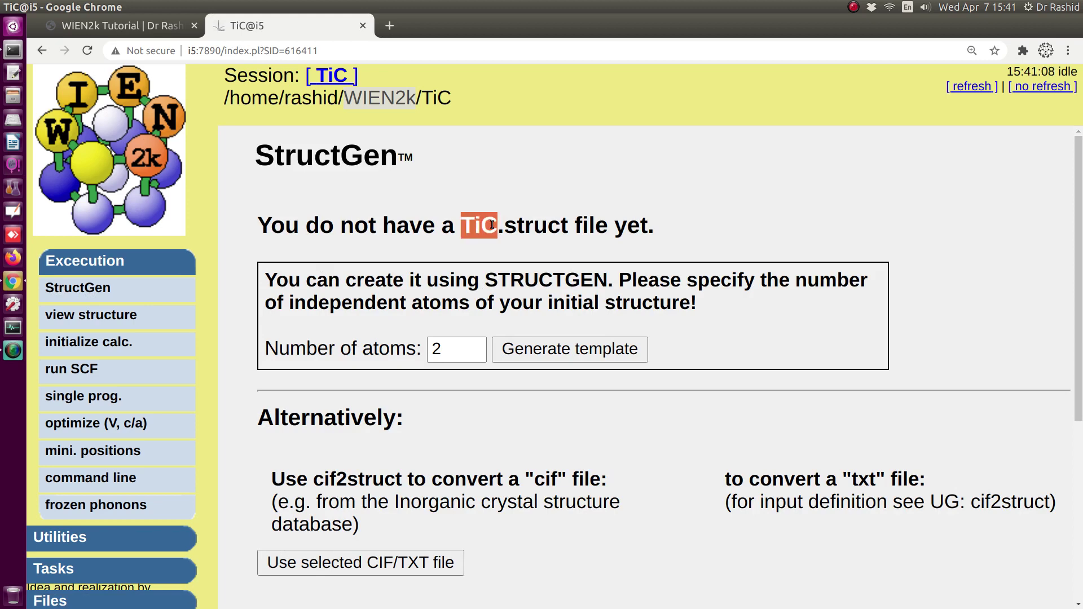
pyautogui.click(549, 349)
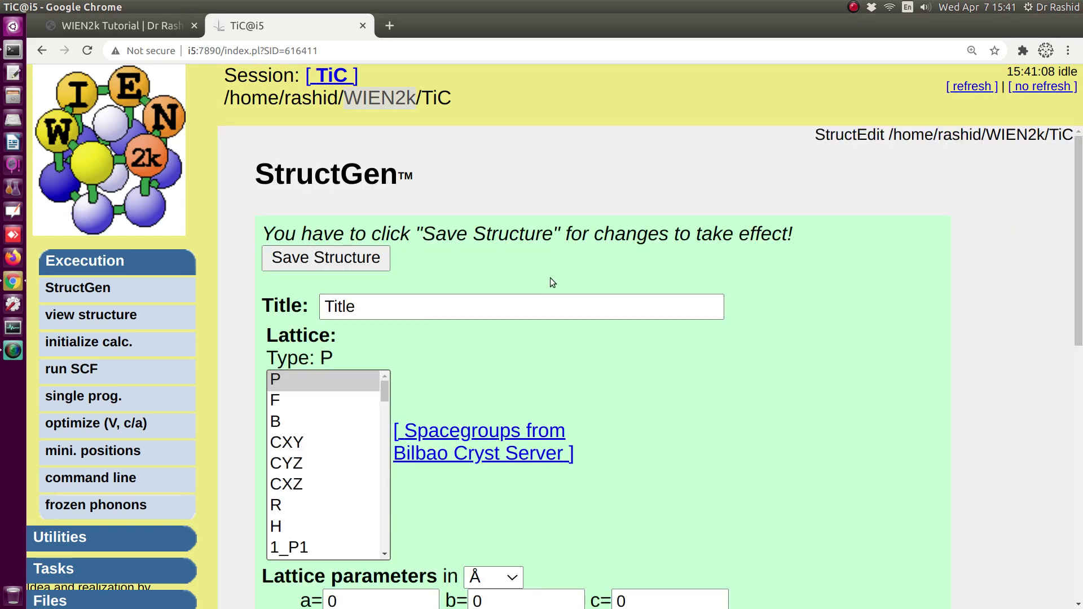
# - Title the structure TiC and choose the face-centred F lattice
pyautogui.click(383, 305)
pyautogui.doubleClick(382, 305)
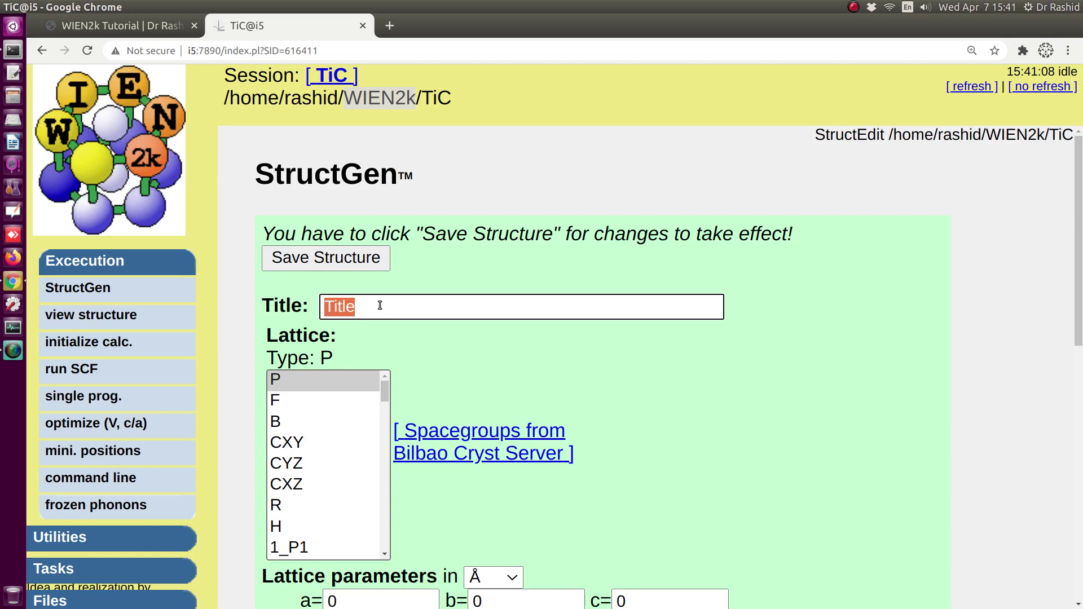
pyautogui.write('TiC')
pyautogui.scroll(-1, 361, 310)
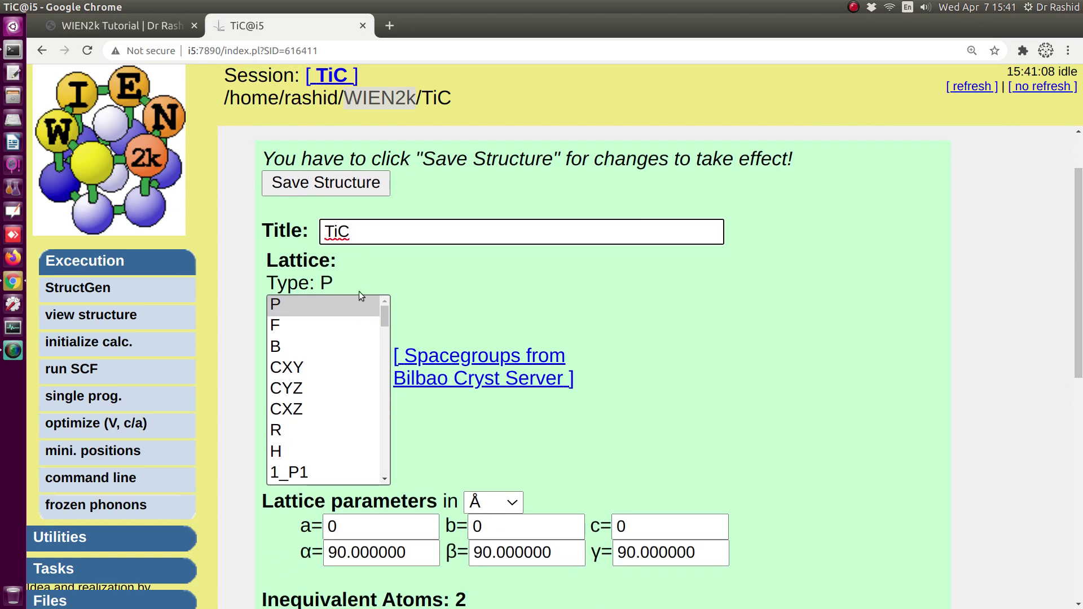
pyautogui.click(280, 325)
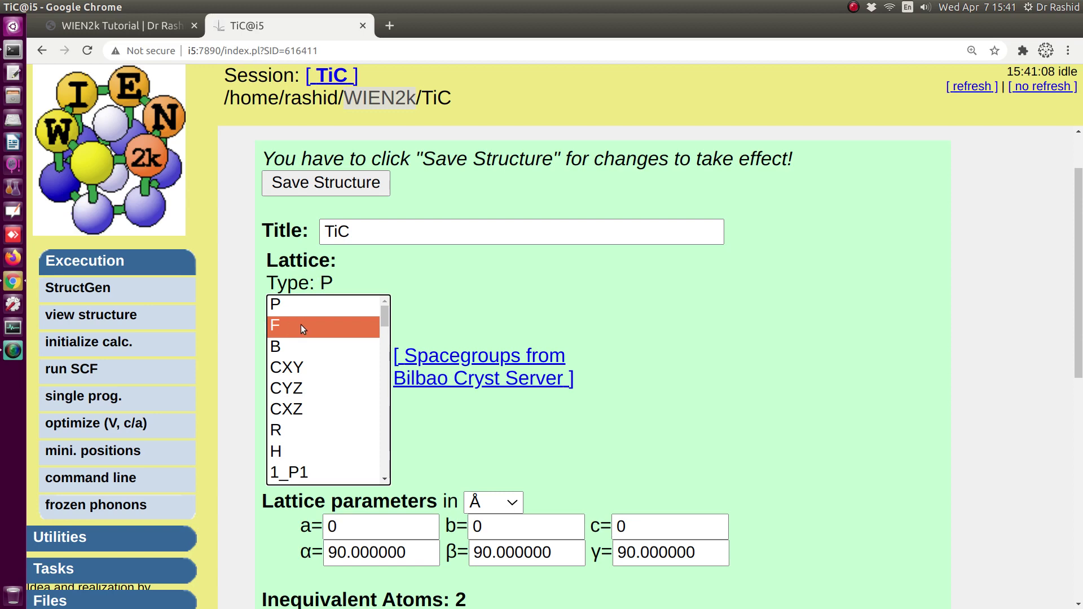
pyautogui.scroll(-2, 349, 374)
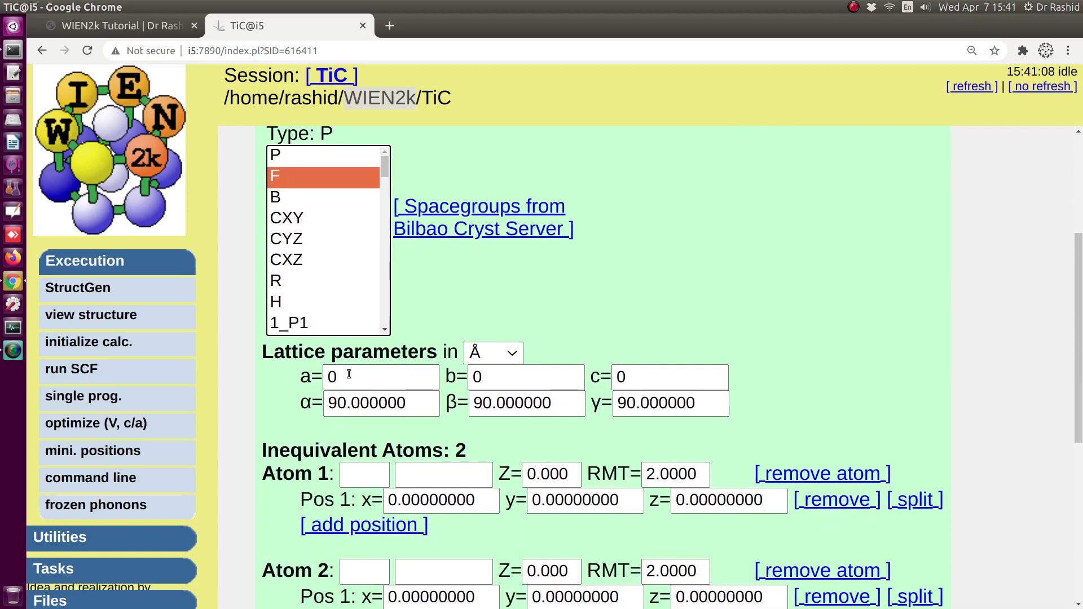
# - Set lattice constants a=b=c=4.328 in ångström
pyautogui.moveTo(349, 374); pyautogui.dragTo(325, 377)
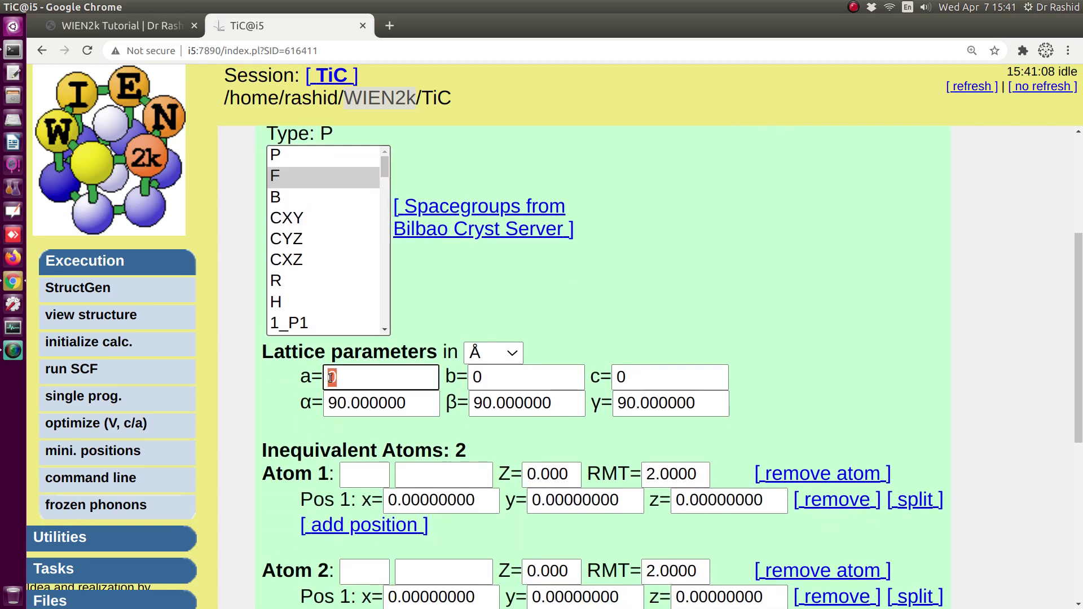
pyautogui.write('4.32')
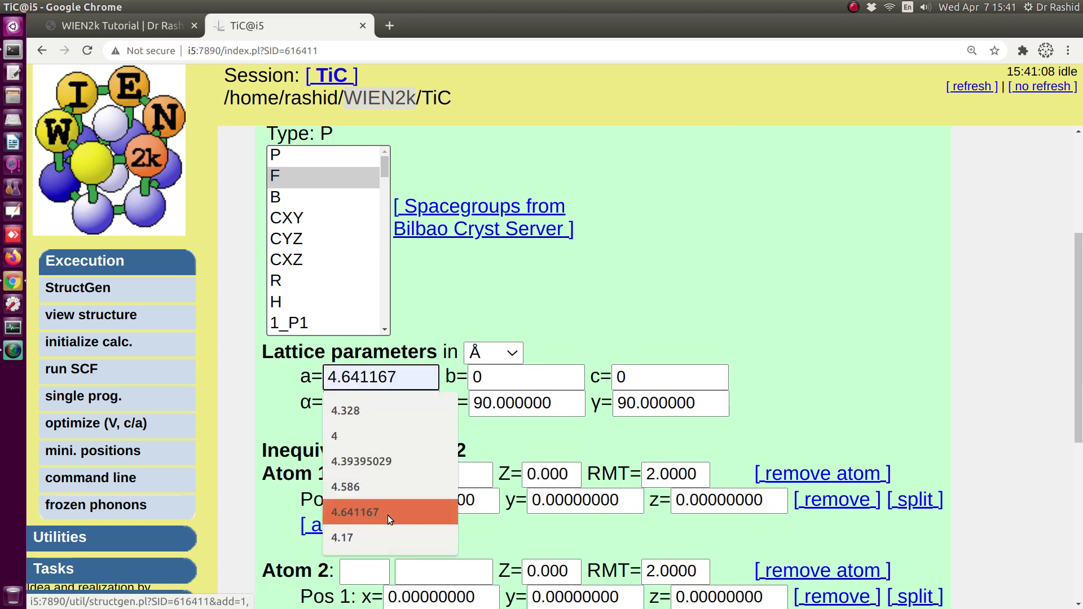
pyautogui.write('8')
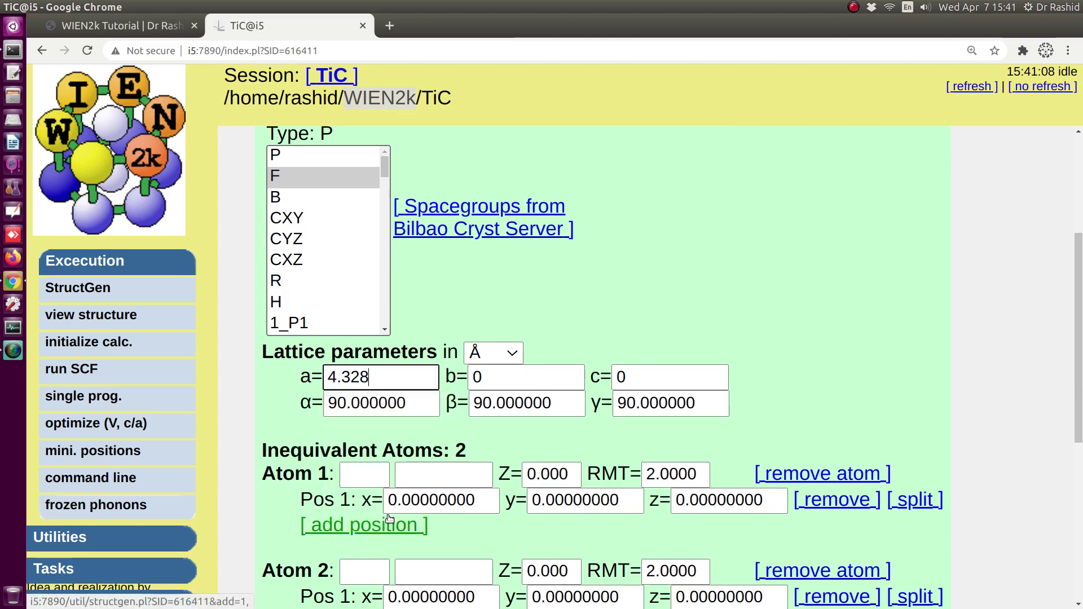
pyautogui.press('Tab')
pyautogui.write('3')
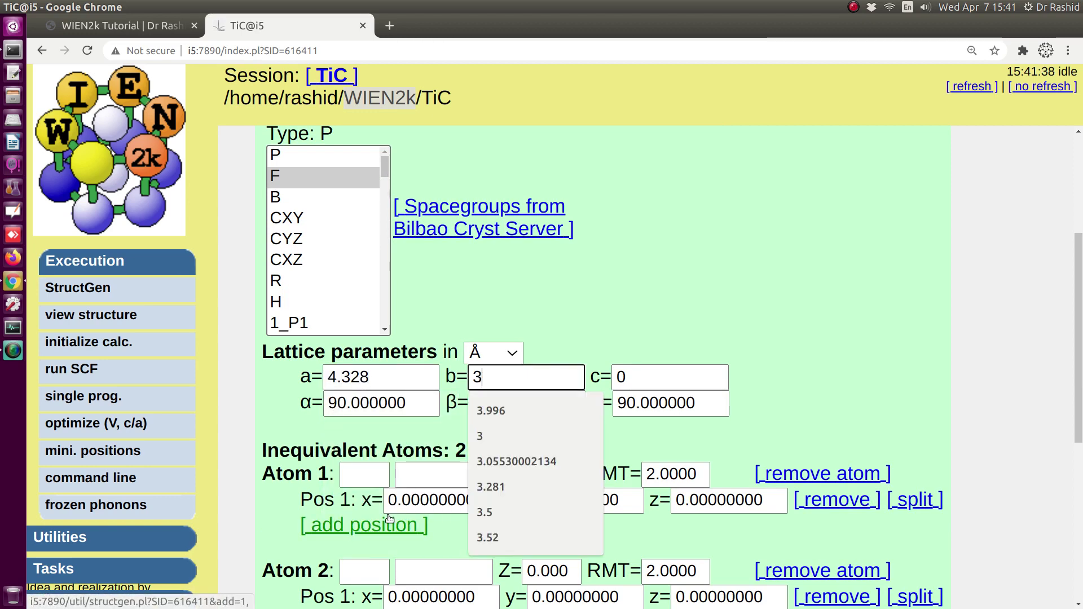
pyautogui.press('BackSpace')
pyautogui.write('4.328')
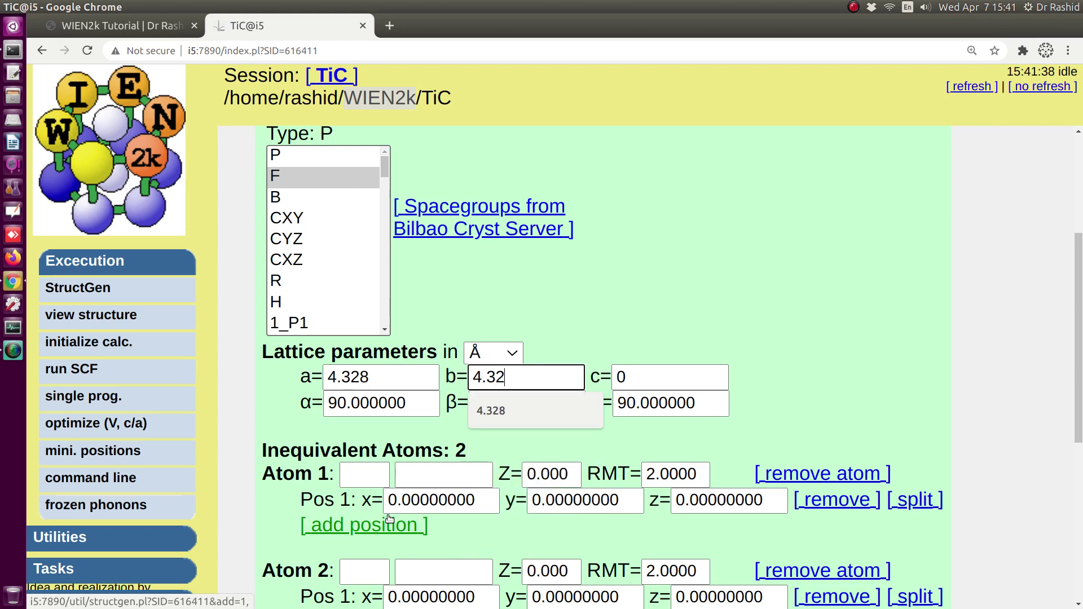
pyautogui.press('Tab')
pyautogui.write('4.328')
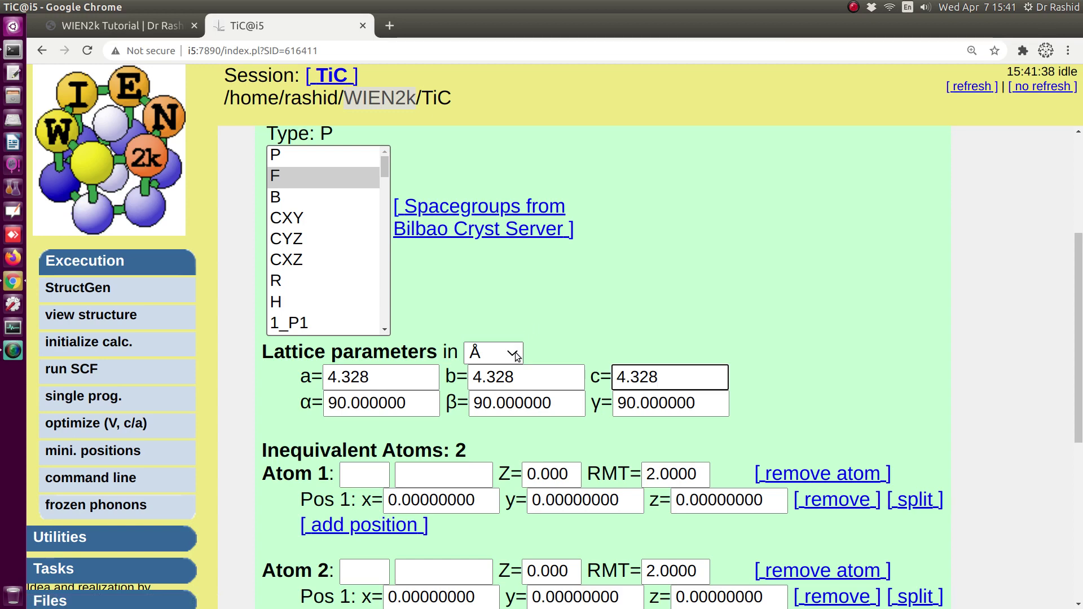
pyautogui.click(481, 354)
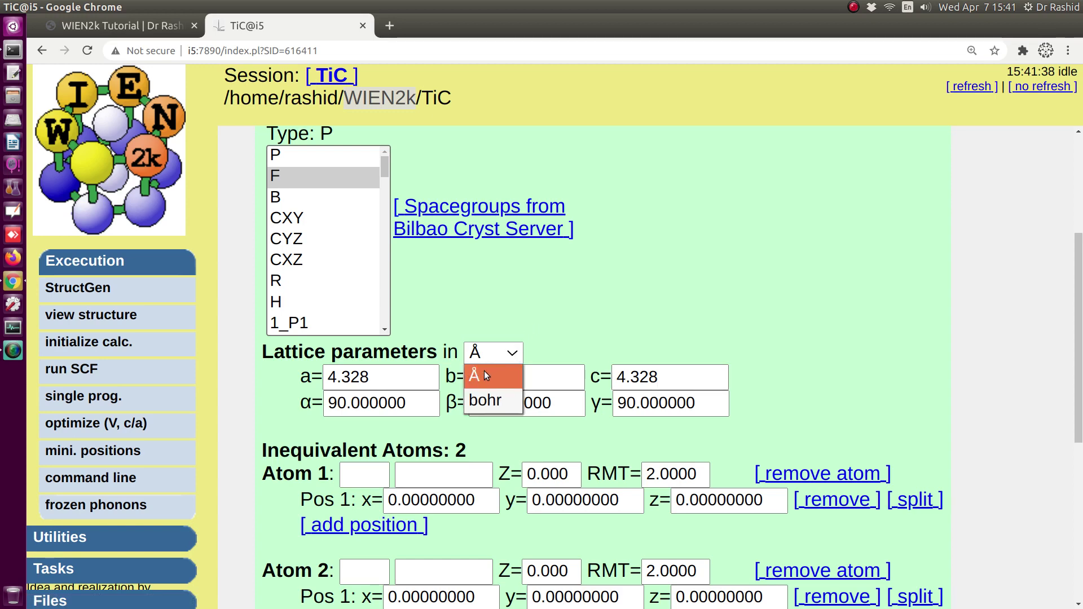
pyautogui.click(482, 374)
pyautogui.click(512, 356)
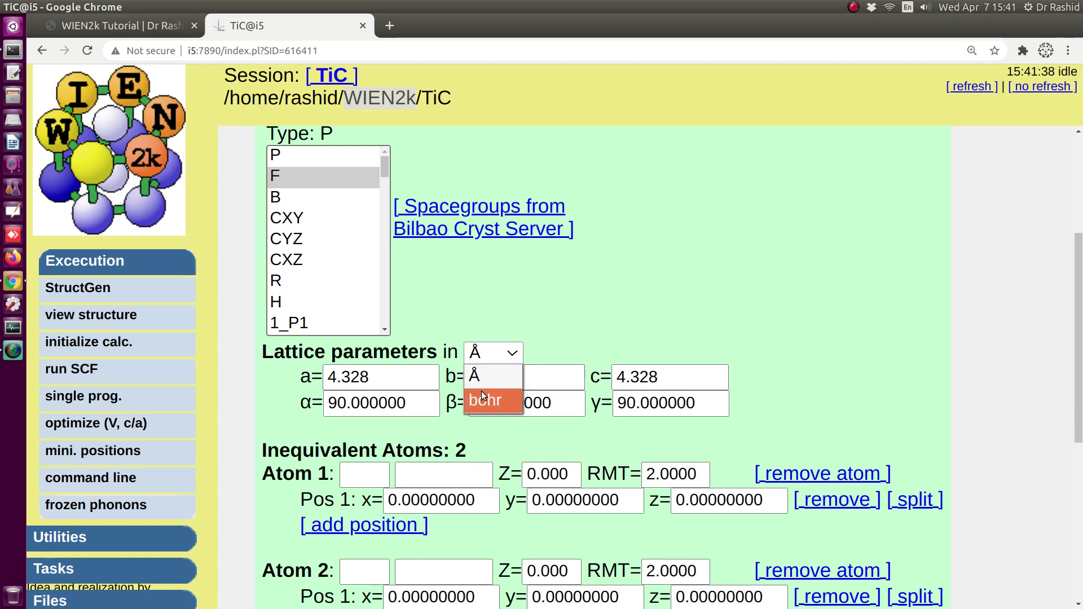
pyautogui.click(499, 377)
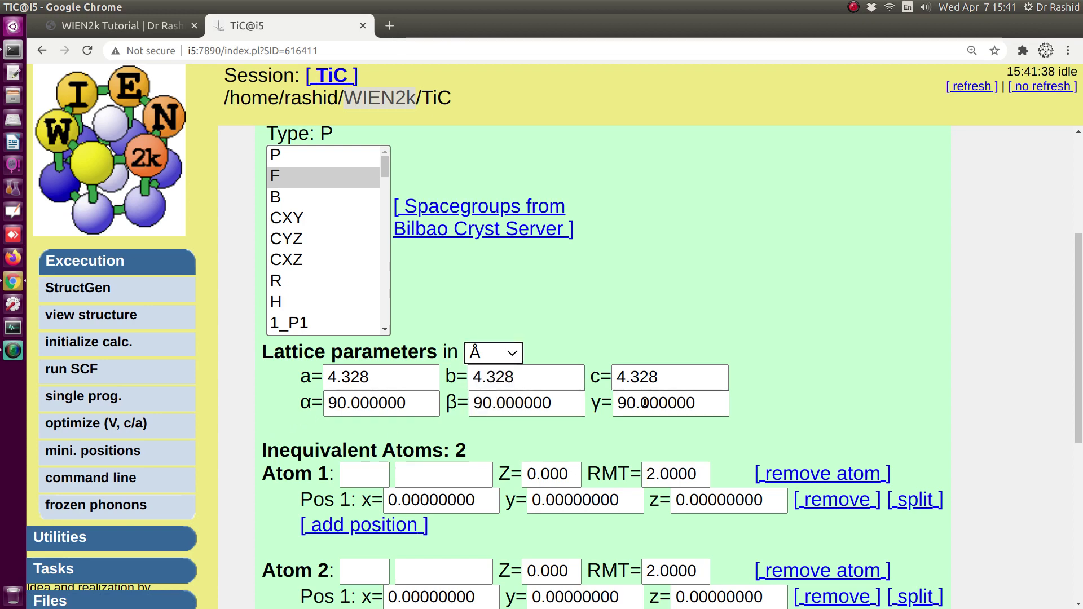
# - Name Atom 1 Ti and Atom 2 C, placing C at 0.5, 0.5, 0.5
pyautogui.click(349, 478)
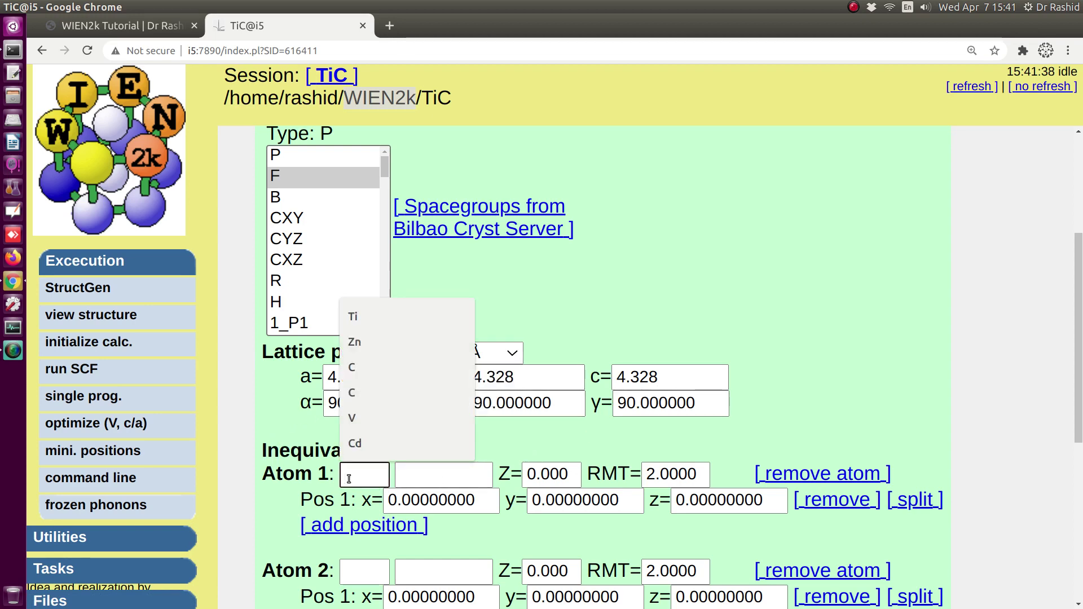
pyautogui.write('Ti')
pyautogui.scroll(-2, 411, 393)
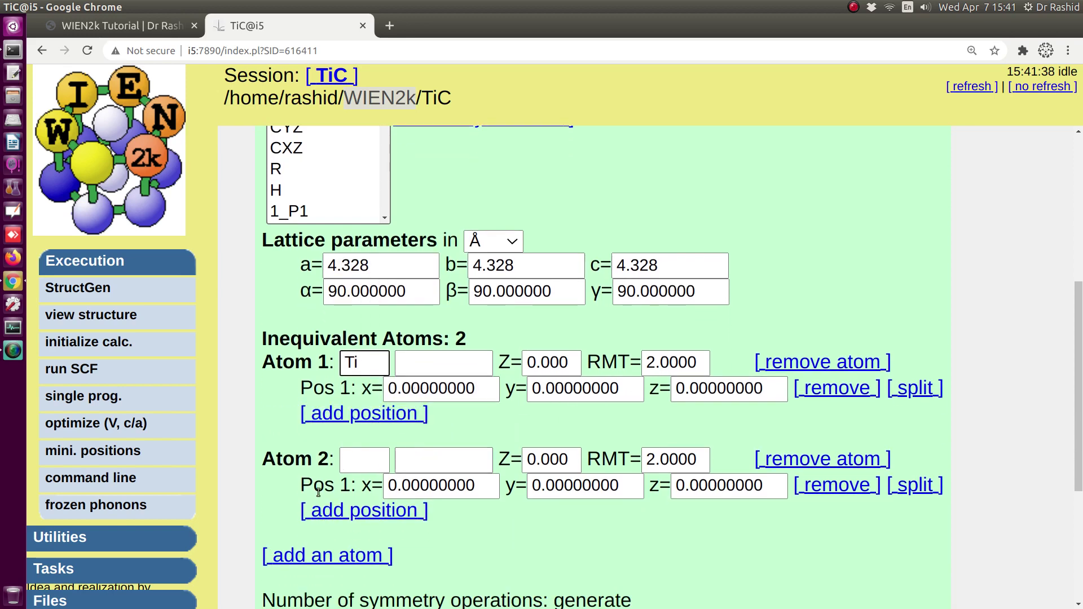
pyautogui.click(357, 461)
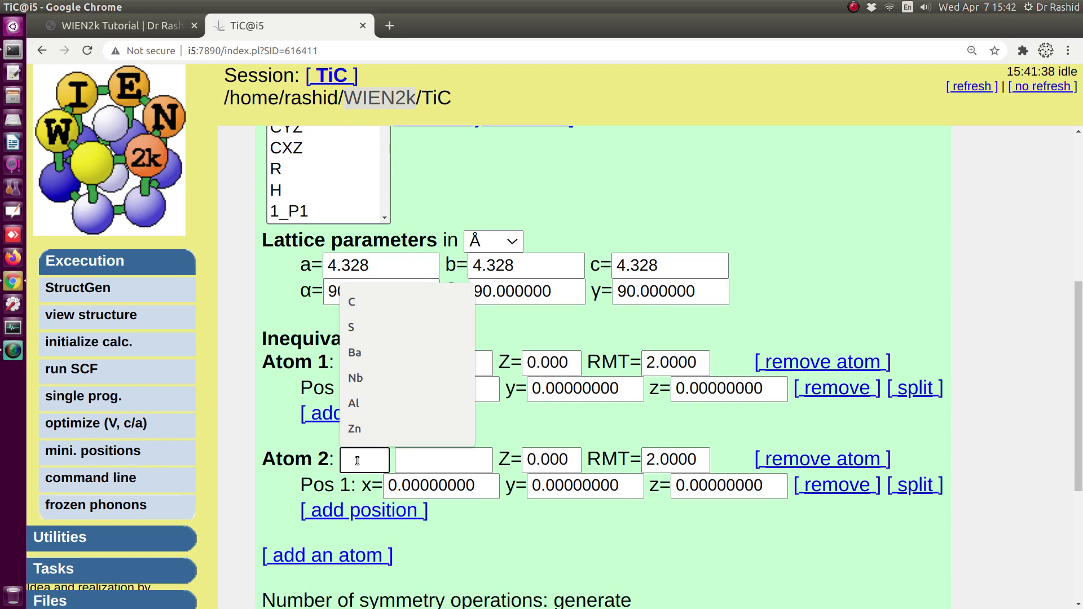
pyautogui.write('C')
pyautogui.doubleClick(411, 489)
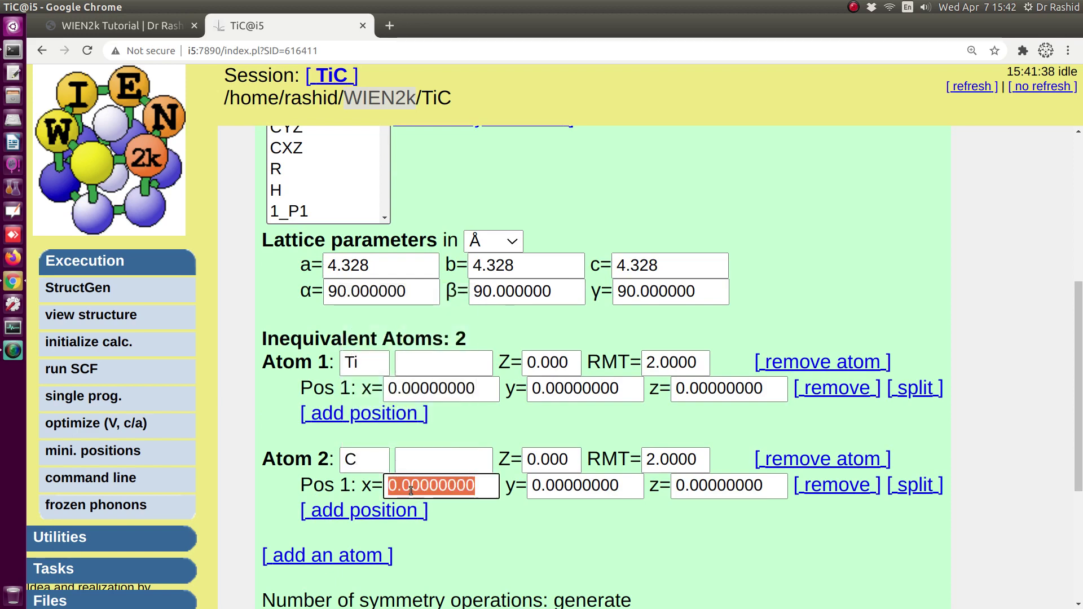
pyautogui.write('0.5')
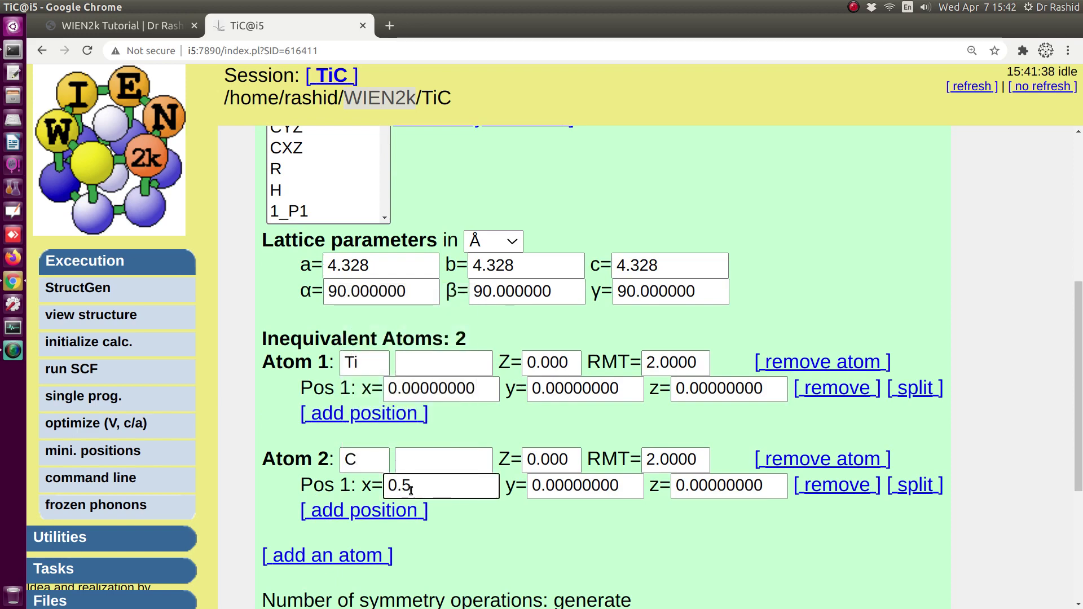
pyautogui.press('Tab')
pyautogui.write('0.5')
pyautogui.press('Tab')
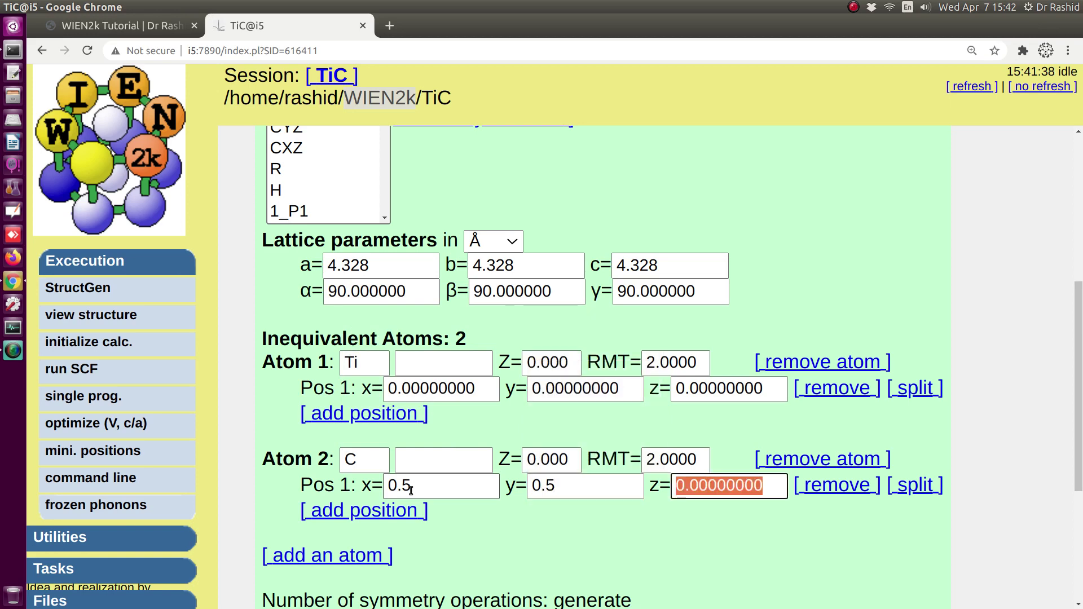
pyautogui.write('0.5')
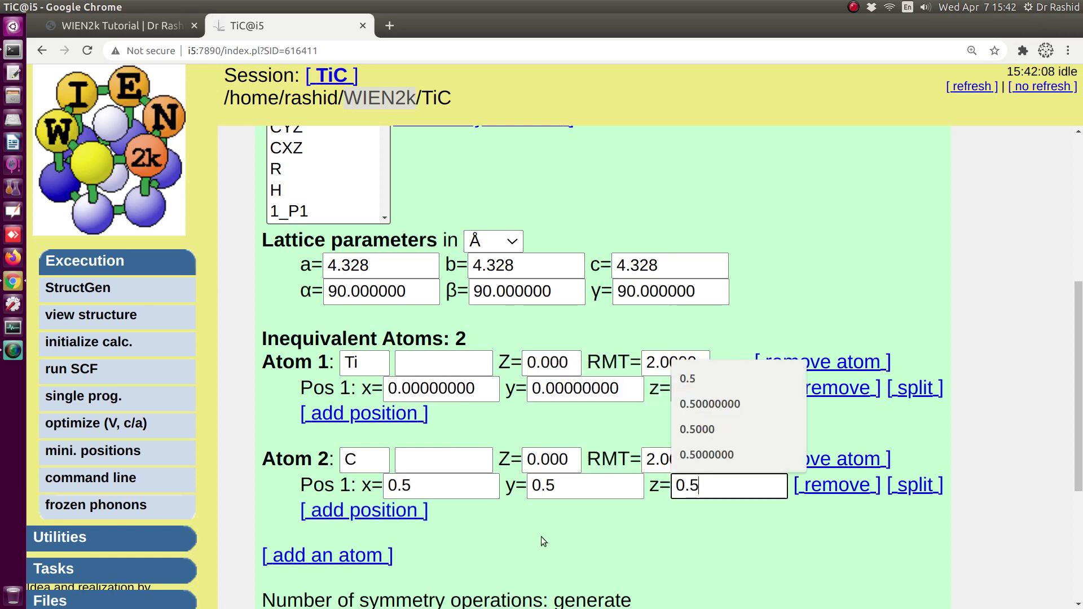
pyautogui.click(541, 536)
pyautogui.scroll(-4, 448, 464)
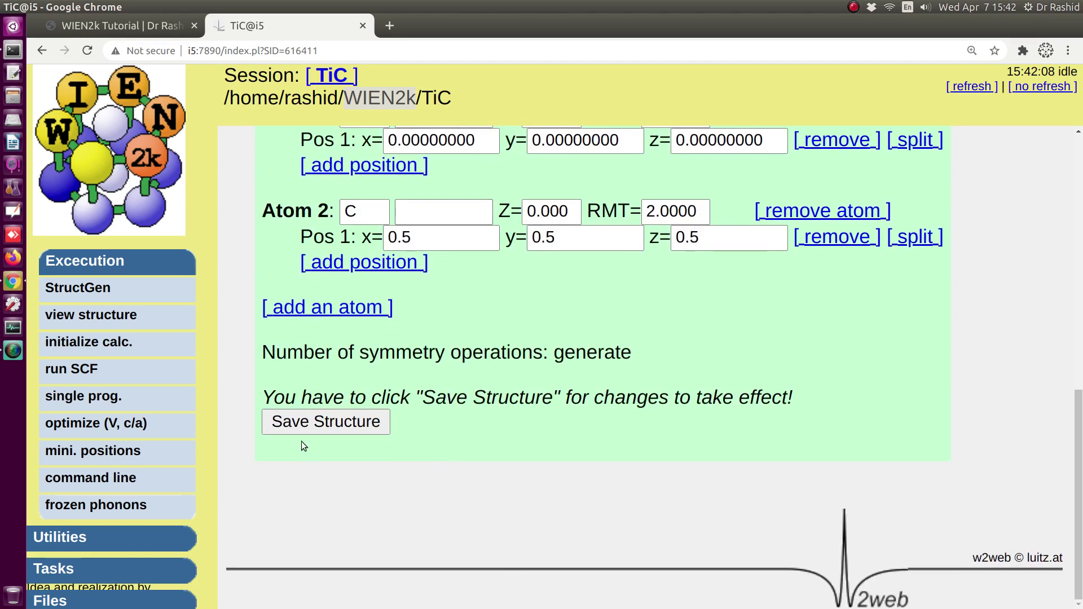
# - Save the TiC structure and choose to set RMTs automatically
pyautogui.scroll(5, 336, 432)
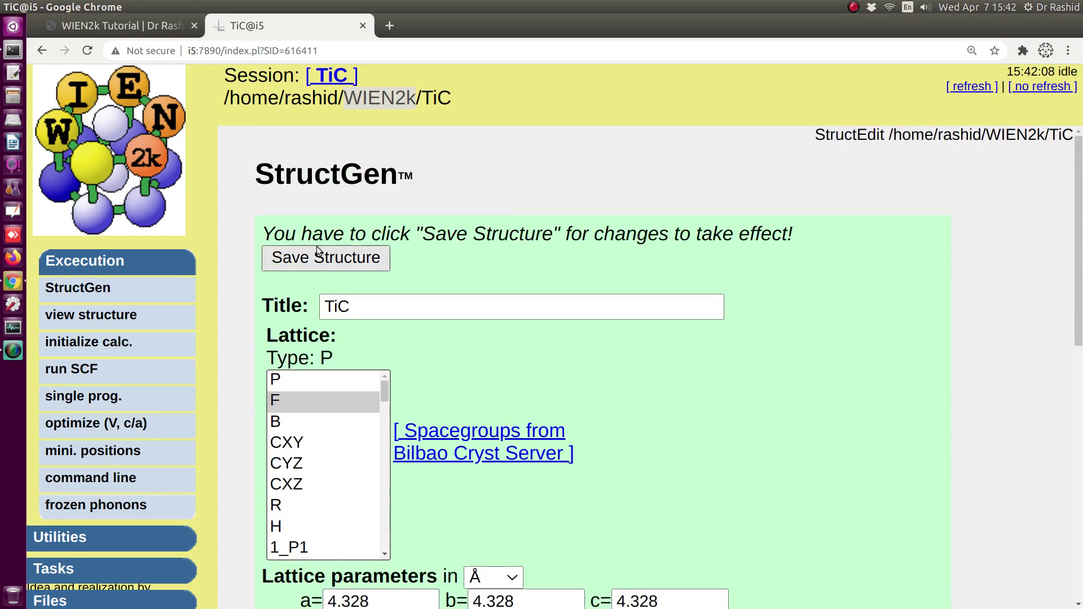
pyautogui.click(321, 255)
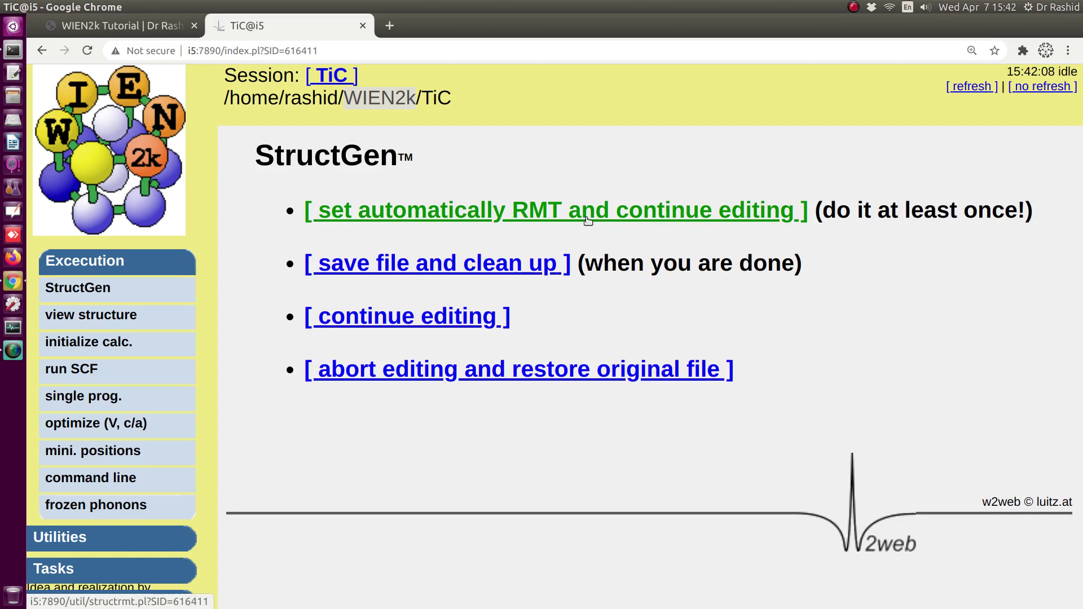
pyautogui.click(493, 213)
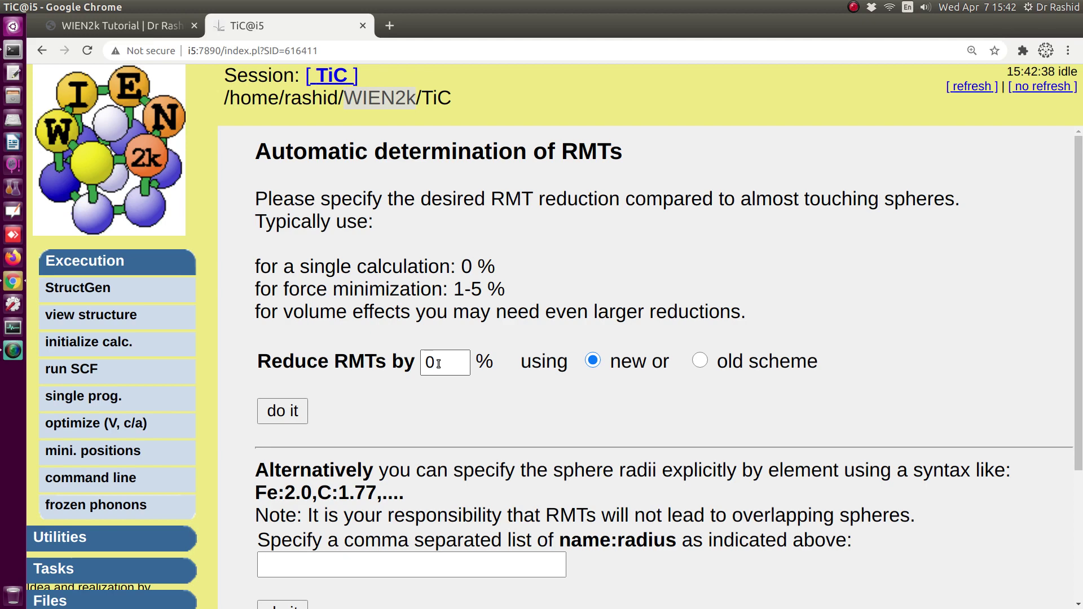
# - Apply the automatic RMTs with a 2% reduction
pyautogui.moveTo(439, 363); pyautogui.dragTo(413, 362)
pyautogui.write('2')
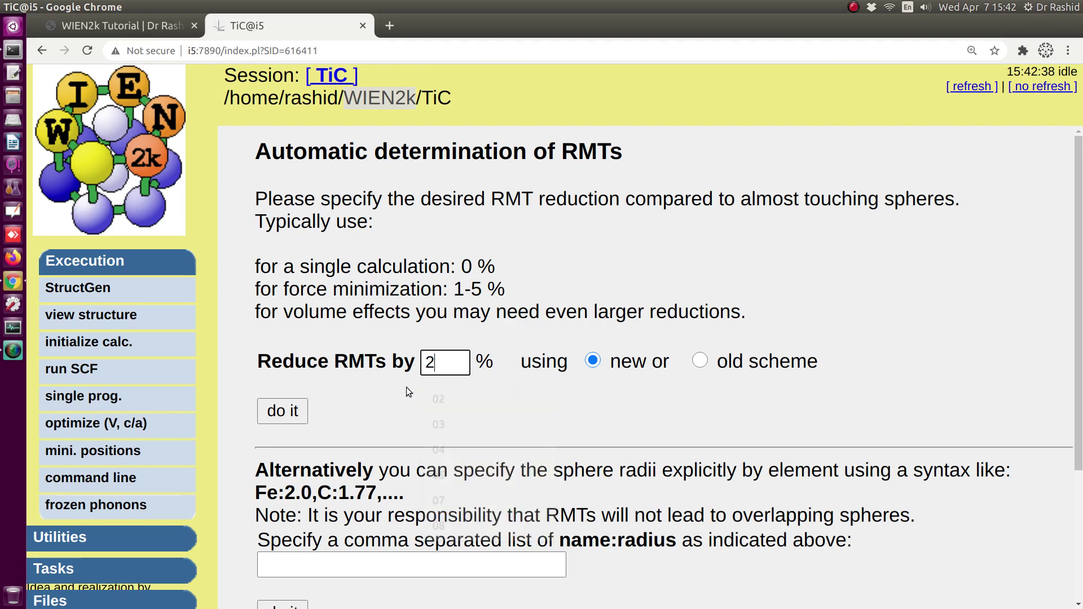
pyautogui.click(283, 412)
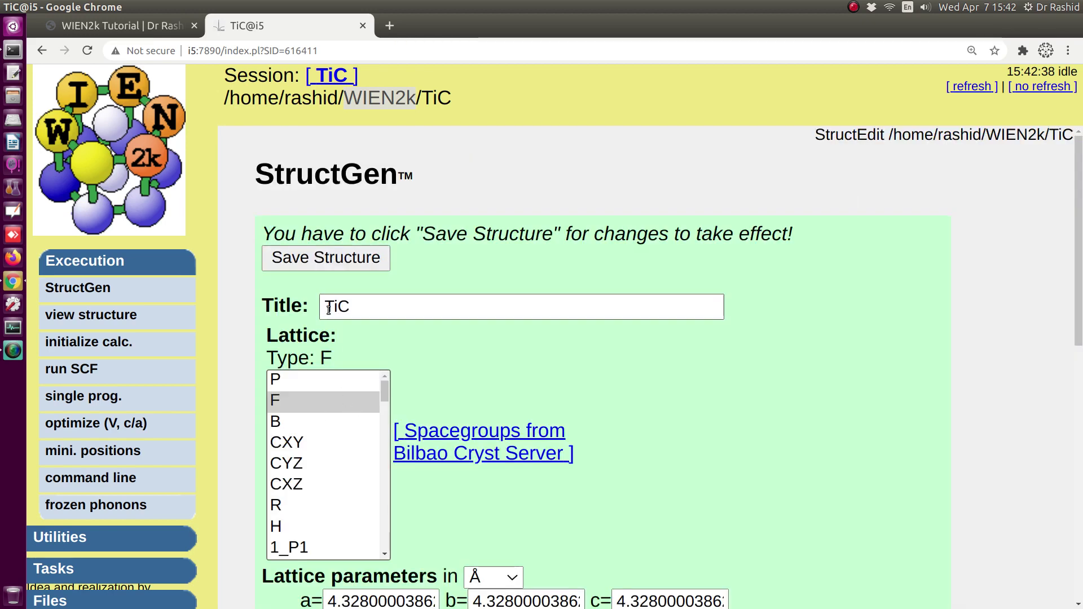
# - Review the updated atoms: Ti with Z=22 and RMT 2.19, C with RMT 1.79
pyautogui.scroll(-4, 638, 392)
pyautogui.scroll(-1, 639, 392)
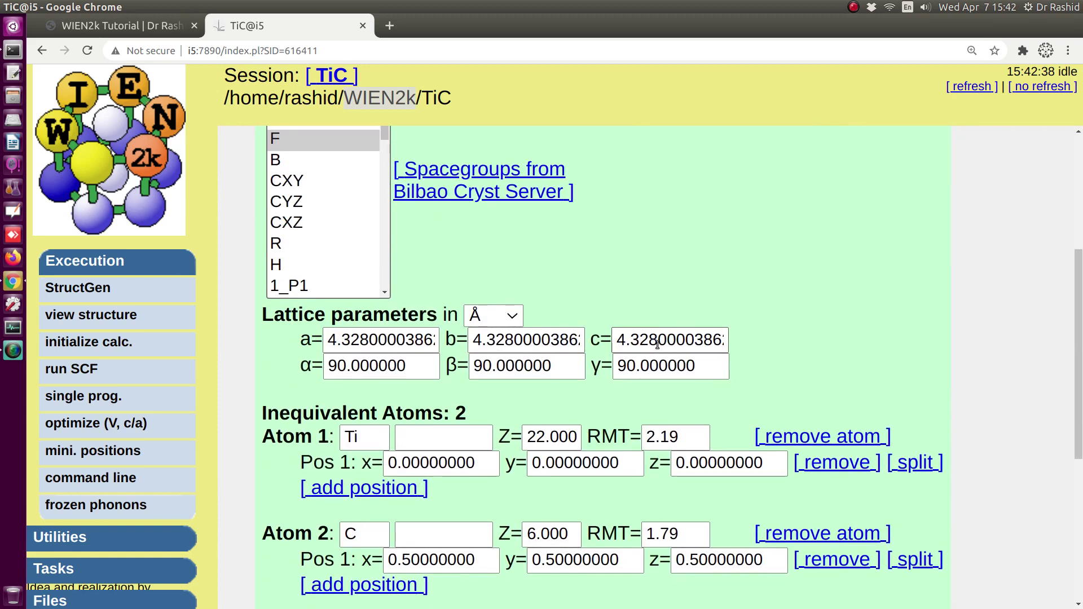
pyautogui.moveTo(680, 437); pyautogui.dragTo(636, 436)
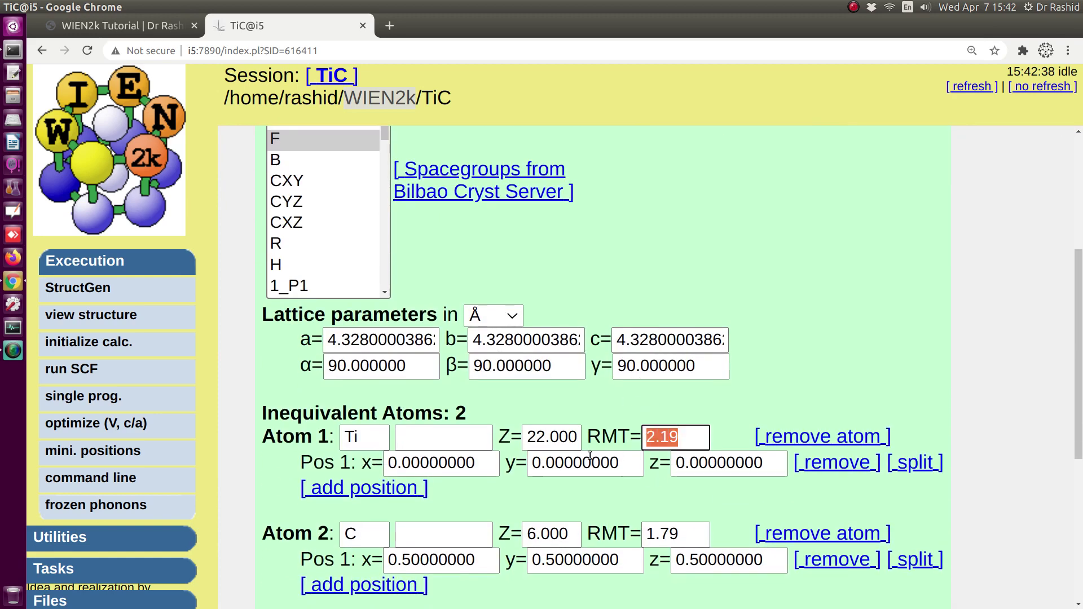
pyautogui.moveTo(525, 438); pyautogui.dragTo(577, 437)
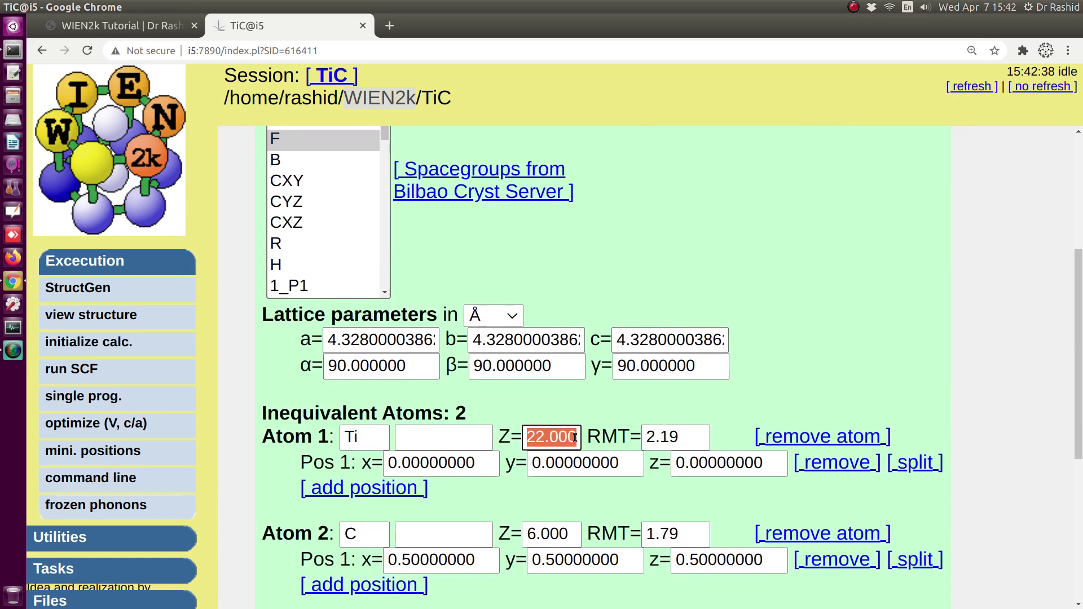
pyautogui.scroll(-1, 566, 456)
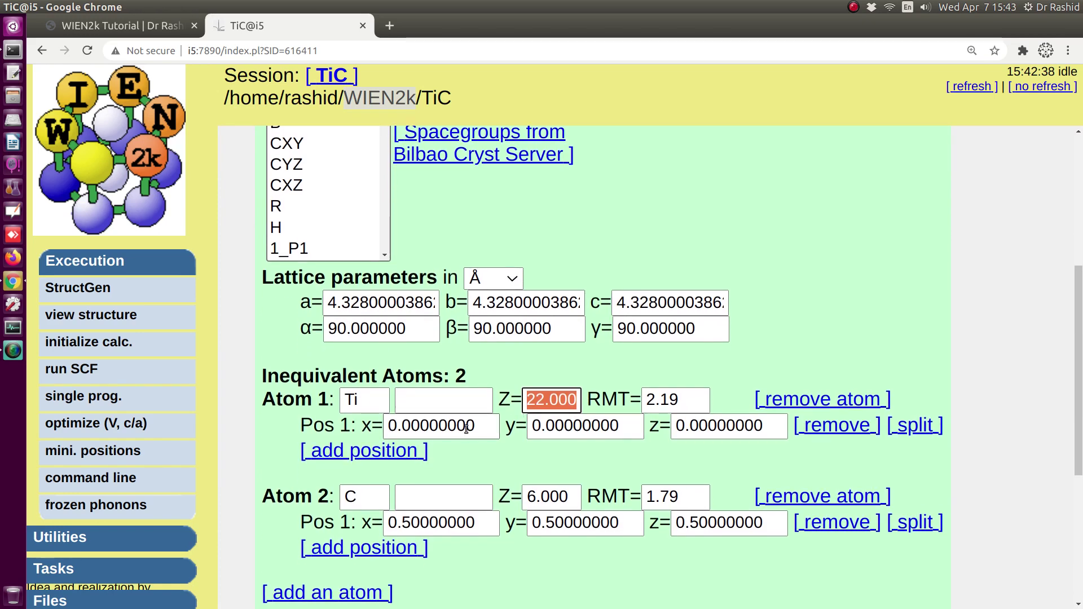
pyautogui.moveTo(367, 402); pyautogui.dragTo(342, 401)
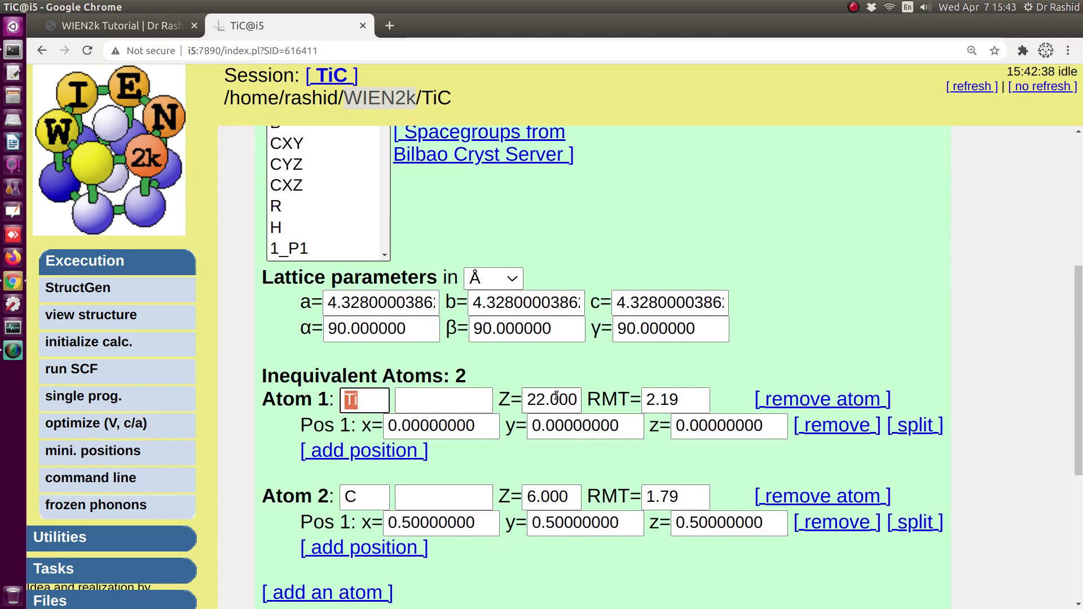
pyautogui.moveTo(569, 399); pyautogui.dragTo(528, 400)
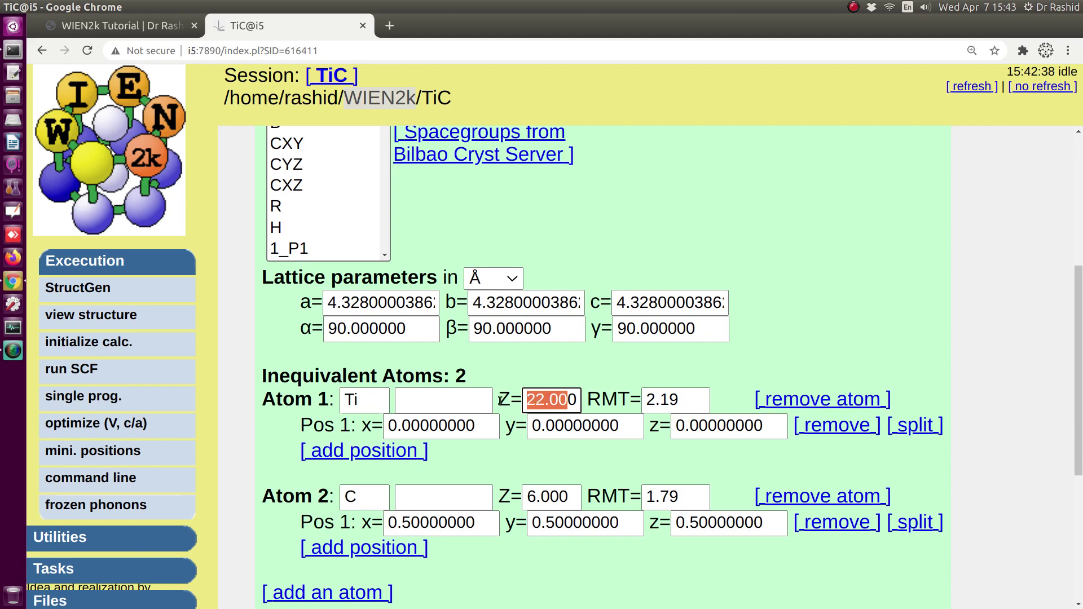
pyautogui.click(374, 400)
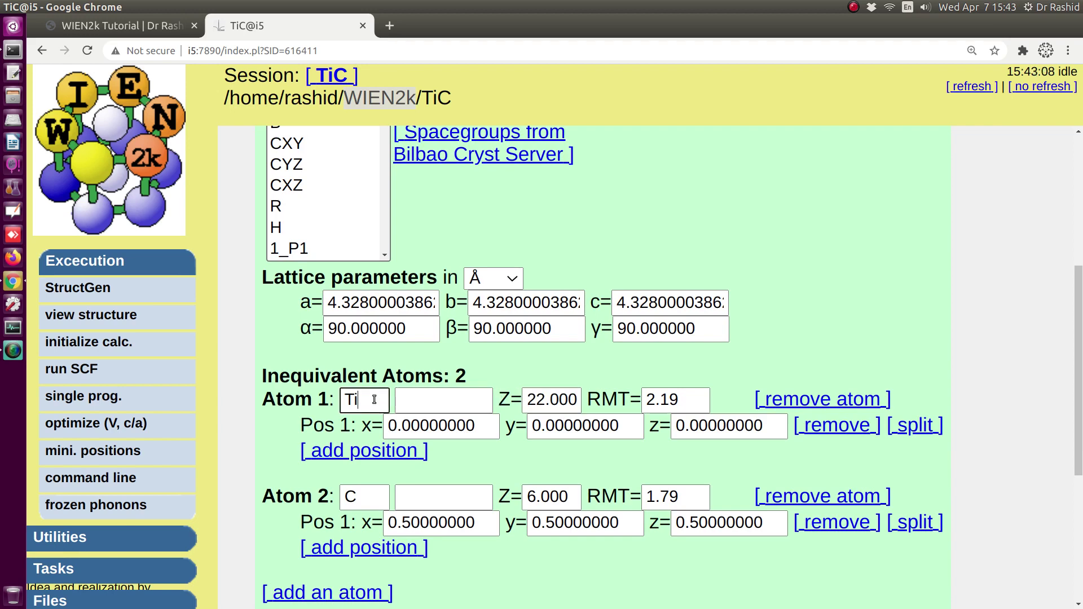
pyautogui.moveTo(365, 399); pyautogui.dragTo(344, 398)
pyautogui.moveTo(529, 398); pyautogui.dragTo(582, 402)
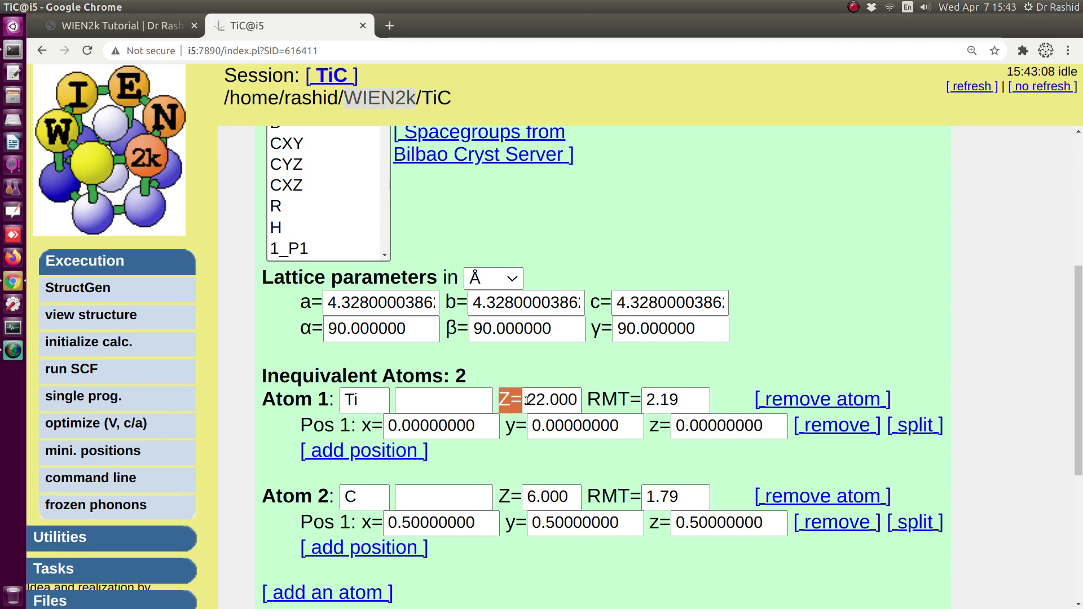
pyautogui.click(369, 400)
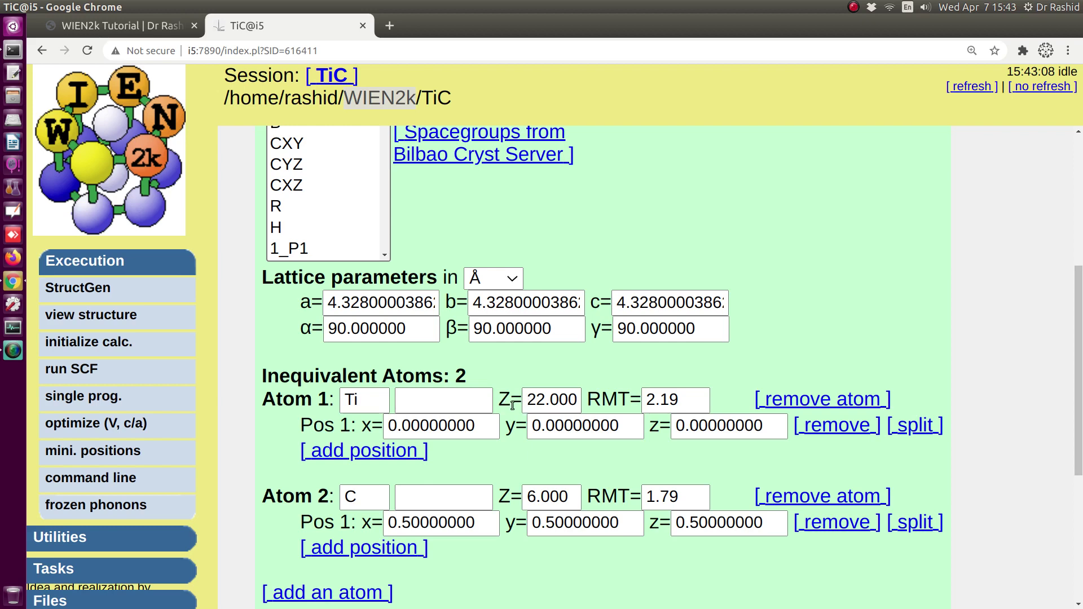
# - Save the structure with the new radii and clean up the struct file
pyautogui.scroll(5, 397, 440)
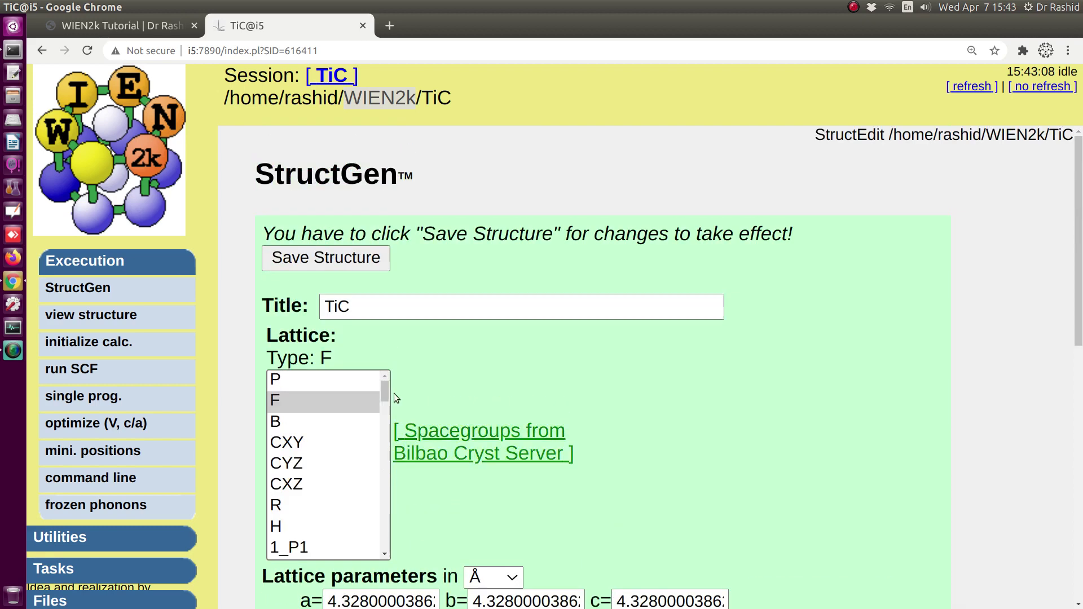
pyautogui.click(308, 249)
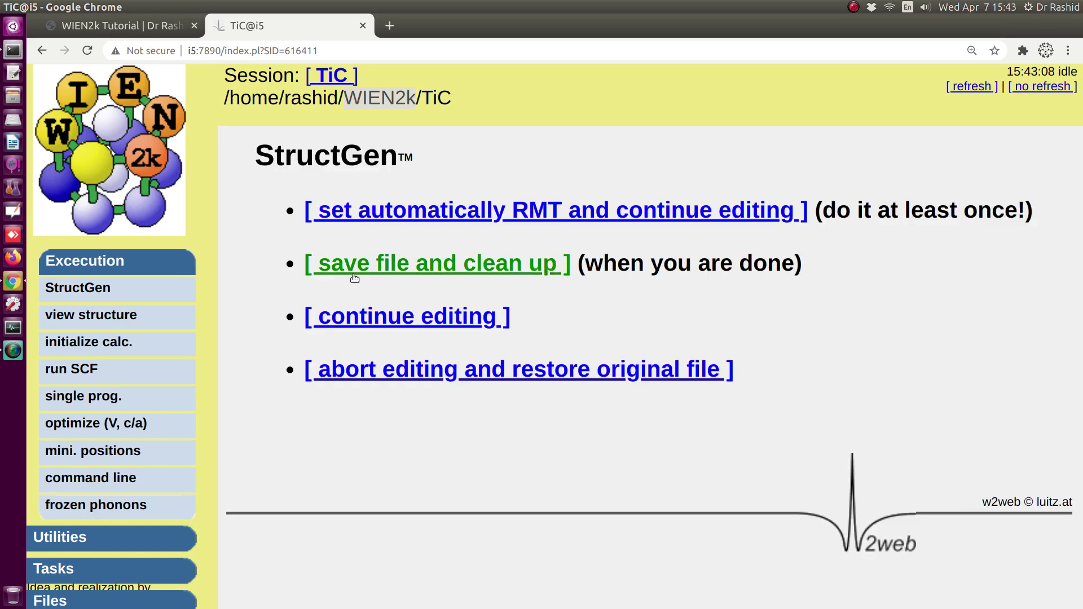
pyautogui.click(439, 274)
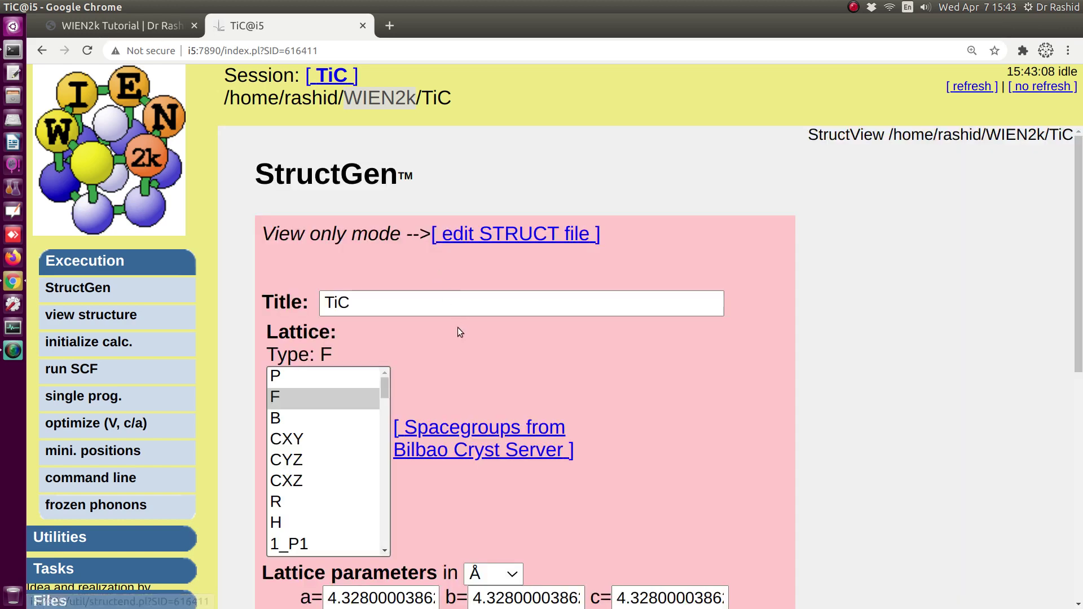
# - Review the view-only TiC structure: F lattice, a=b=c=4.328 Å, angles and case directory path
pyautogui.scroll(-6, 531, 345)
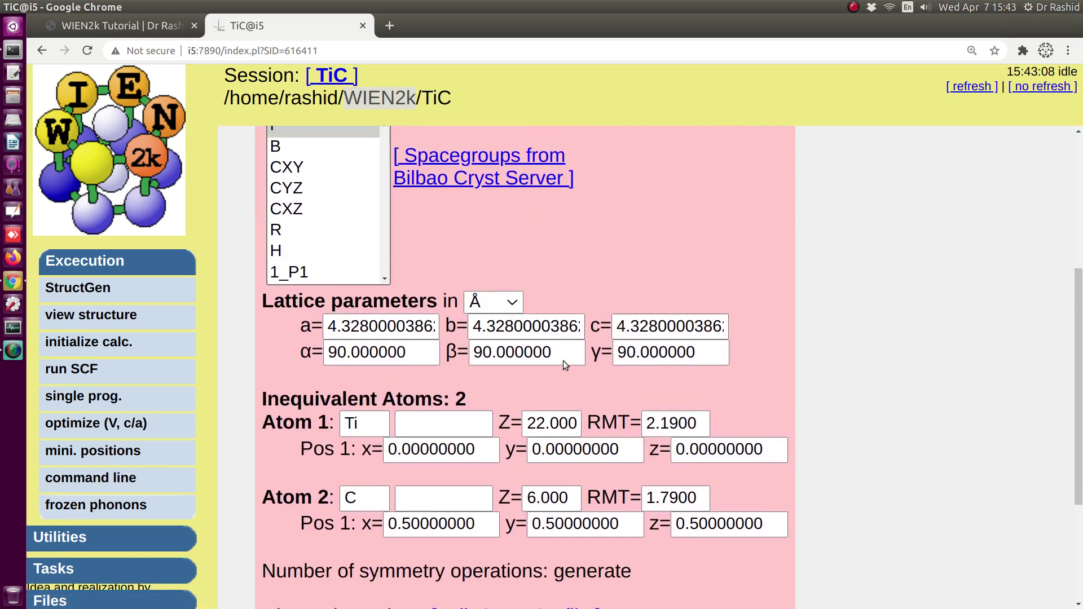
pyautogui.scroll(5, 563, 361)
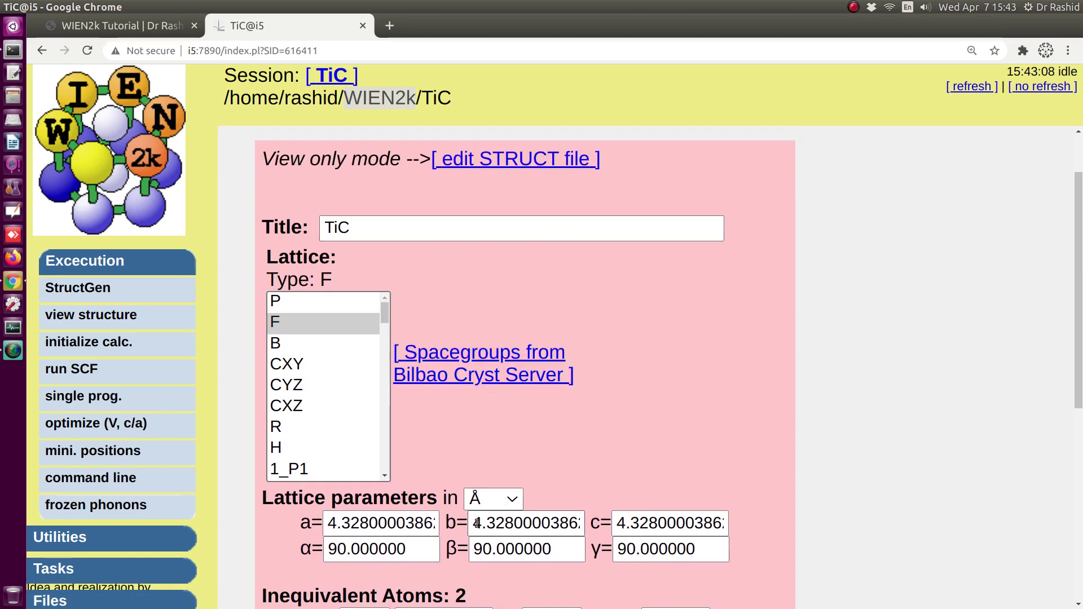
pyautogui.moveTo(477, 523); pyautogui.dragTo(532, 523)
pyautogui.scroll(-2, 525, 508)
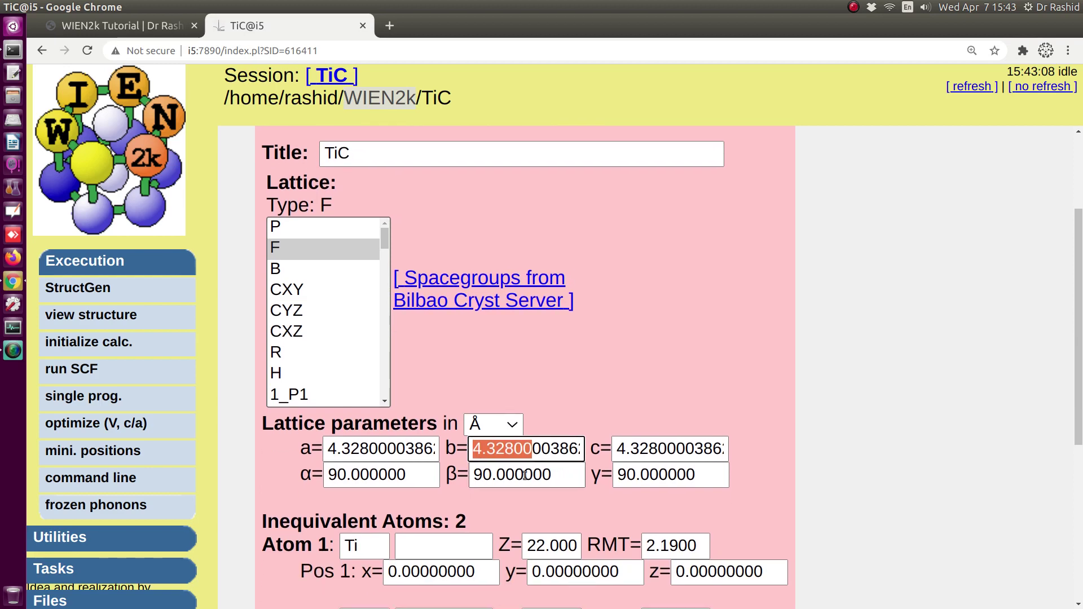
pyautogui.moveTo(483, 475); pyautogui.dragTo(542, 476)
pyautogui.scroll(5, 535, 490)
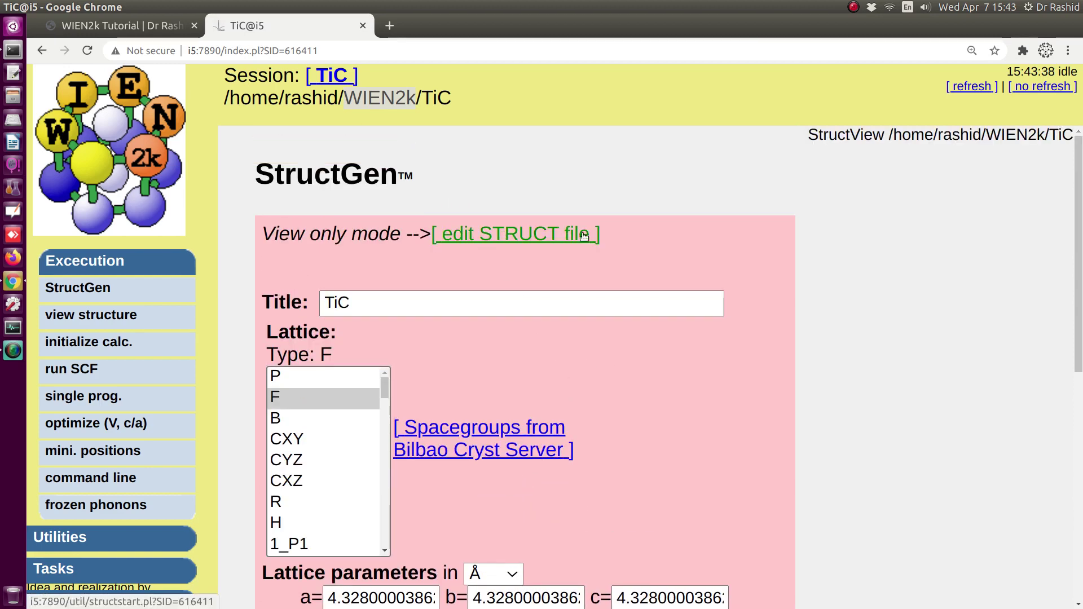
pyautogui.scroll(-1, 792, 326)
pyautogui.scroll(-1, 790, 321)
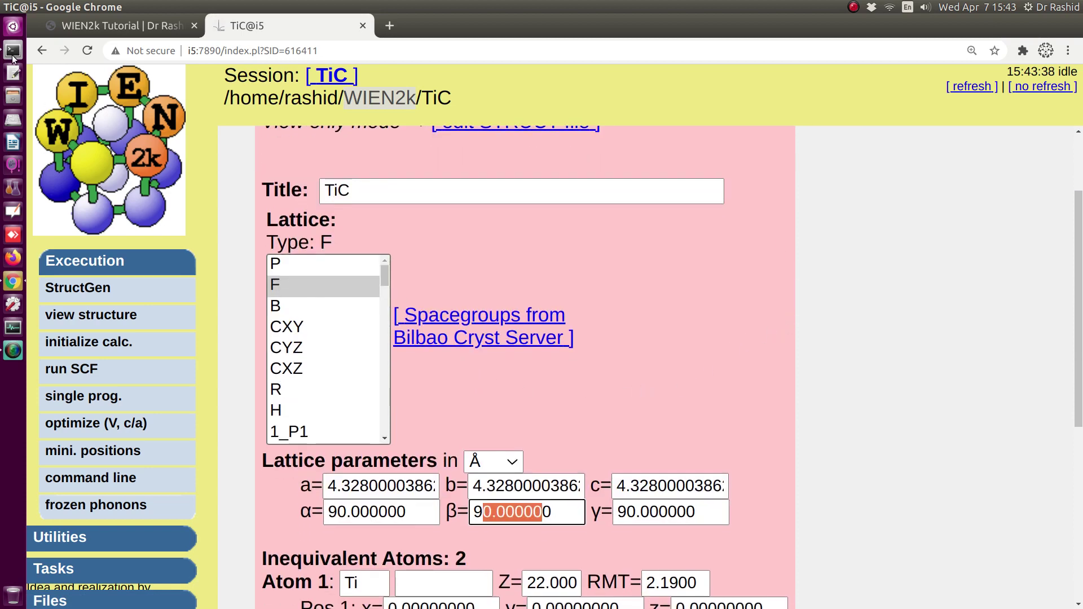
pyautogui.moveTo(224, 97); pyautogui.dragTo(519, 94)
pyautogui.hotkey('ctrl', 'c')
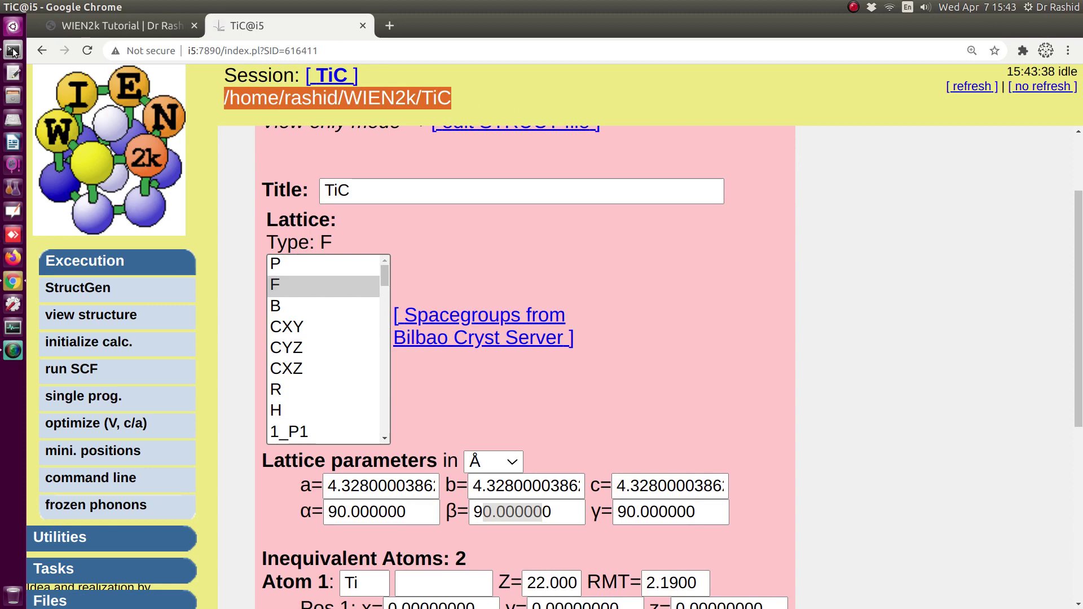
# - In Terminal, cd into /home/rashid/WIEN2k/TiC and run ls, confirming TiC.struct exists
pyautogui.click(12, 50)
pyautogui.write('cd')
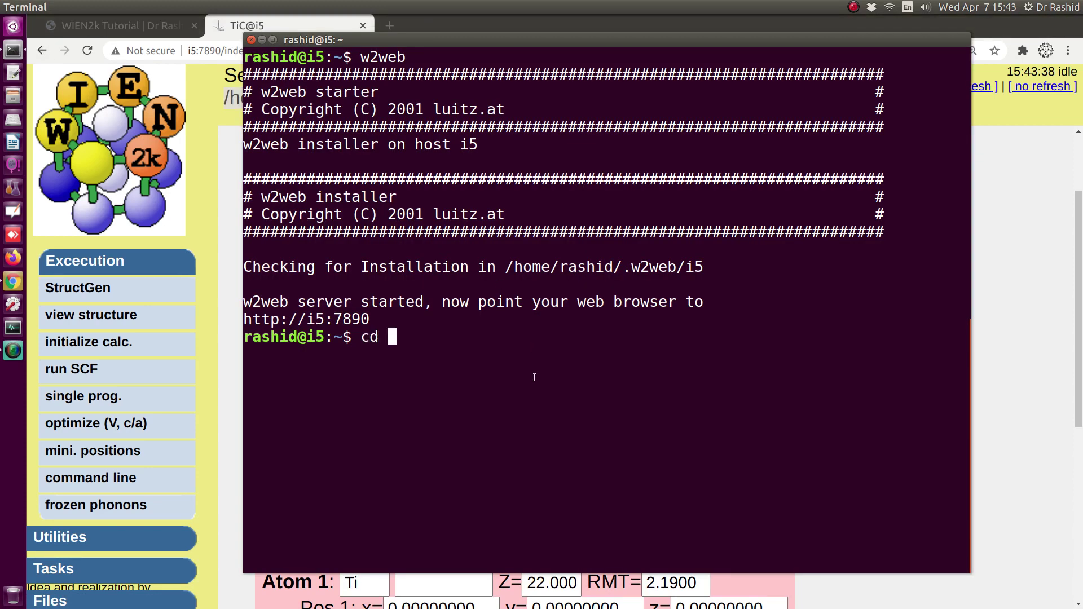
pyautogui.hotkey('ctrl', 'shift', 'v')
pyautogui.press('Return')
pyautogui.write('ls')
pyautogui.press('Return')
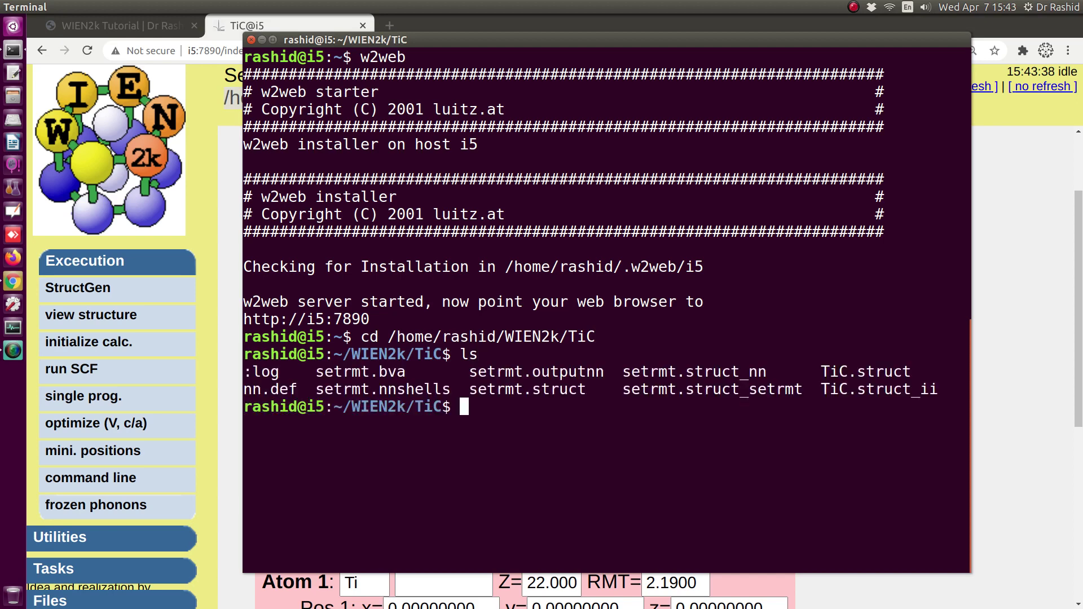
pyautogui.moveTo(822, 373); pyautogui.dragTo(912, 373)
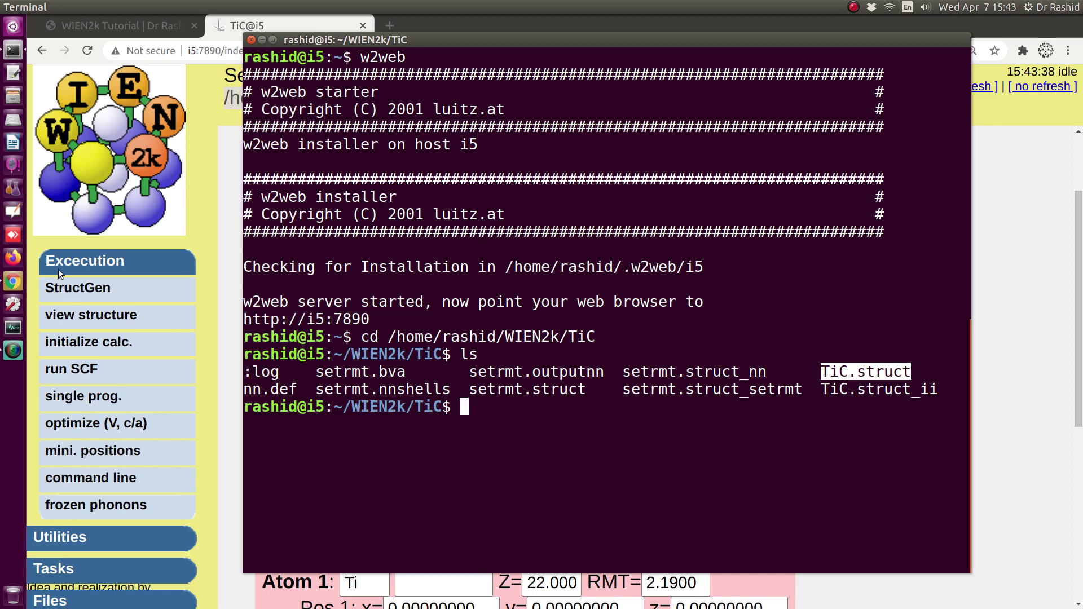
pyautogui.click(84, 316)
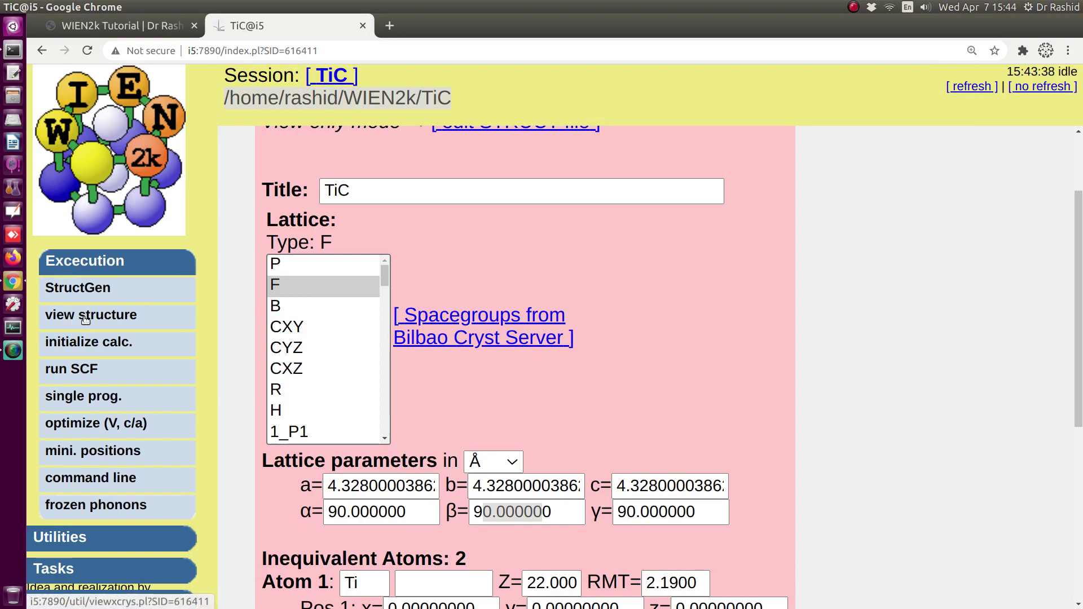
pyautogui.click(112, 25)
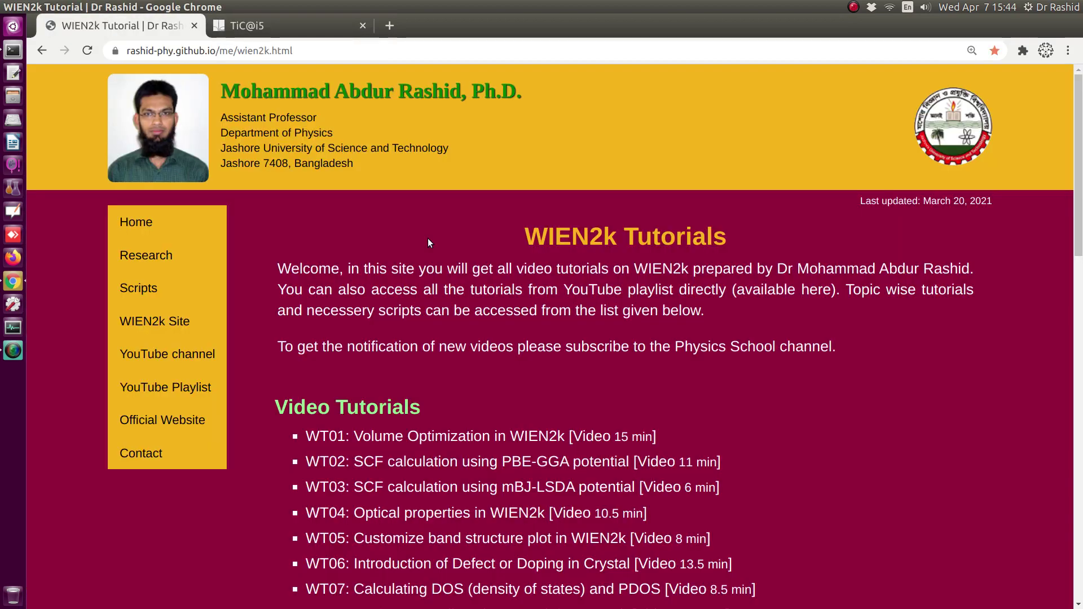
pyautogui.scroll(-6, 427, 243)
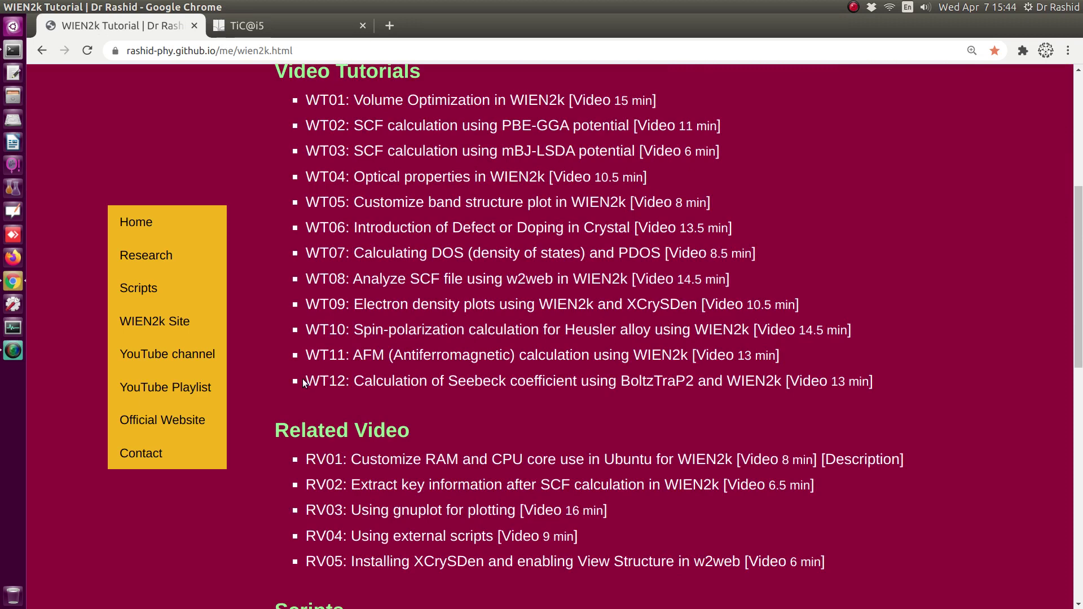
pyautogui.moveTo(303, 382); pyautogui.dragTo(746, 380)
pyautogui.scroll(-3, 314, 384)
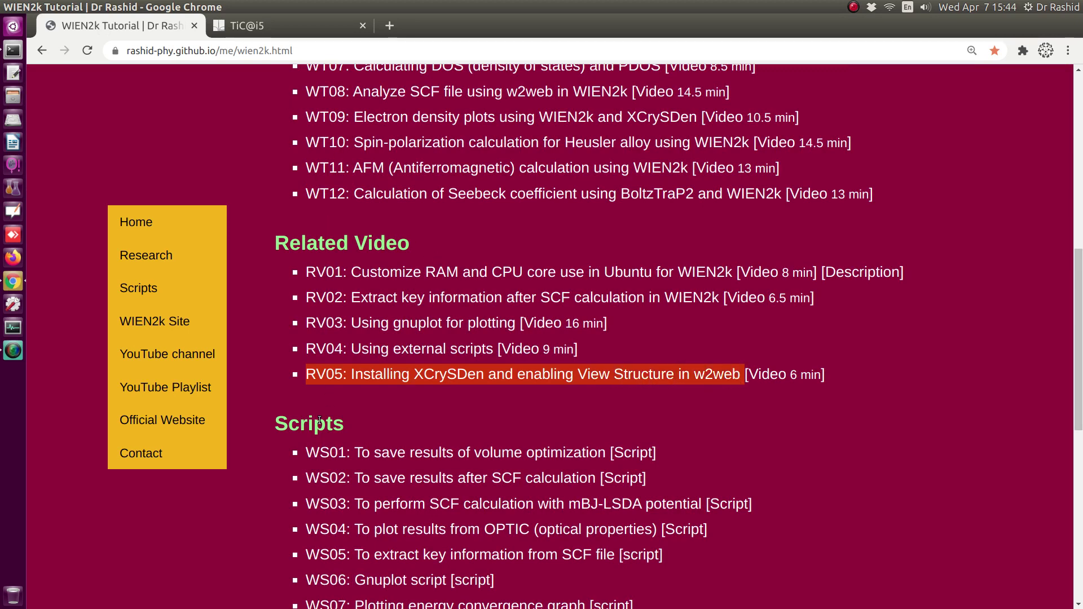
pyautogui.click(257, 25)
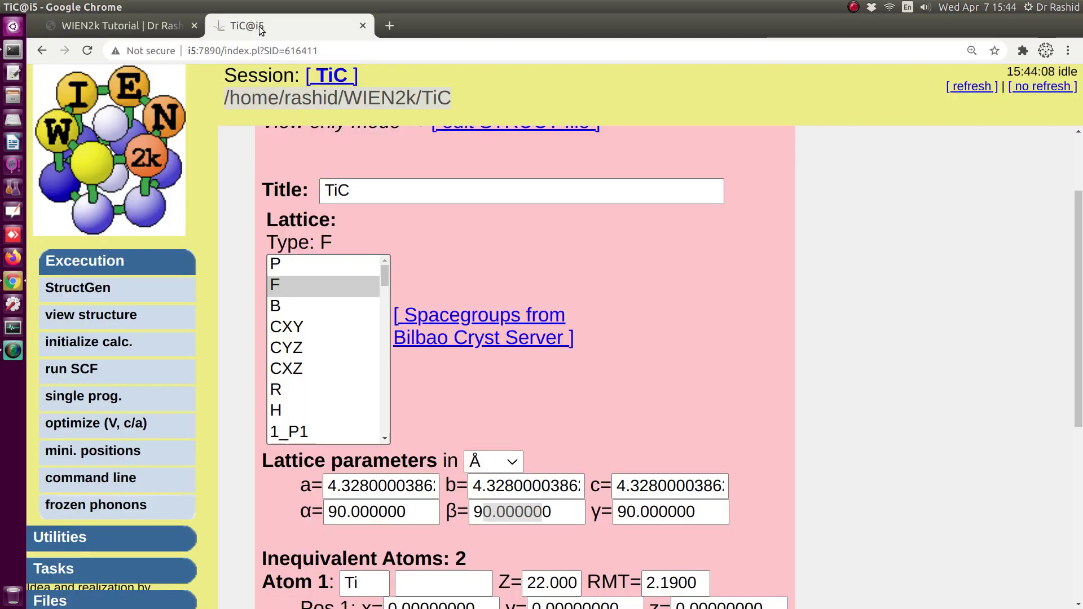
# - Open TiC.struct in XCrySDen and cycle the background through white, light brown, then back to black
pyautogui.click(69, 316)
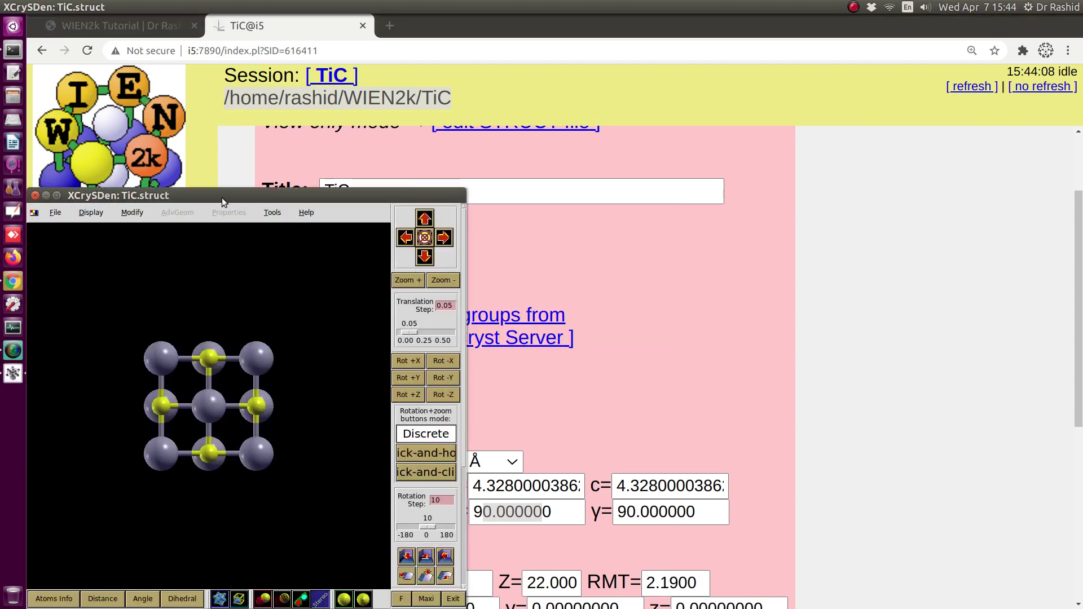
pyautogui.moveTo(222, 197); pyautogui.dragTo(459, 115)
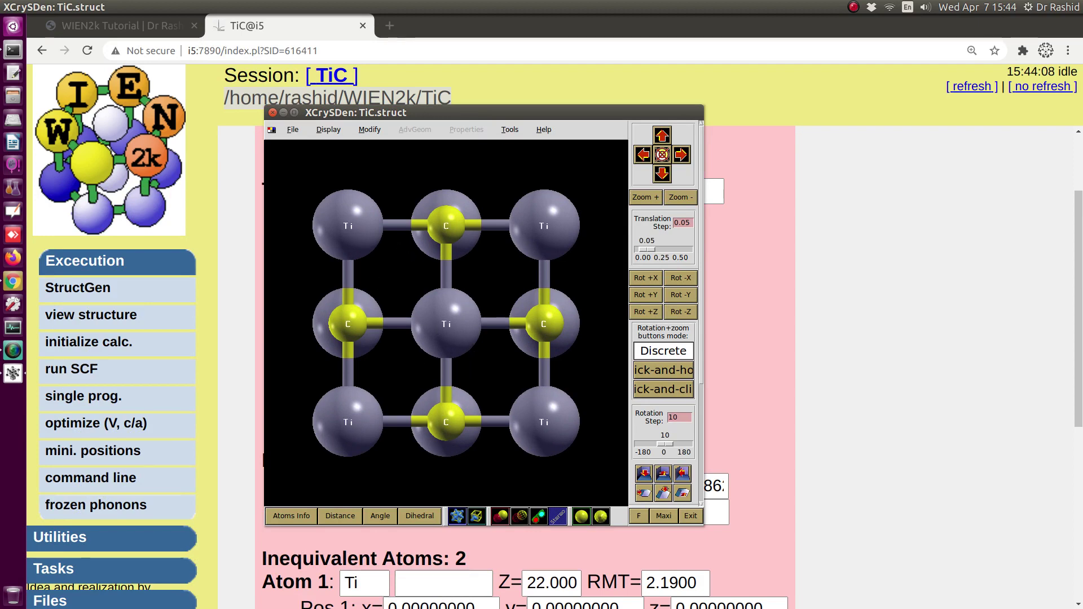
pyautogui.click(272, 130)
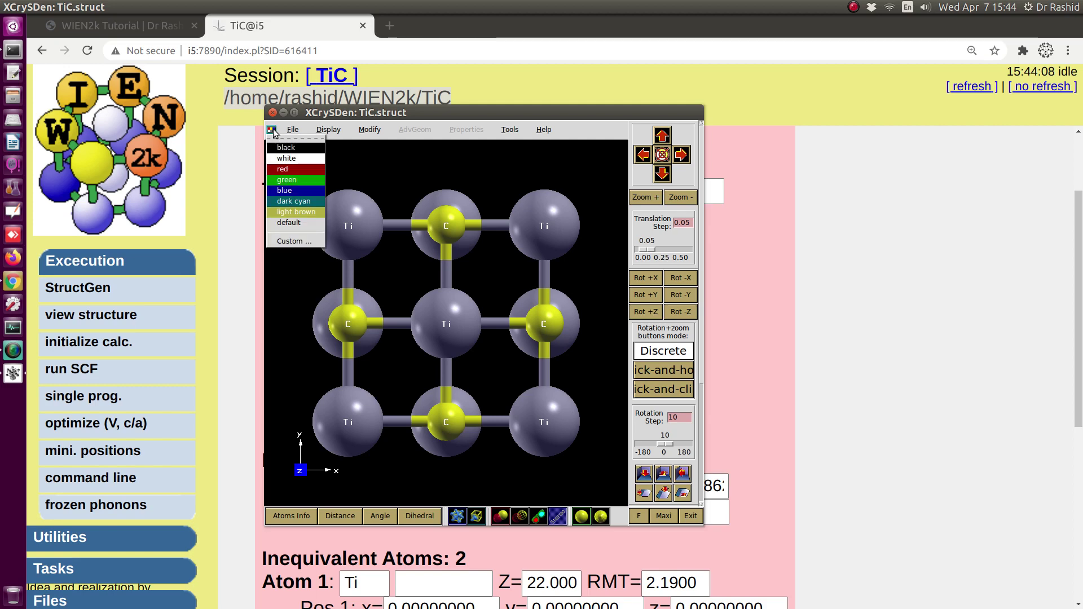
pyautogui.click(284, 157)
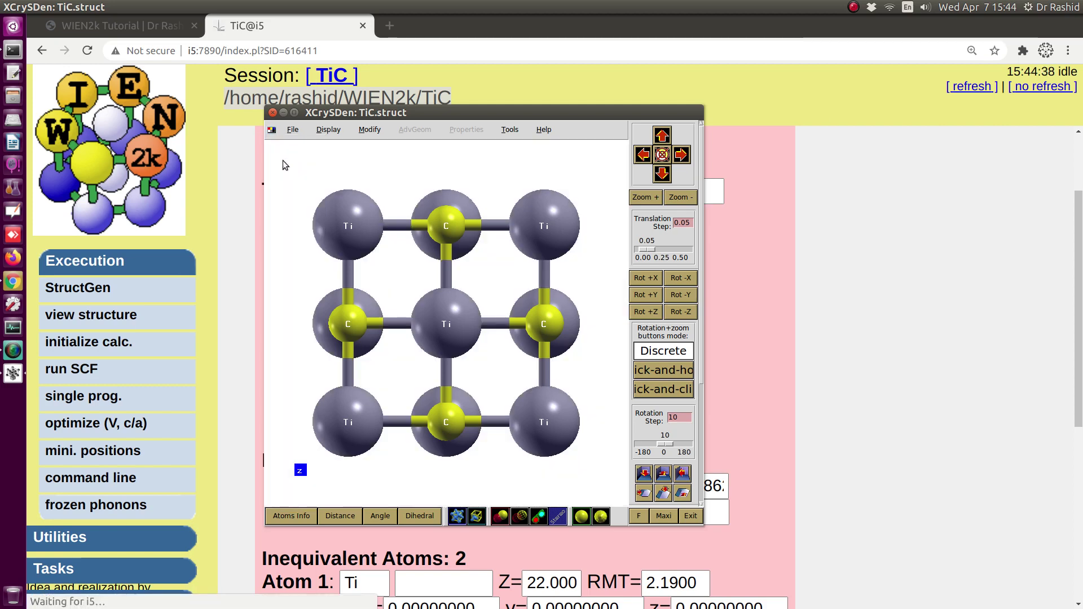
pyautogui.click(271, 130)
pyautogui.click(284, 213)
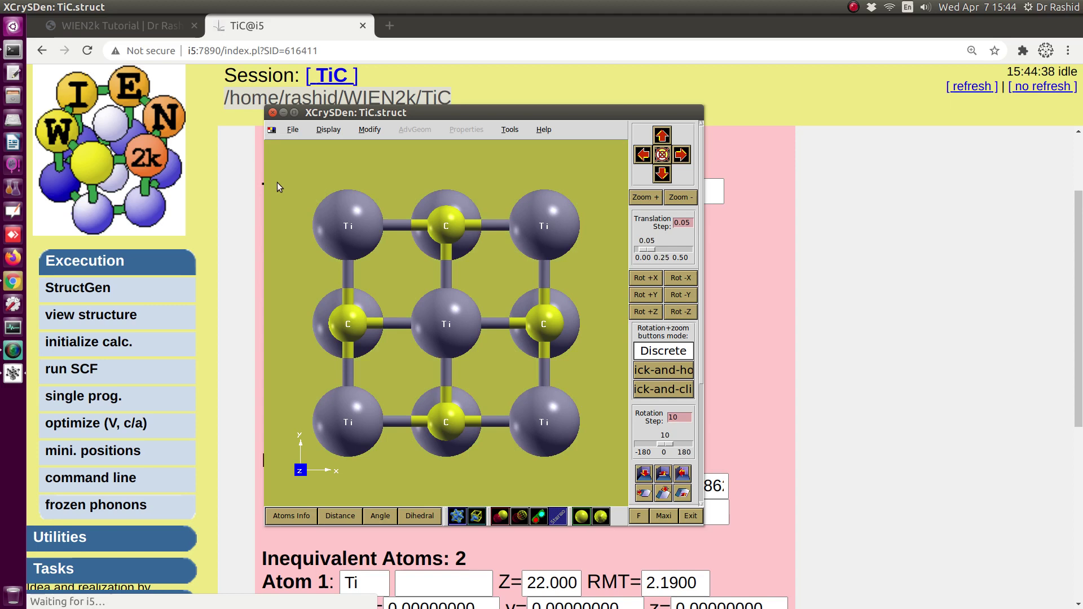
pyautogui.click(271, 132)
pyautogui.click(283, 148)
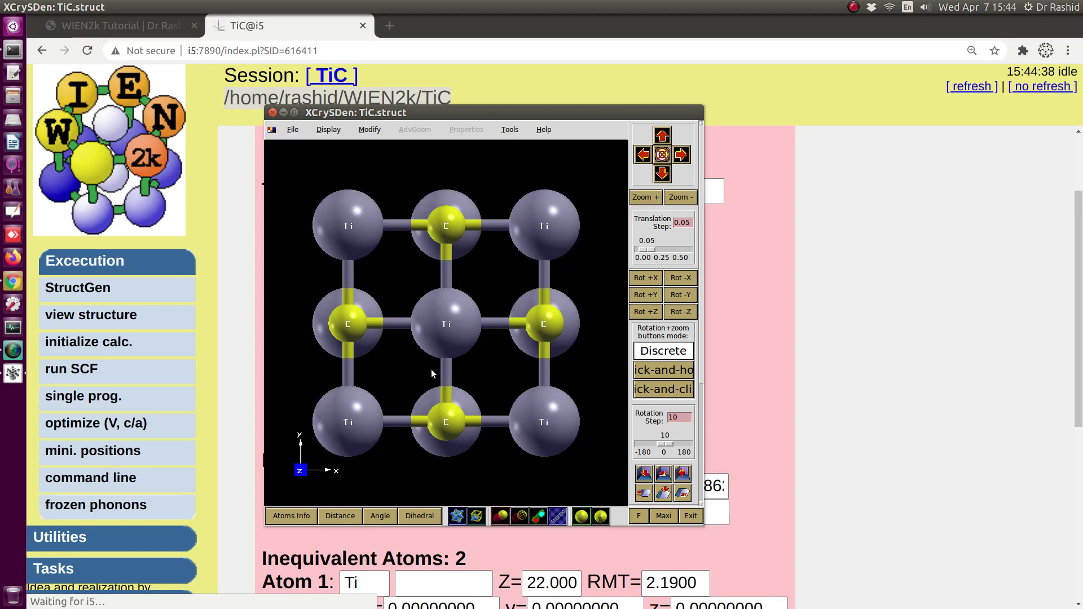
# - Zoom and rotate the TiC crystal, reset to the x–z view, try sticks-only display, then close the viewer
pyautogui.scroll(2, 423, 350)
pyautogui.moveTo(400, 345)
pyautogui.mouseDown()
pyautogui.moveTo(387, 331)
pyautogui.moveTo(428, 299)
pyautogui.moveTo(384, 333)
pyautogui.mouseUp()
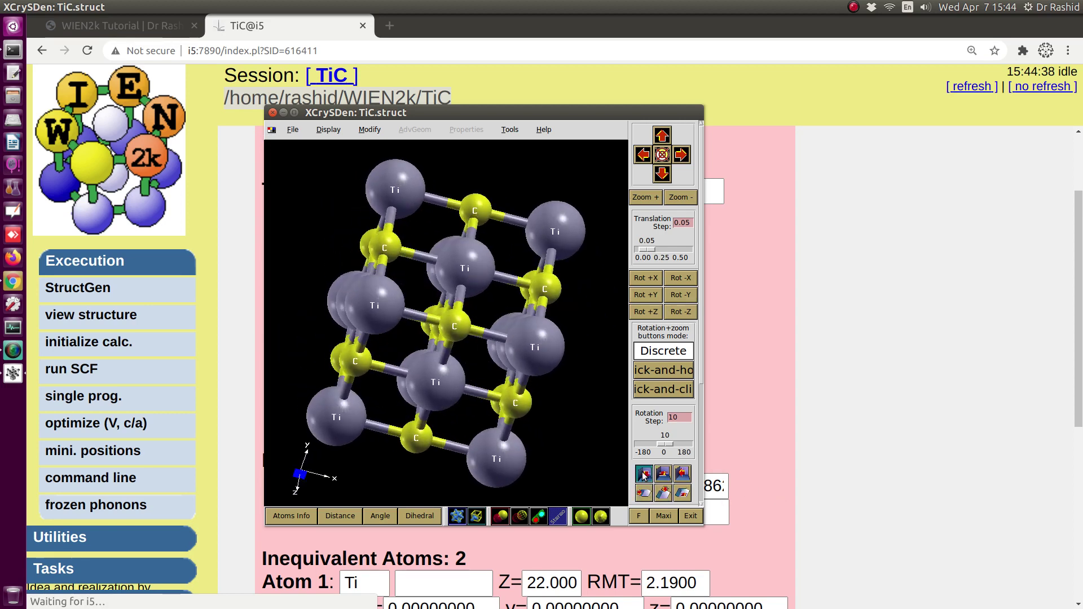
pyautogui.click(645, 491)
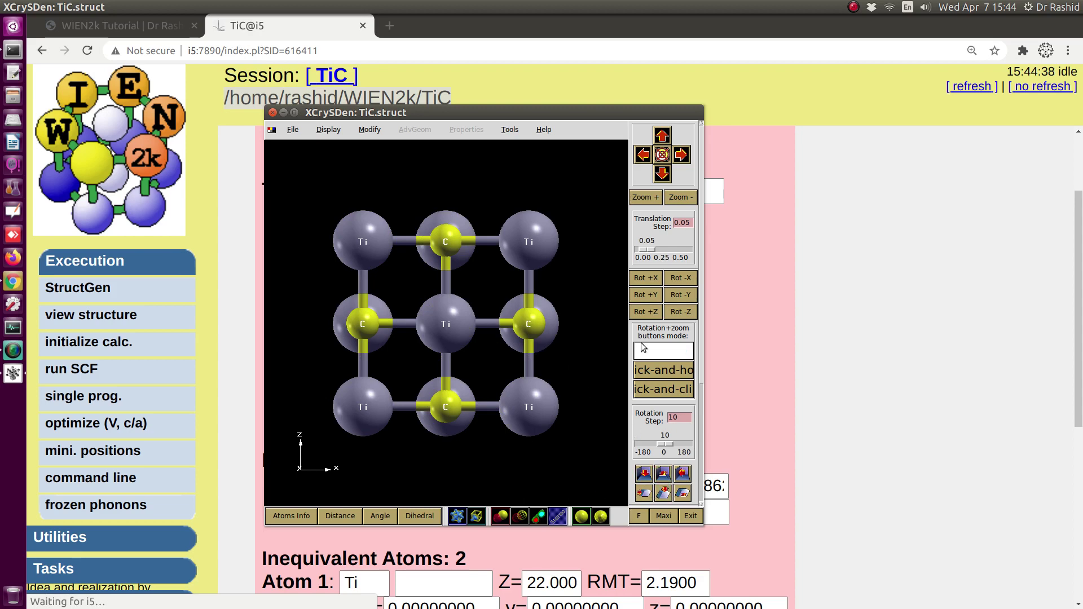
pyautogui.scroll(-5, 649, 349)
pyautogui.click(675, 395)
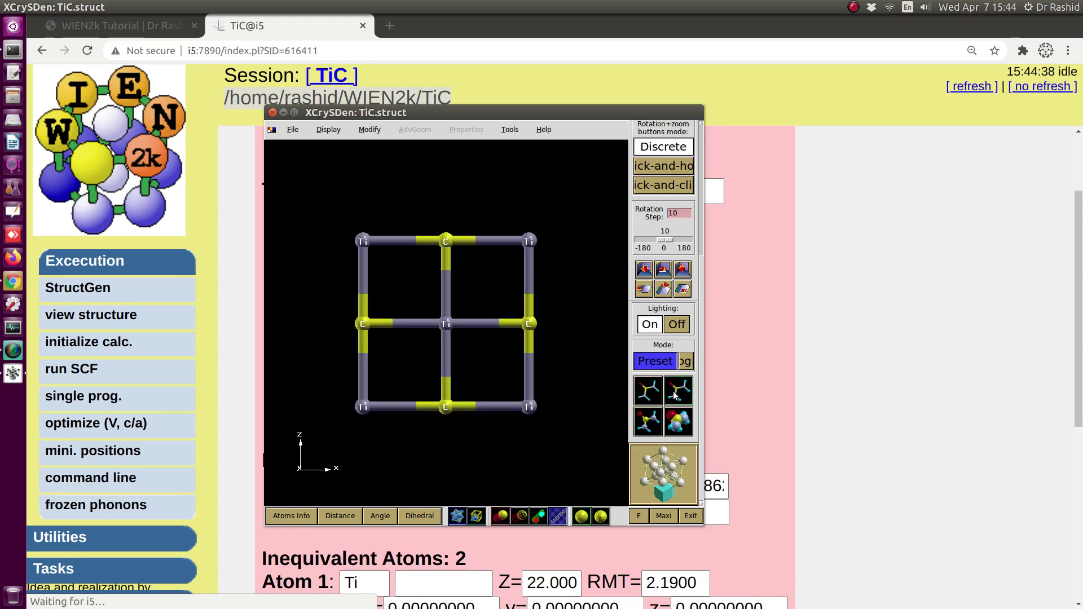
pyautogui.click(648, 423)
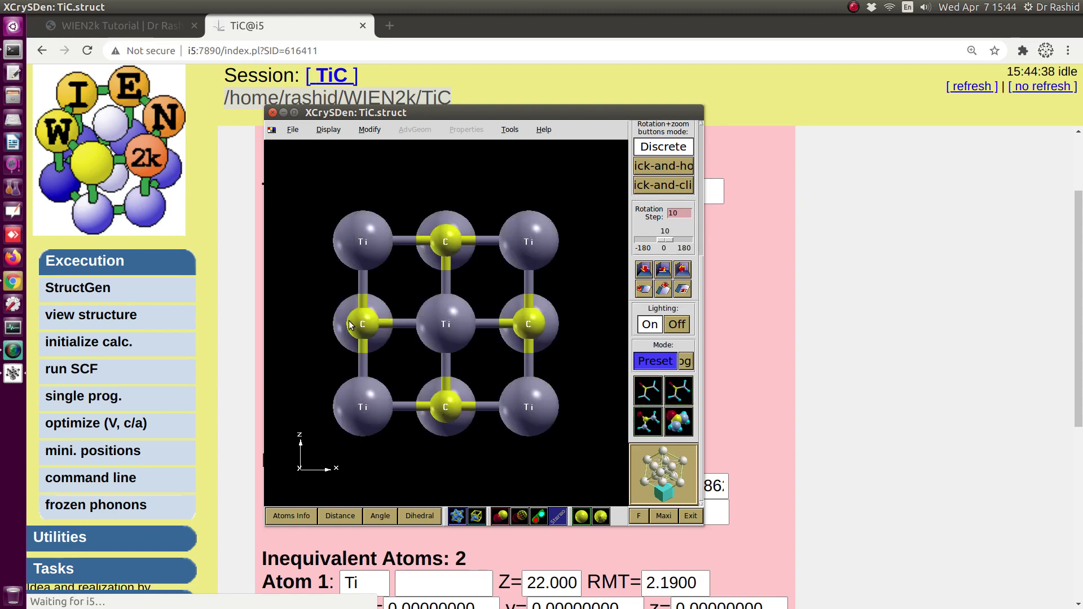
pyautogui.click(273, 113)
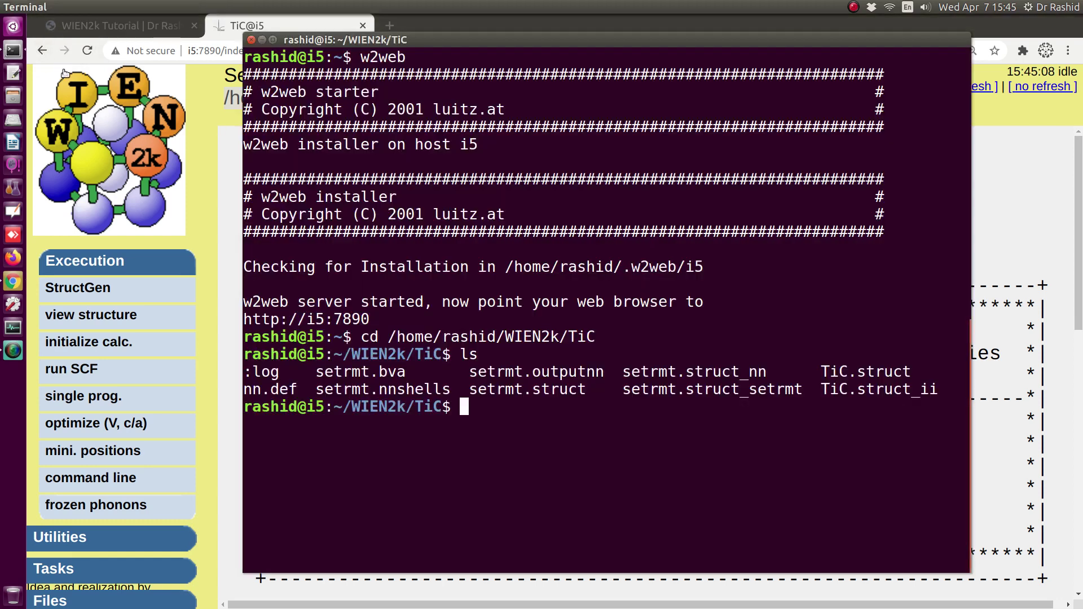
# - Move up to the WIEN2k folder with cd .. and list it, highlighting the test folder
pyautogui.click(12, 51)
pyautogui.write('cd ..')
pyautogui.press('Return')
pyautogui.write('ls')
pyautogui.press('Return')
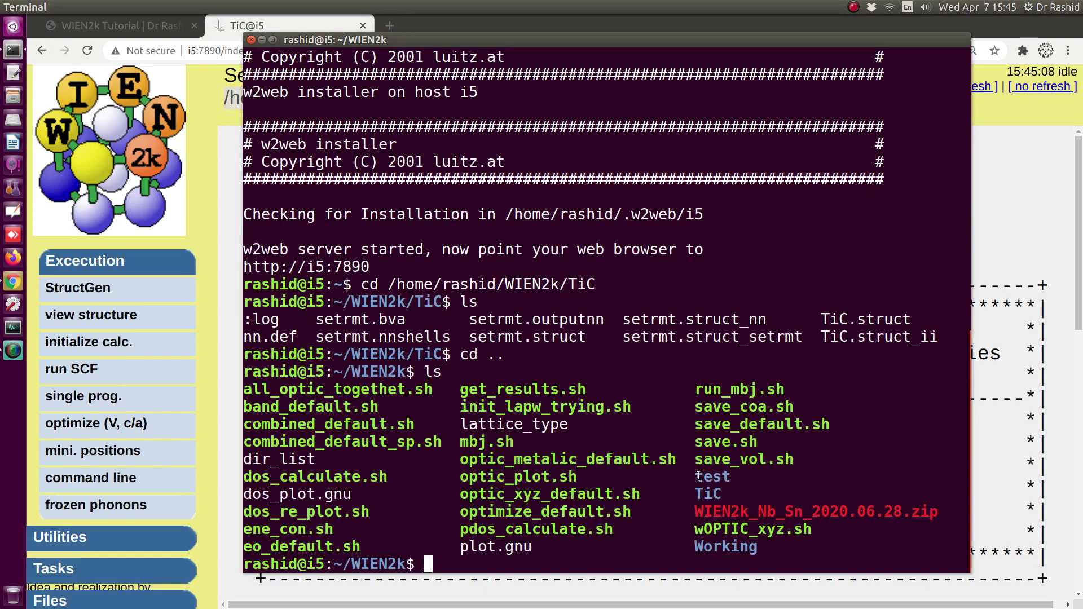
pyautogui.moveTo(696, 476); pyautogui.dragTo(729, 478)
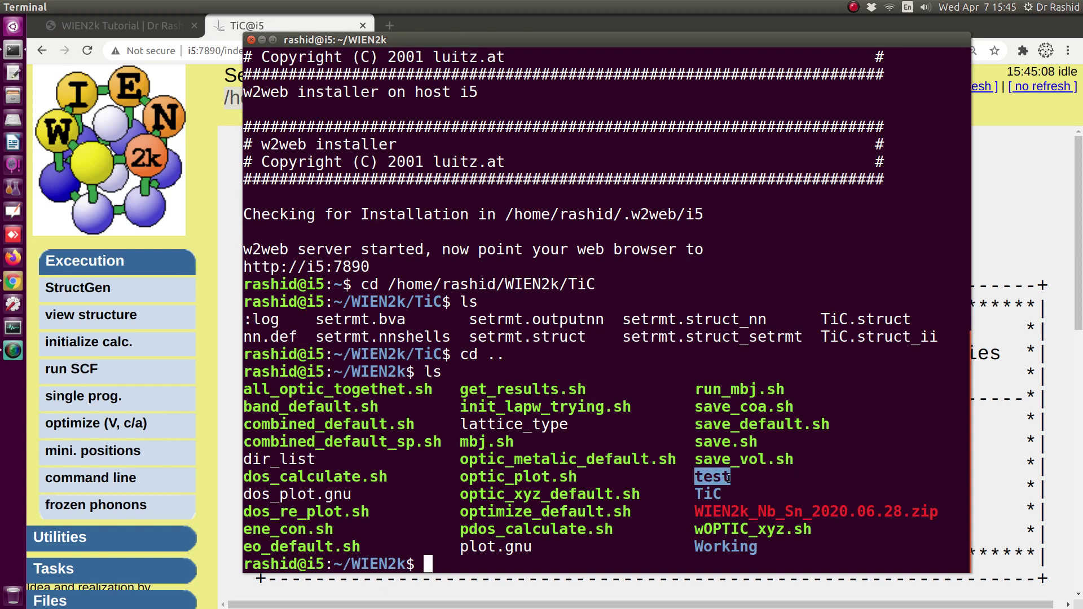
pyautogui.click(1005, 278)
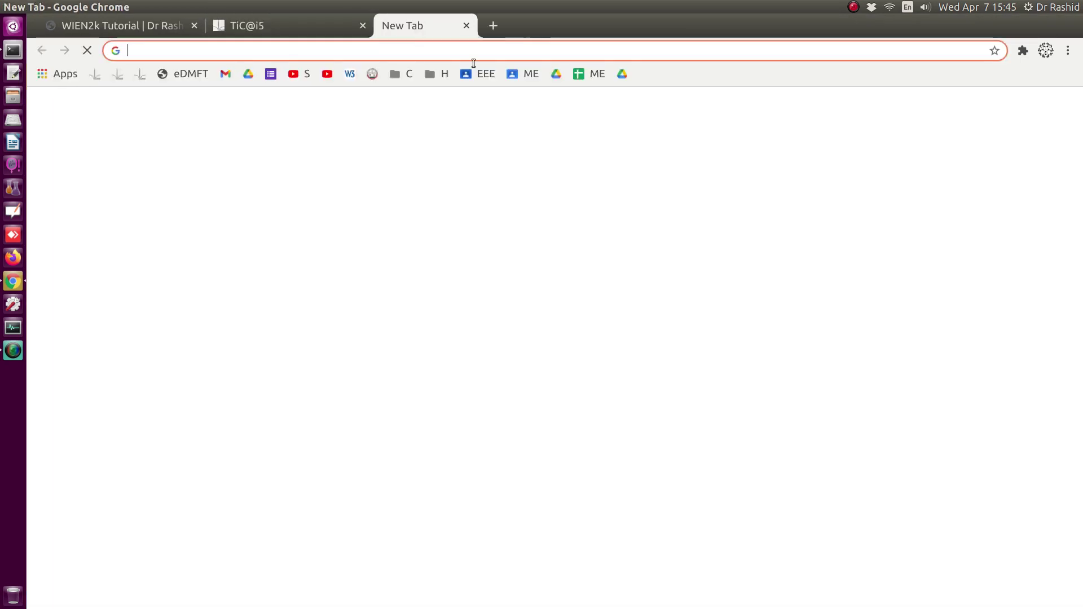
# - Create a w2web session named 'test' and select the WIEN2k/test folder as its directory
pyautogui.click(389, 26)
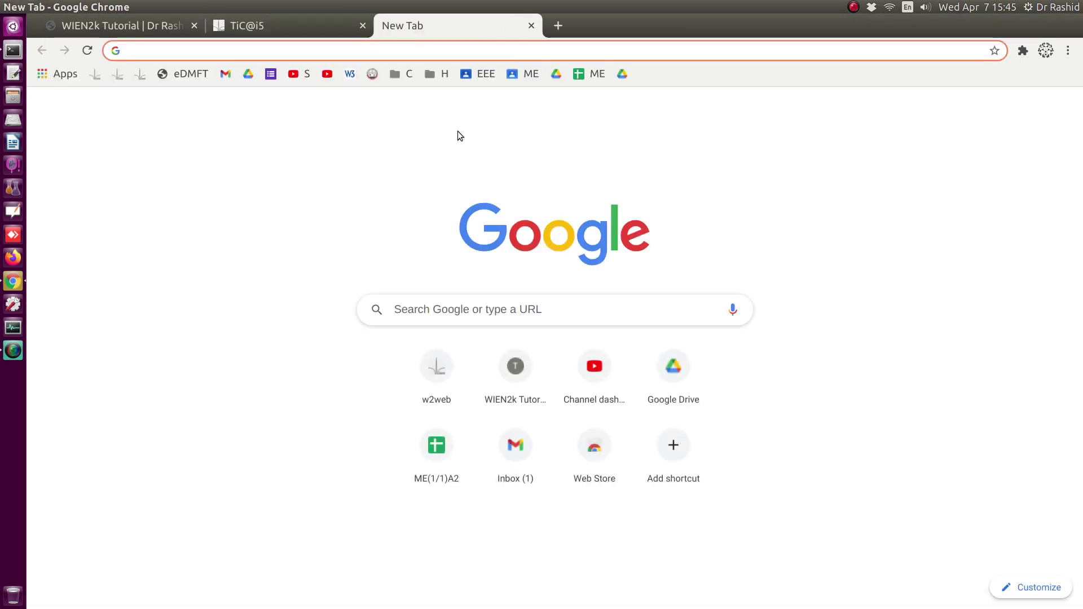
pyautogui.click(139, 74)
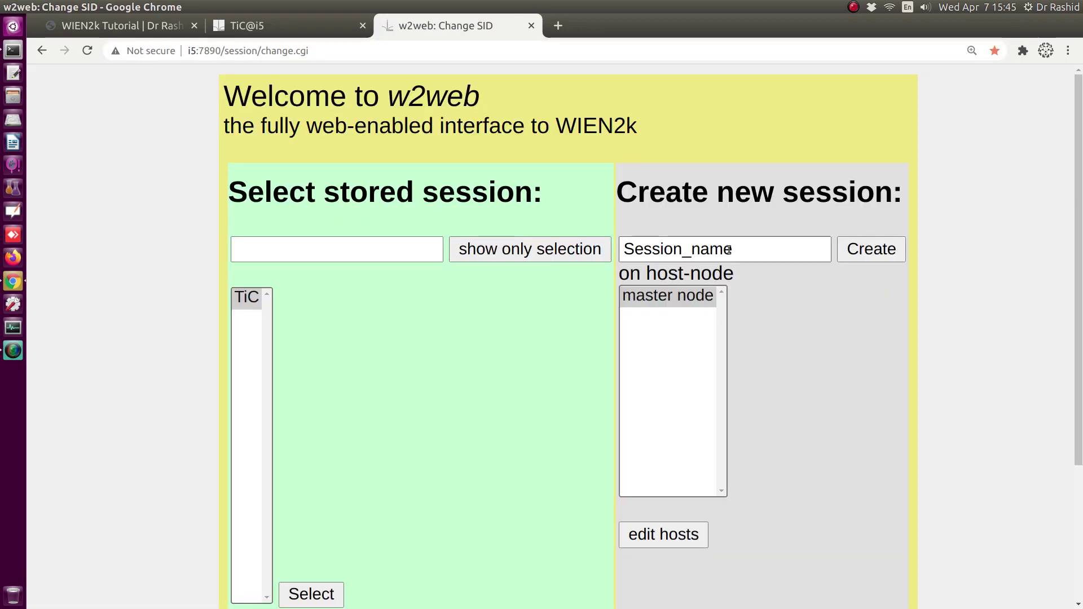
pyautogui.moveTo(745, 248); pyautogui.dragTo(583, 230)
pyautogui.write('test')
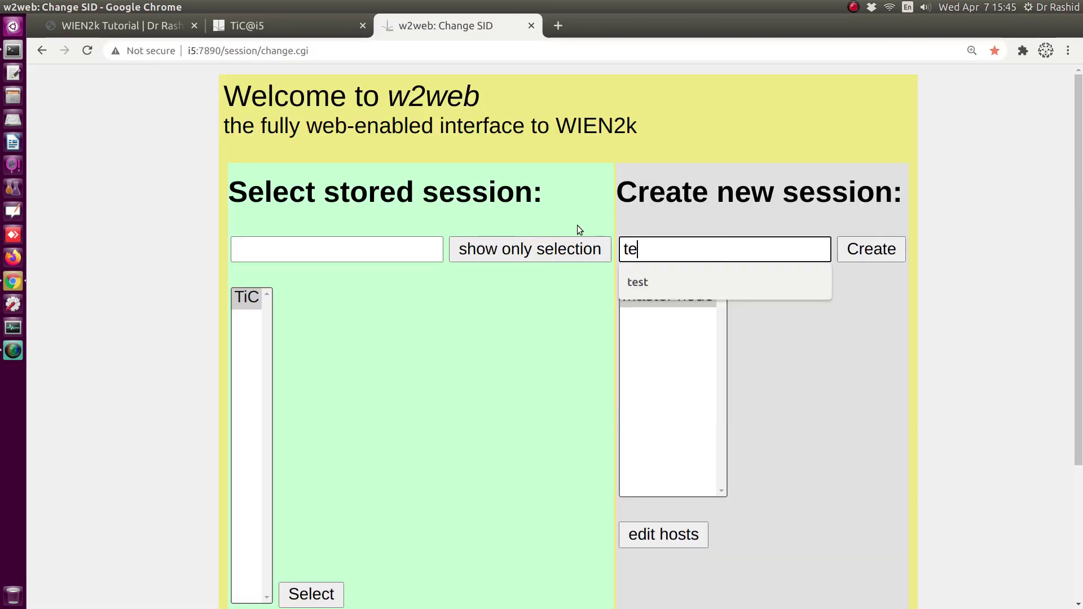
pyautogui.click(871, 250)
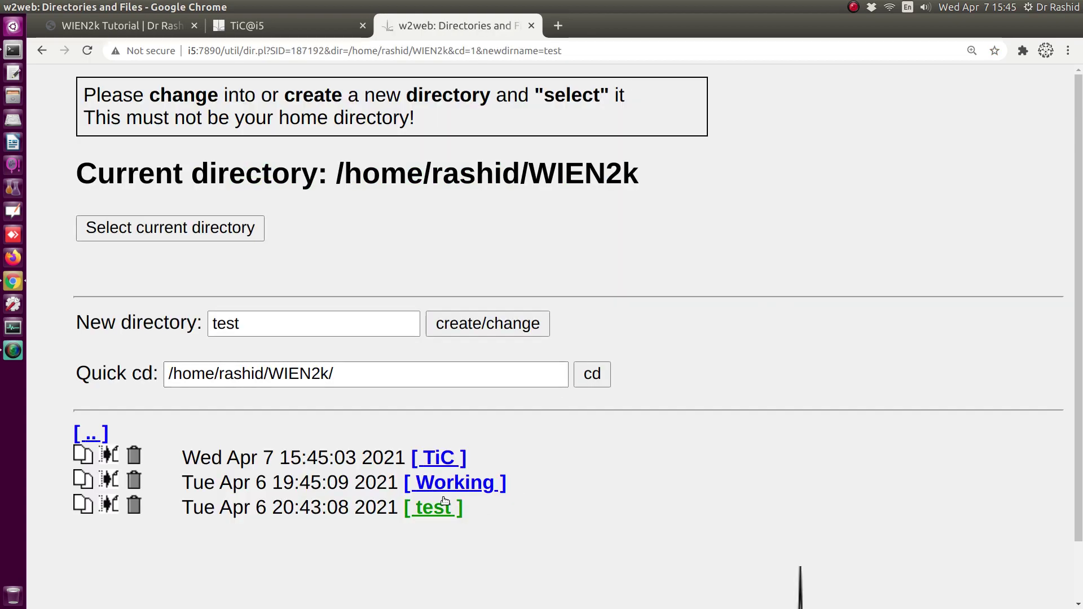
pyautogui.click(442, 519)
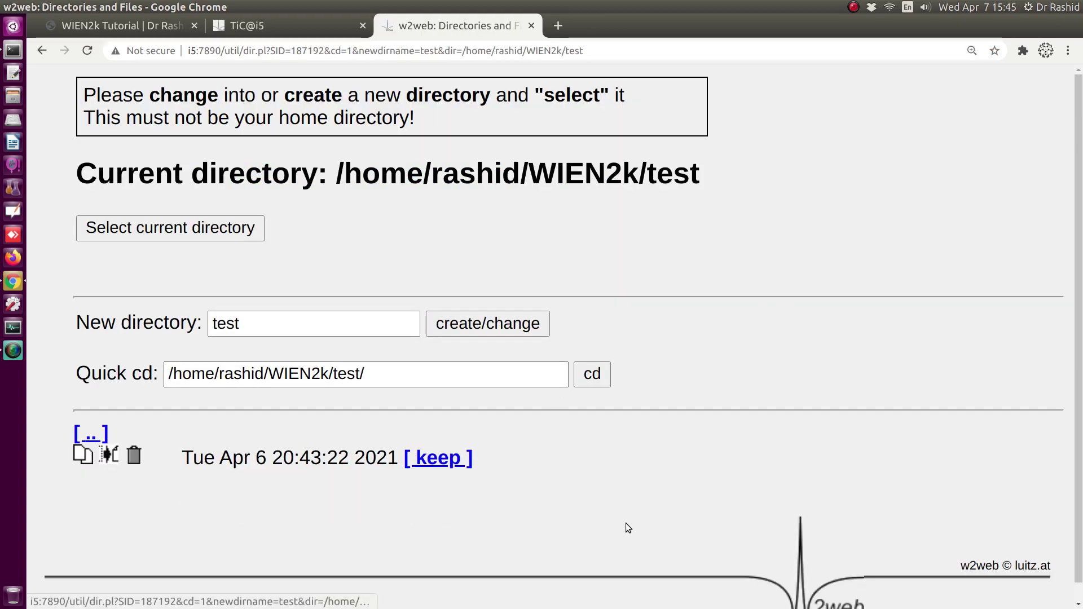
pyautogui.click(148, 231)
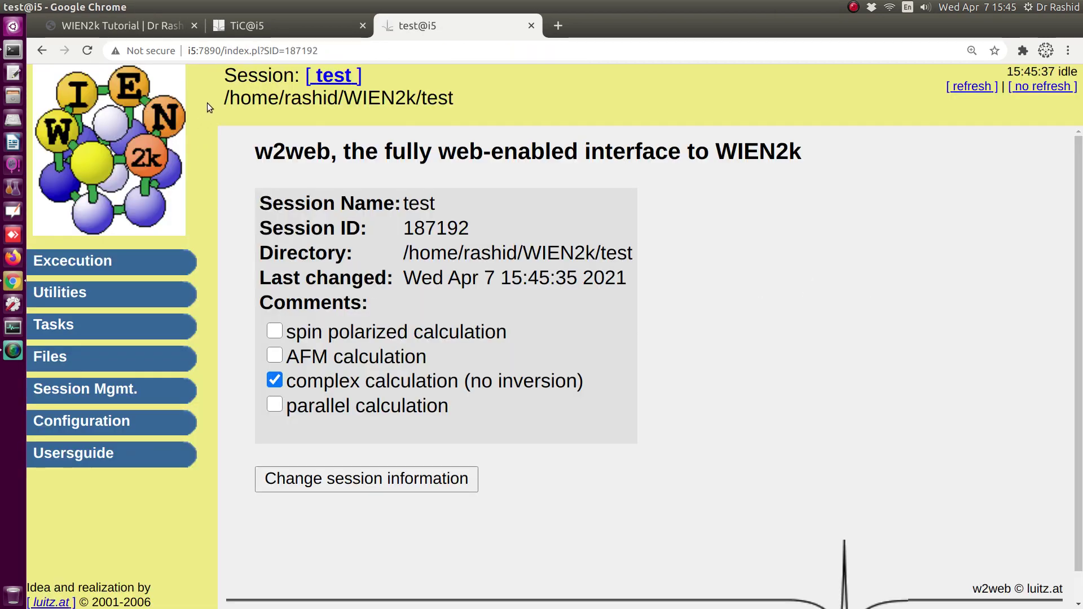
# - Copy the session directory path, cd into that test folder in Terminal, and list its contents
pyautogui.moveTo(226, 101); pyautogui.dragTo(452, 103)
pyautogui.rightClick(458, 104)
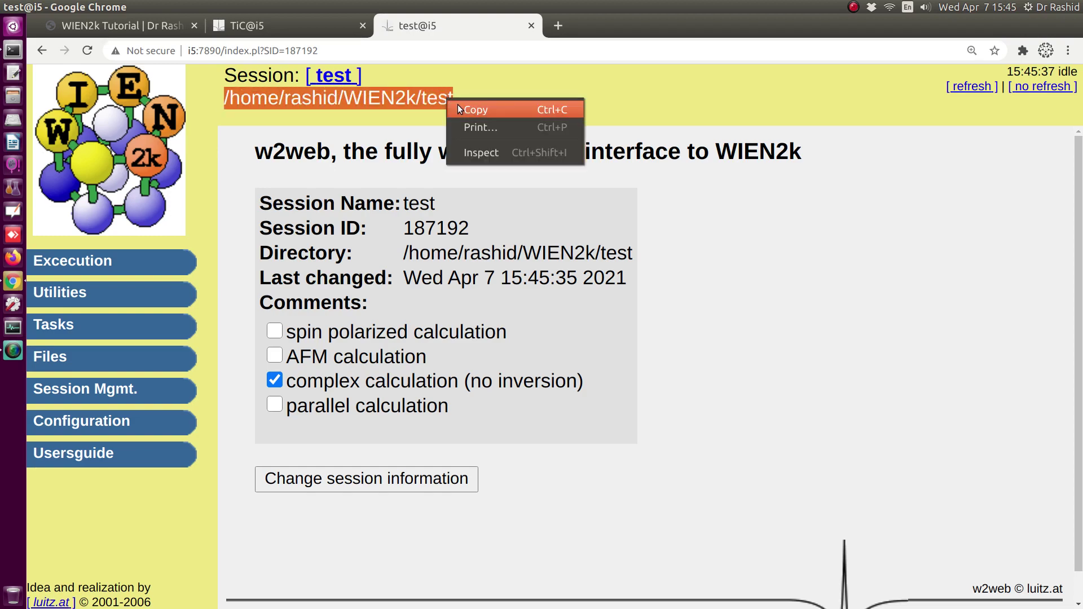
pyautogui.click(458, 106)
pyautogui.click(13, 51)
pyautogui.hotkey('ctrl', 'l')
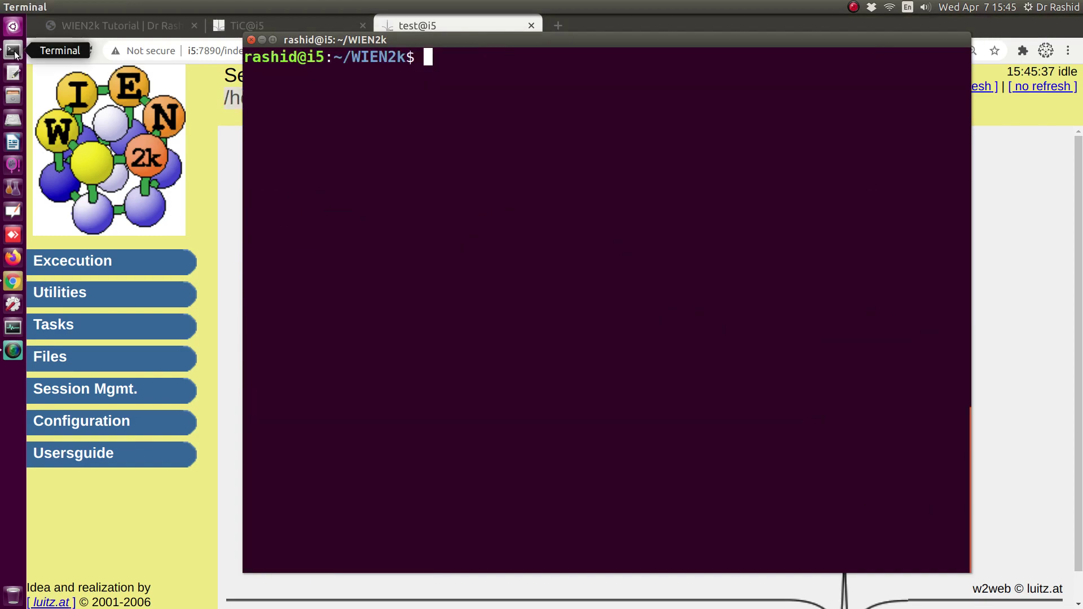
pyautogui.write('cd')
pyautogui.hotkey('ctrl', 'shift', 'v')
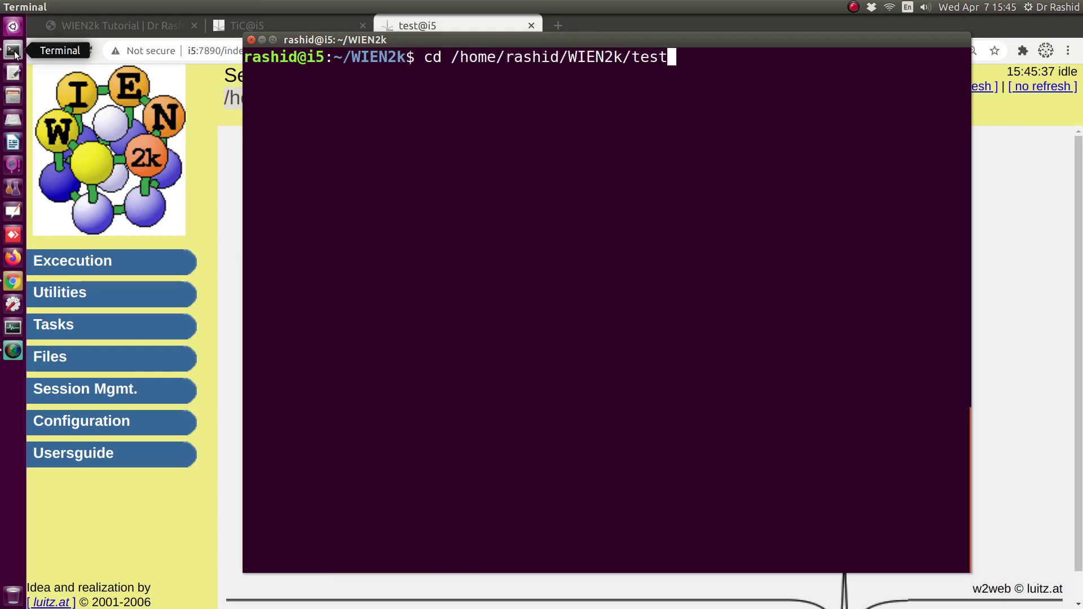
pyautogui.press('Return')
pyautogui.write('ls')
pyautogui.press('Return')
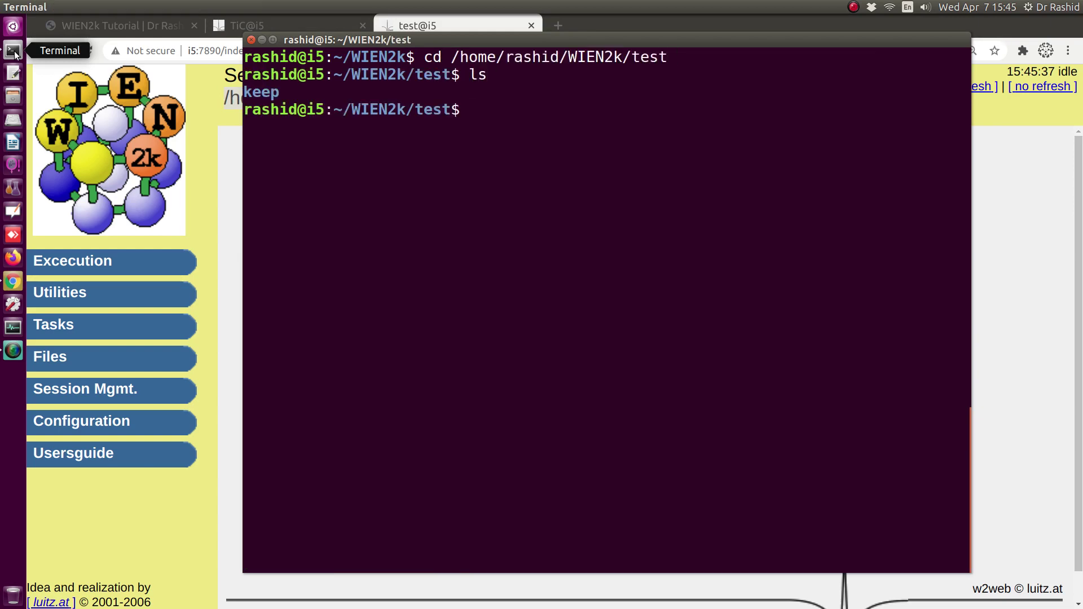
# - Try viewing the session structure in XCrySDen, dismiss the missing test.struct error, and return to Terminal
pyautogui.hotkey('alt', 'Tab')
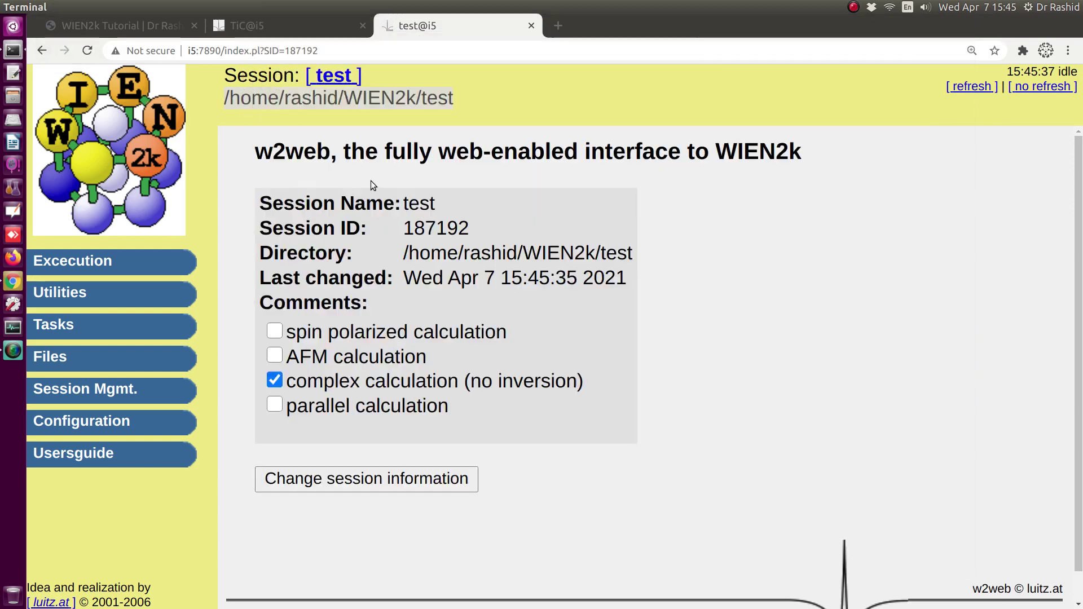
pyautogui.click(56, 270)
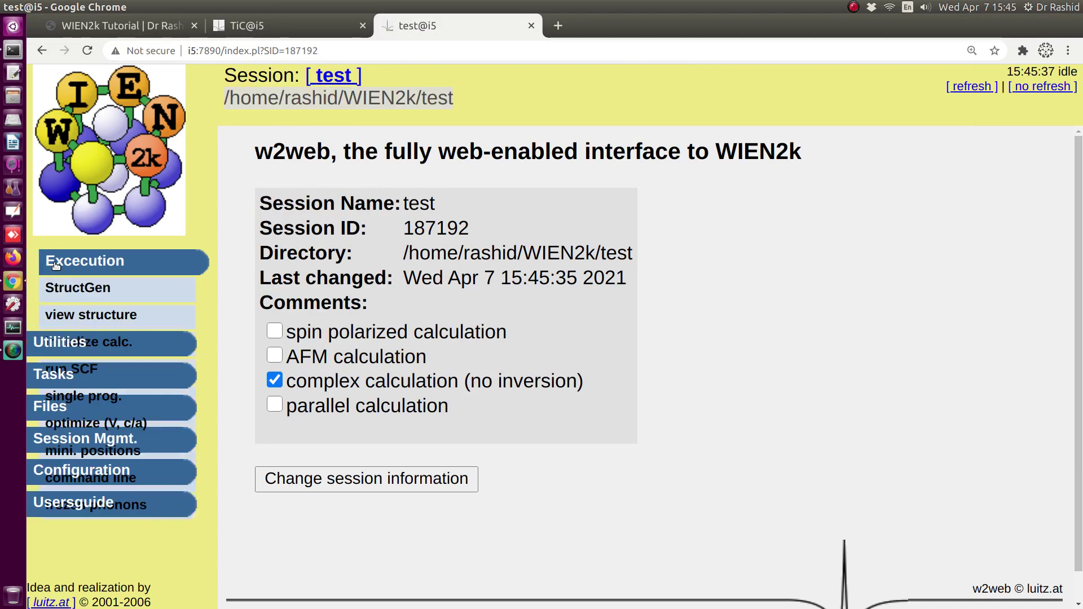
pyautogui.click(79, 316)
pyautogui.click(245, 439)
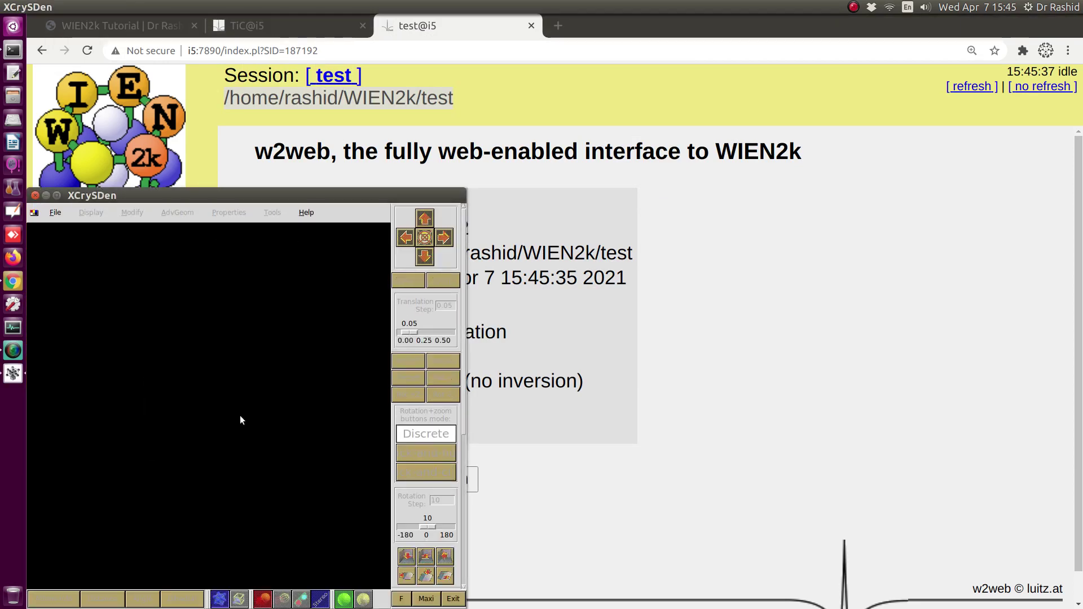
pyautogui.click(35, 197)
pyautogui.hotkey('alt', 'Tab')
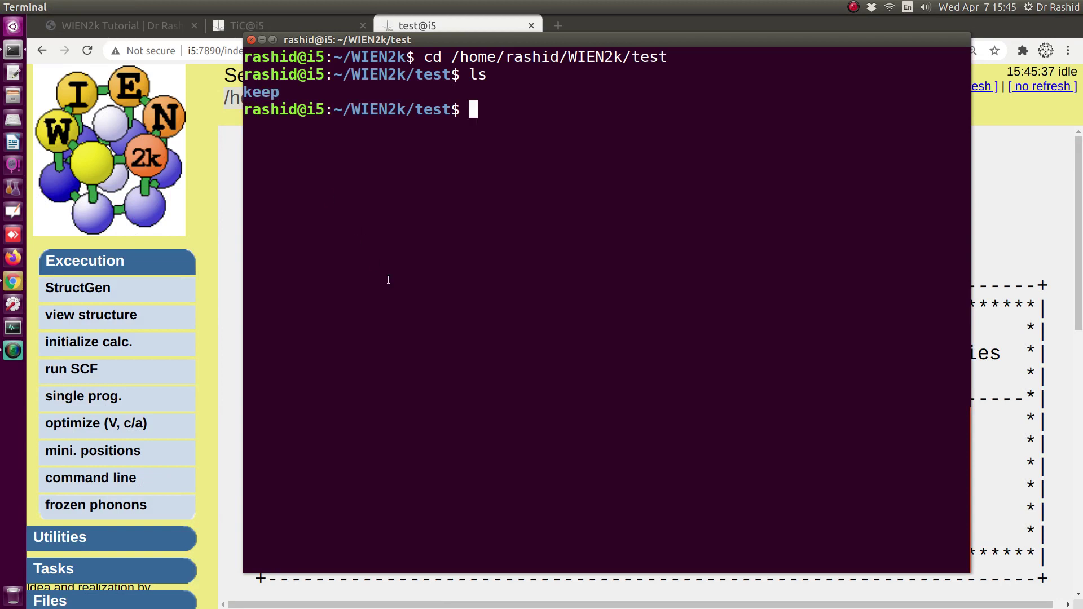
# - Enter the keep folder and list its files, picking out CrB2.struct
pyautogui.write('cd ke')
pyautogui.press('Tab')
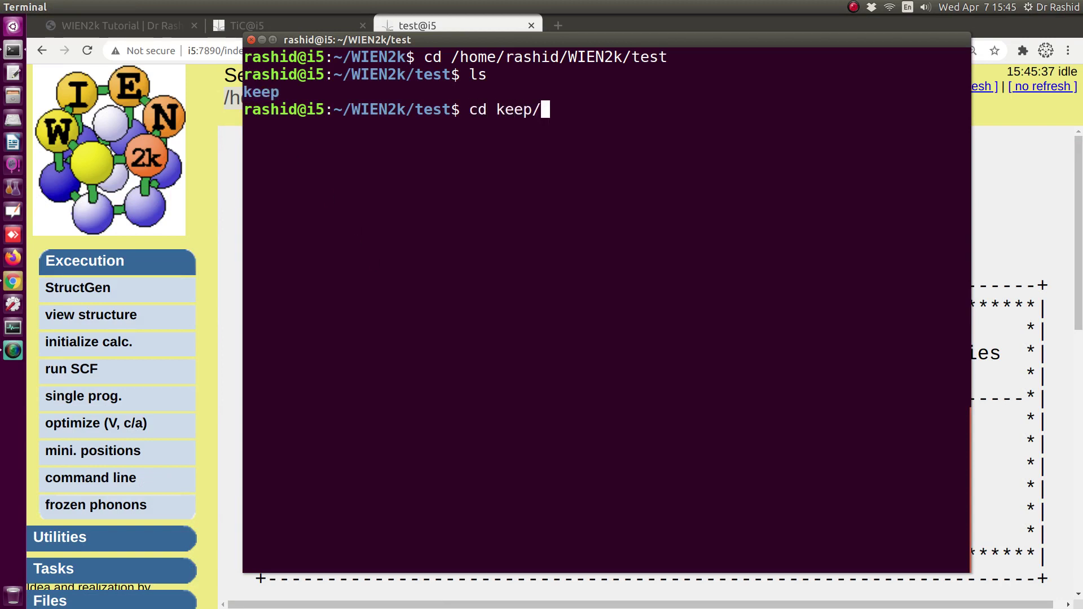
pyautogui.press('Return')
pyautogui.write('ls')
pyautogui.press('Return')
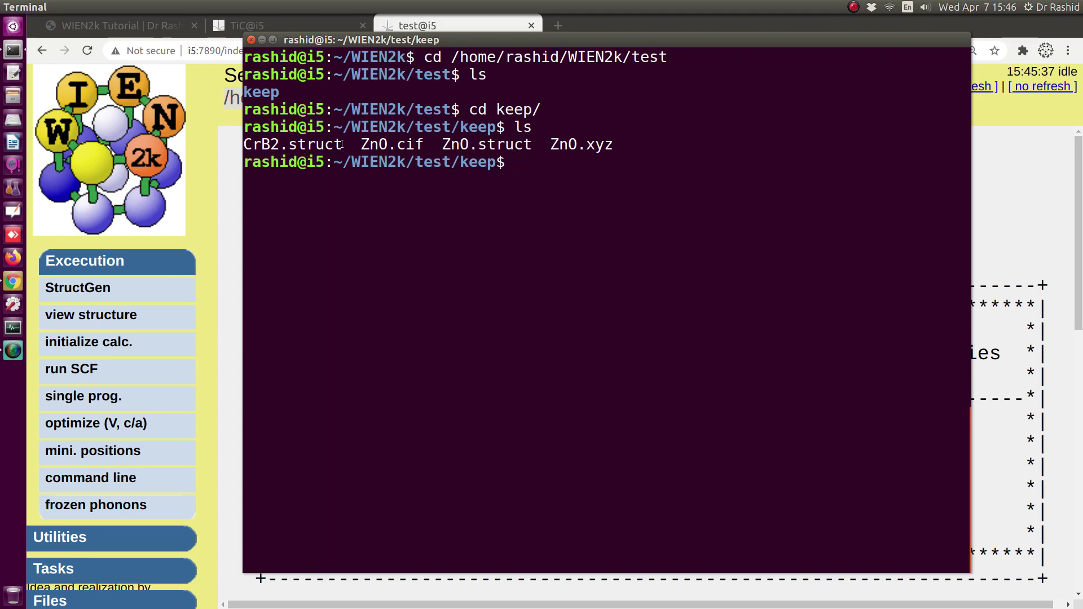
pyautogui.moveTo(342, 145); pyautogui.dragTo(249, 141)
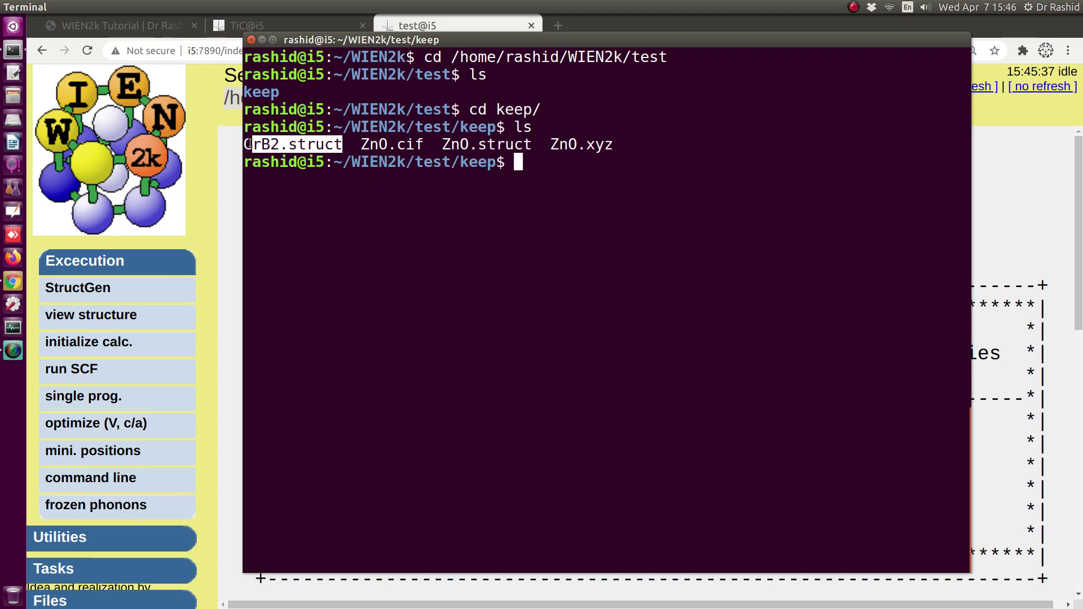
pyautogui.click(267, 145)
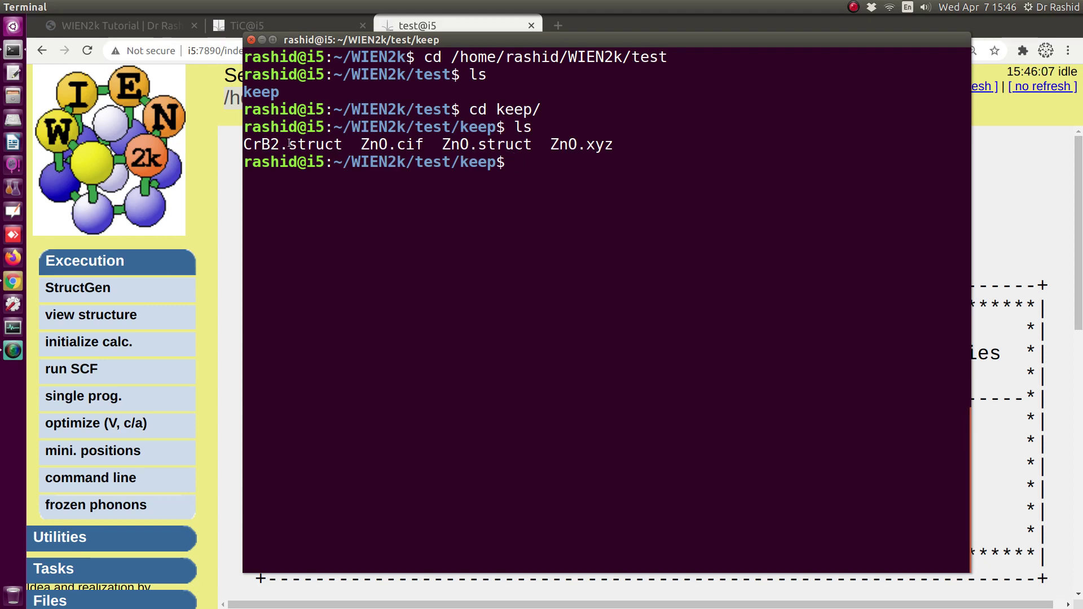
pyautogui.doubleClick(290, 143)
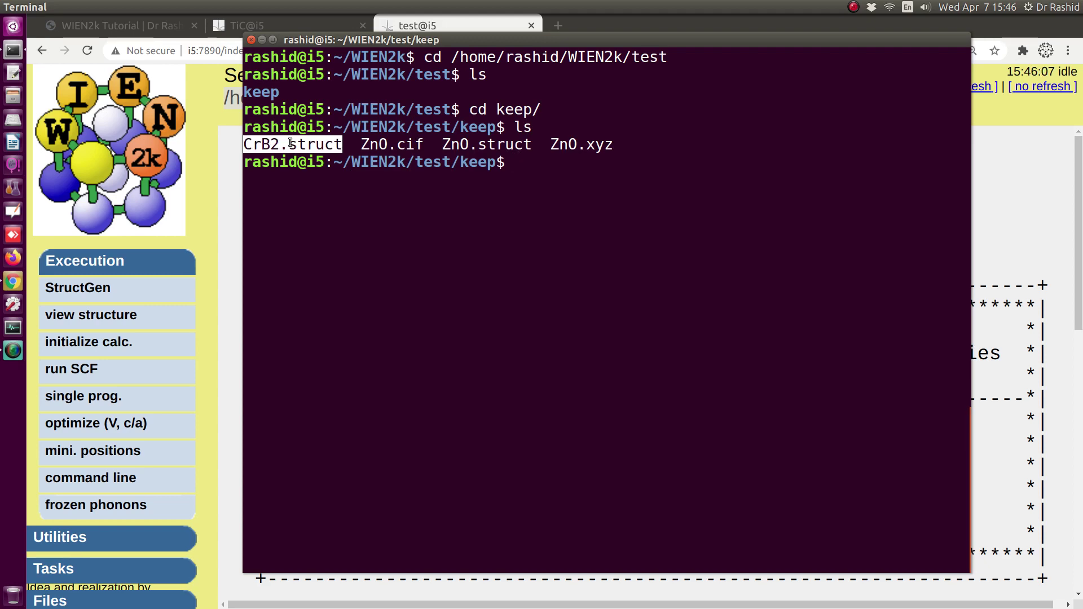
# - Copy CrB2.struct into the parent test folder as ../test.struct
pyautogui.write('cp')
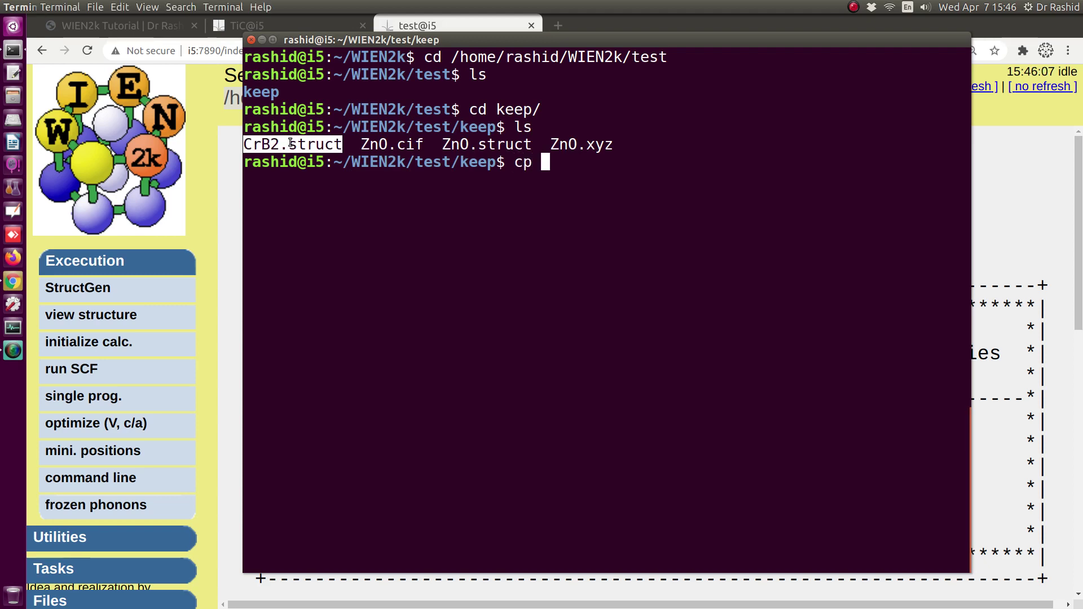
pyautogui.hotkey('ctrl', 'shift', 'v')
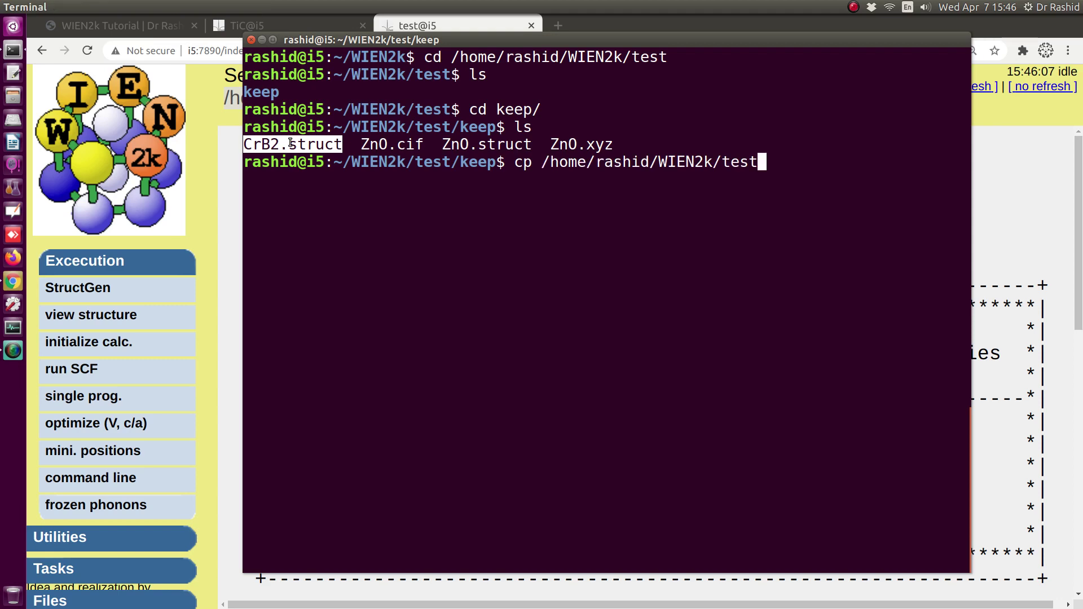
pyautogui.press('BackSpace')
pyautogui.press('BackSpace')
pyautogui.press('BackSpace')
pyautogui.press('BackSpace')
pyautogui.press('BackSpace')
pyautogui.press('BackSpace')
pyautogui.press('BackSpace')
pyautogui.press('BackSpace')
pyautogui.press('BackSpace')
pyautogui.press('BackSpace')
pyautogui.press('BackSpace')
pyautogui.press('BackSpace')
pyautogui.press('BackSpace')
pyautogui.press('BackSpace')
pyautogui.press('BackSpace')
pyautogui.press('BackSpace')
pyautogui.press('BackSpace')
pyautogui.press('BackSpace')
pyautogui.press('BackSpace')
pyautogui.press('BackSpace')
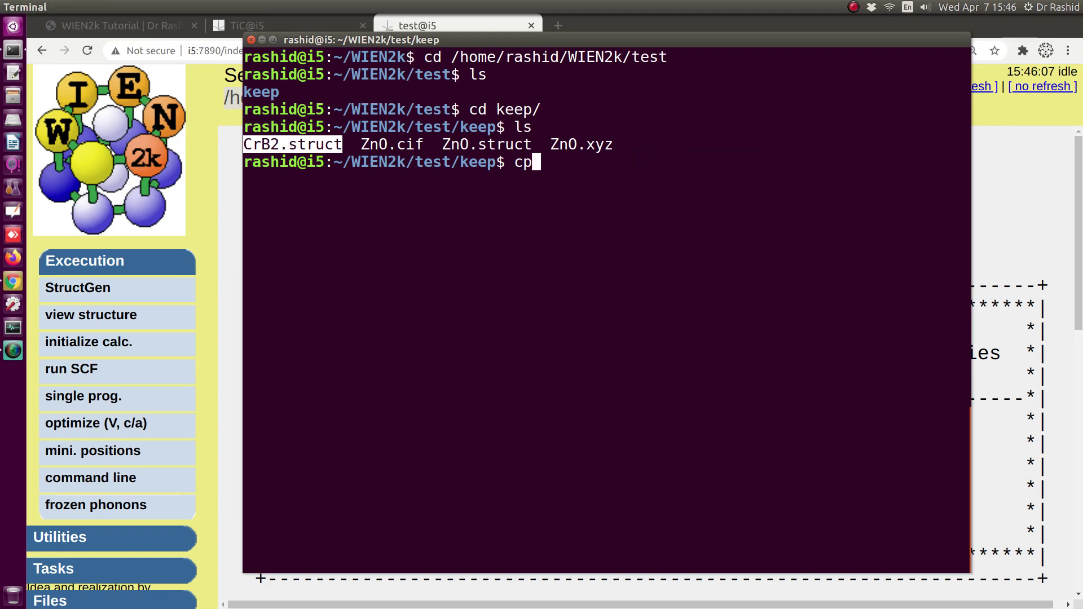
pyautogui.write('C')
pyautogui.press('Tab')
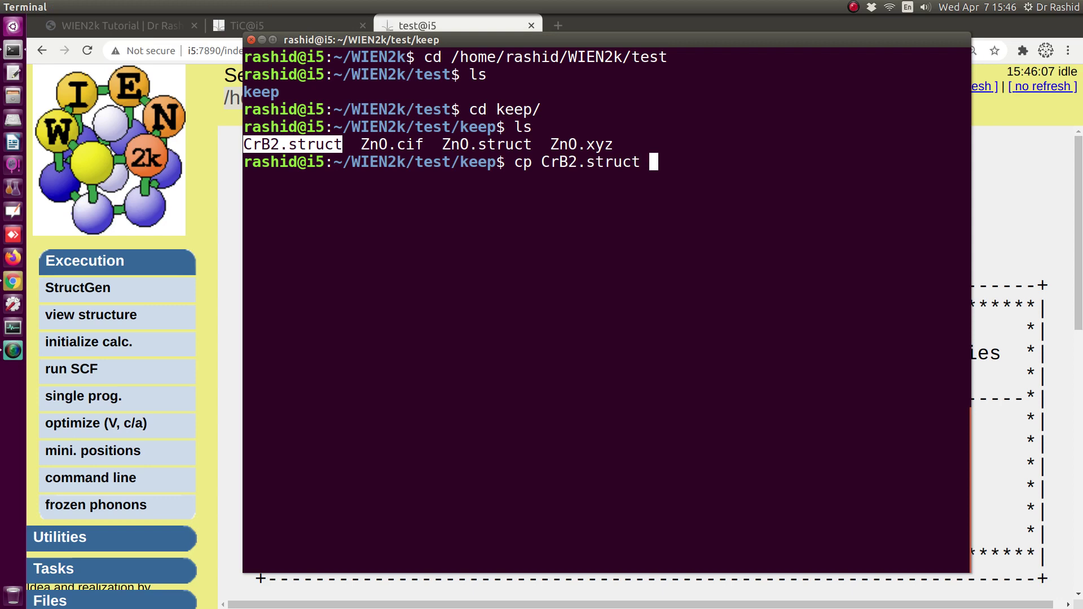
pyautogui.doubleClick(420, 74)
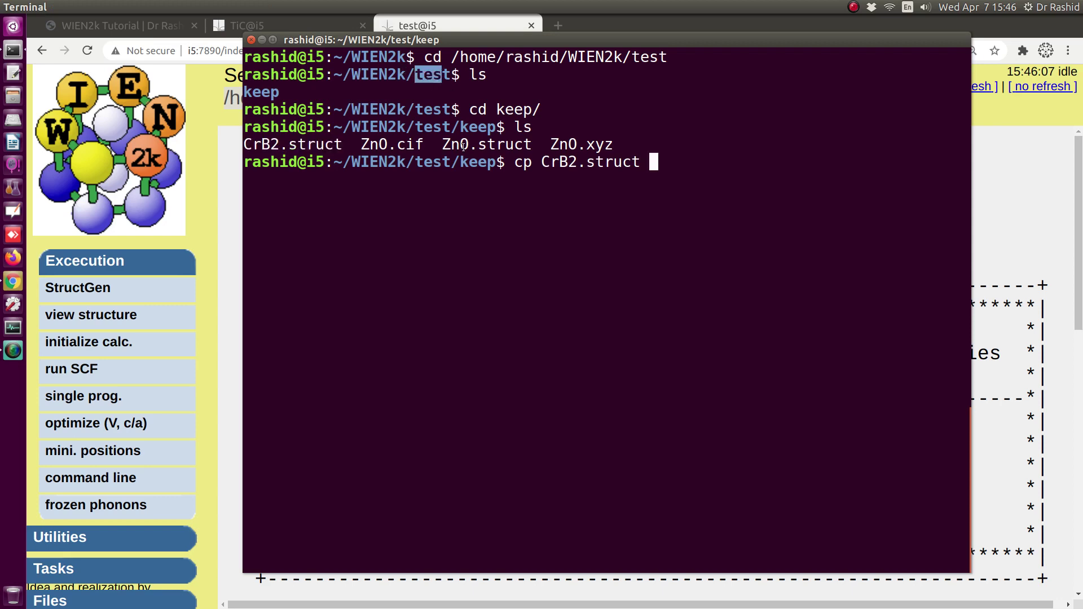
pyautogui.moveTo(461, 162); pyautogui.dragTo(496, 162)
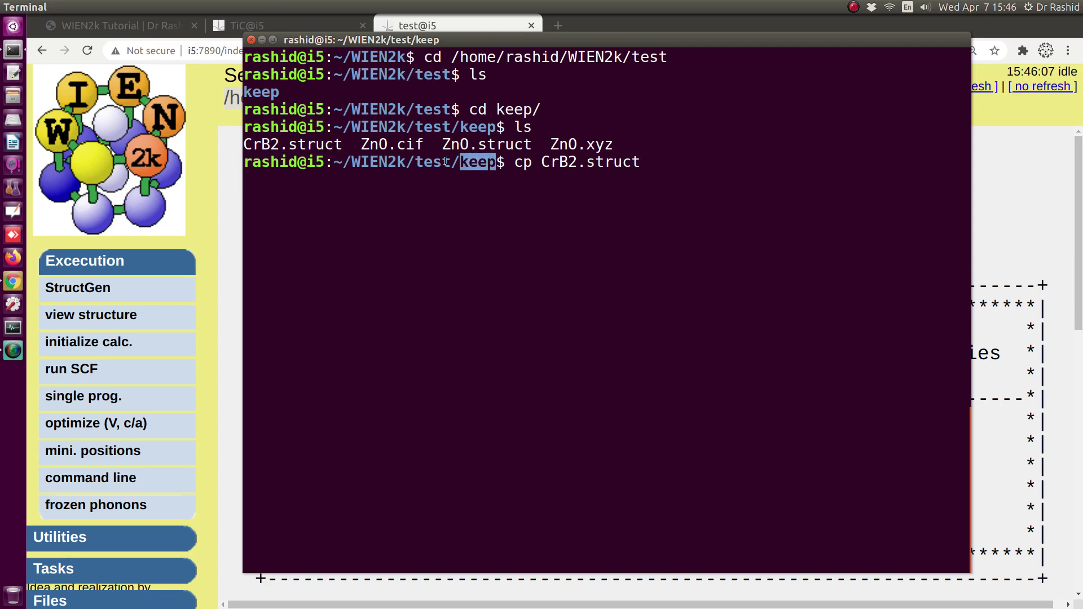
pyautogui.moveTo(414, 162); pyautogui.dragTo(447, 162)
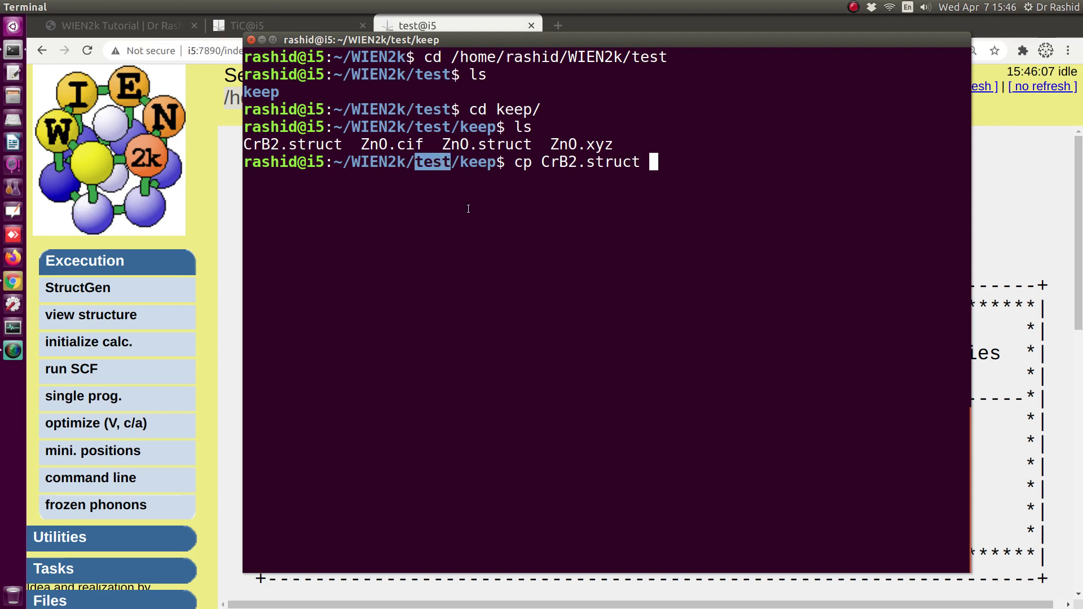
pyautogui.write('../')
pyautogui.click(430, 177)
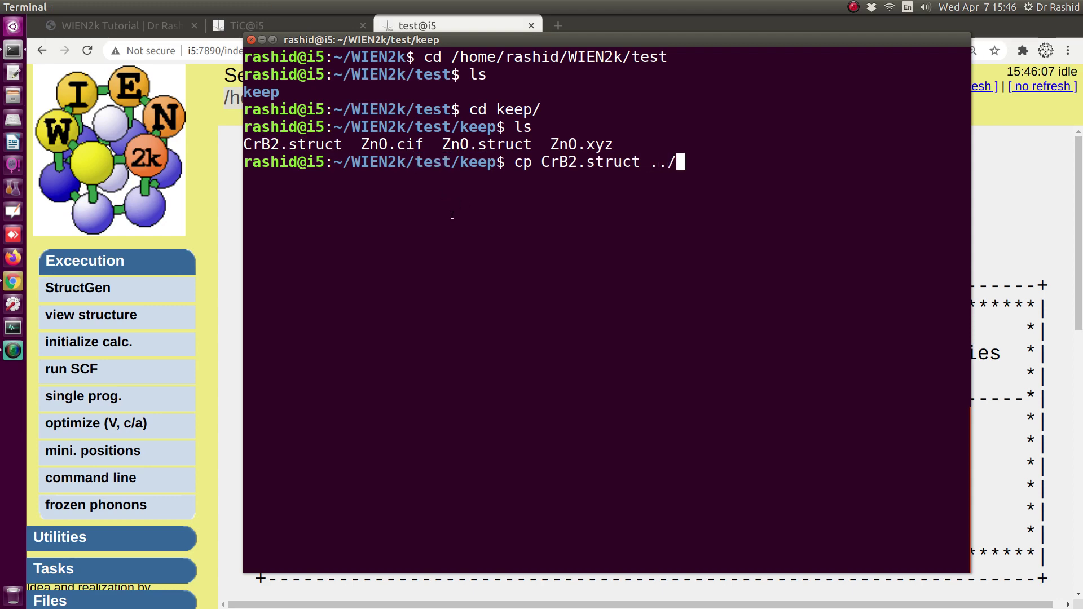
pyautogui.write('test')
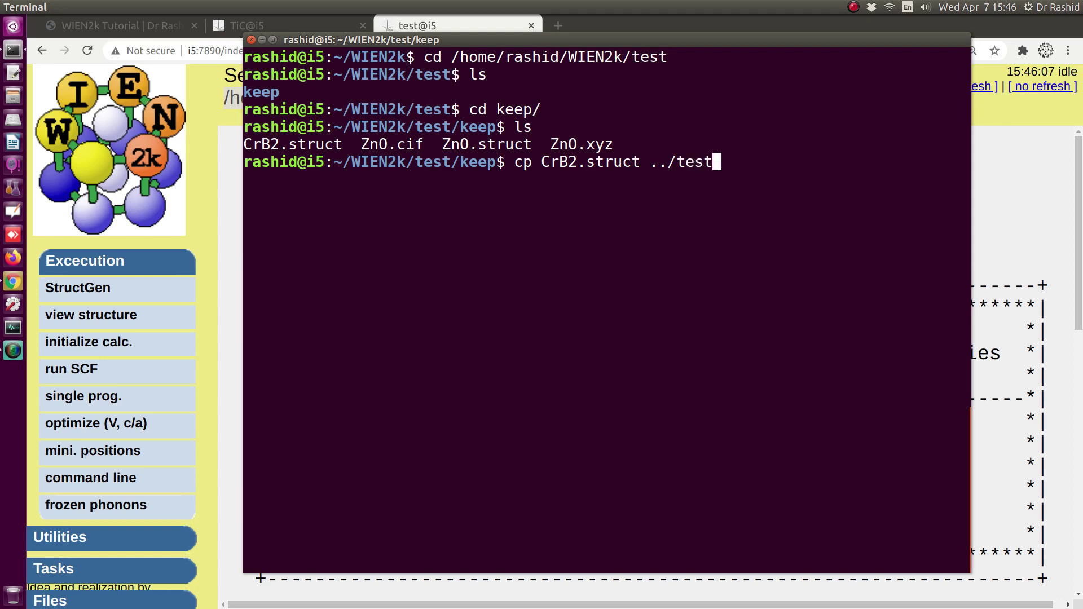
pyautogui.write('.struc')
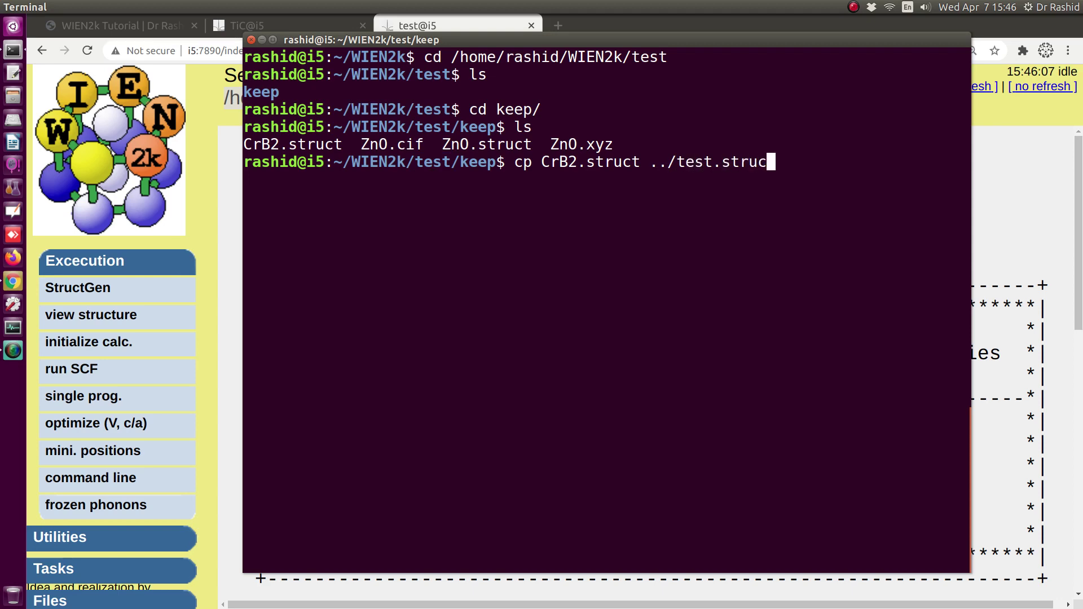
pyautogui.write('t')
pyautogui.press('Return')
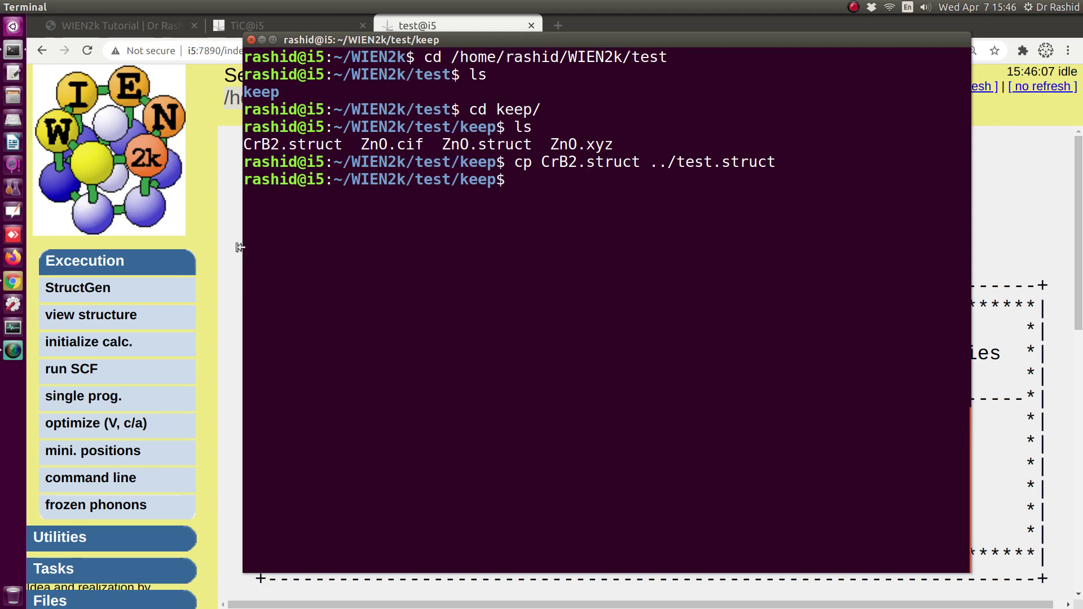
# - Open the test session's StructGen page to confirm the CrB2 lattice
pyautogui.click(39, 310)
pyautogui.click(63, 289)
pyautogui.scroll(-3, 433, 349)
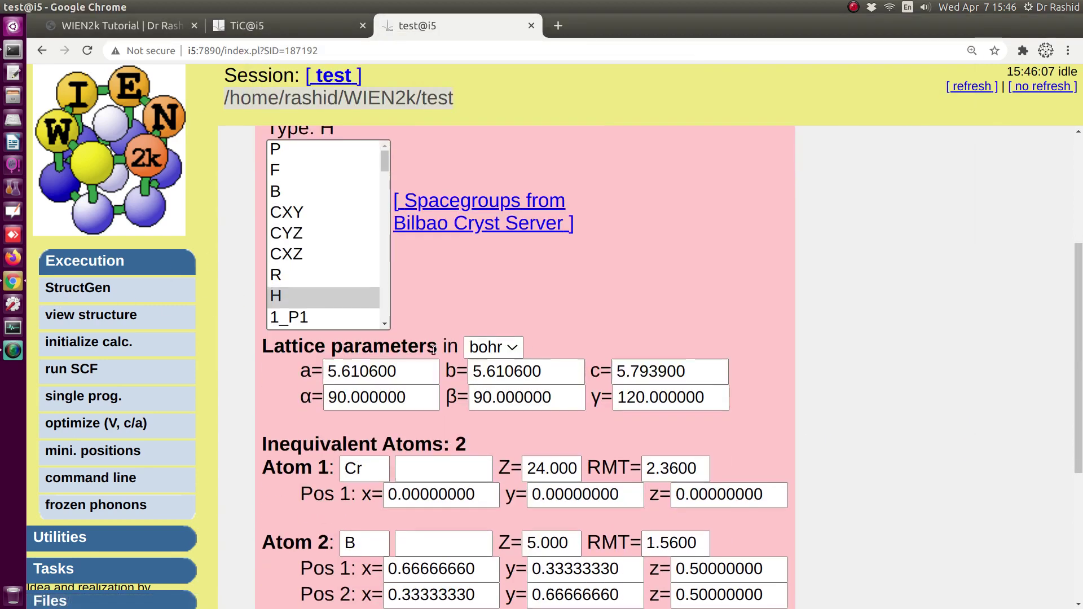
pyautogui.scroll(-2, 434, 350)
# - View the hexagonal CrB2 test.struct in XCrySDen, rotate it, and return to Terminal
pyautogui.click(83, 320)
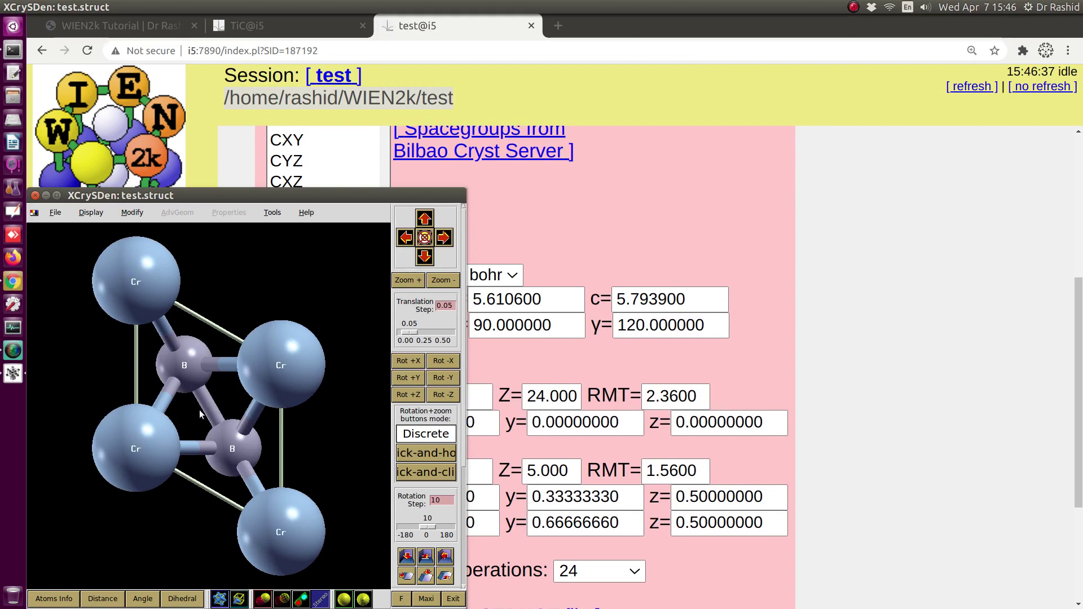
pyautogui.moveTo(200, 415); pyautogui.dragTo(185, 308)
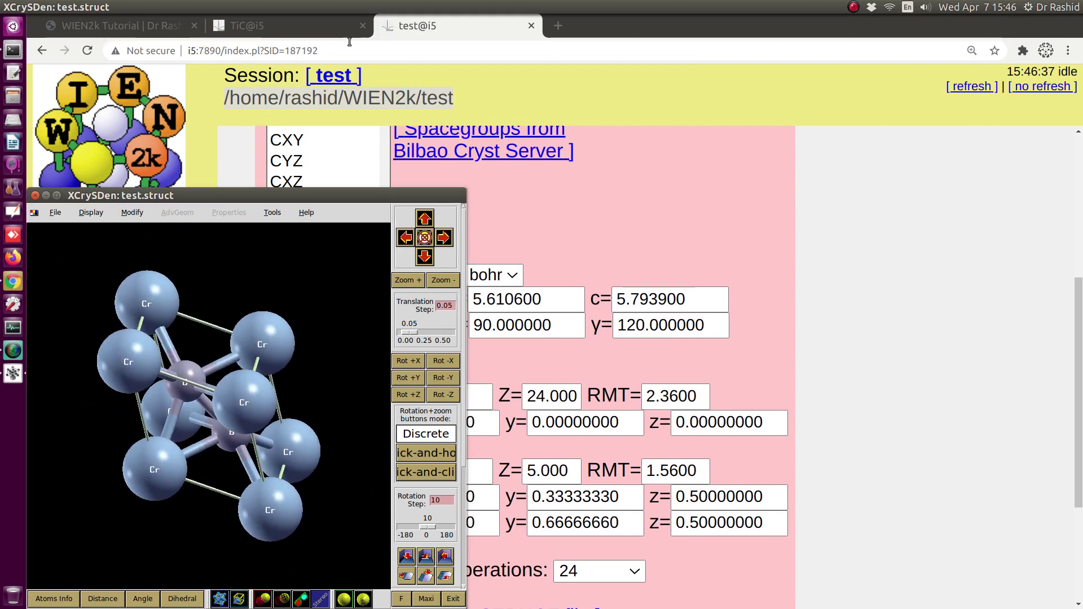
pyautogui.click(458, 29)
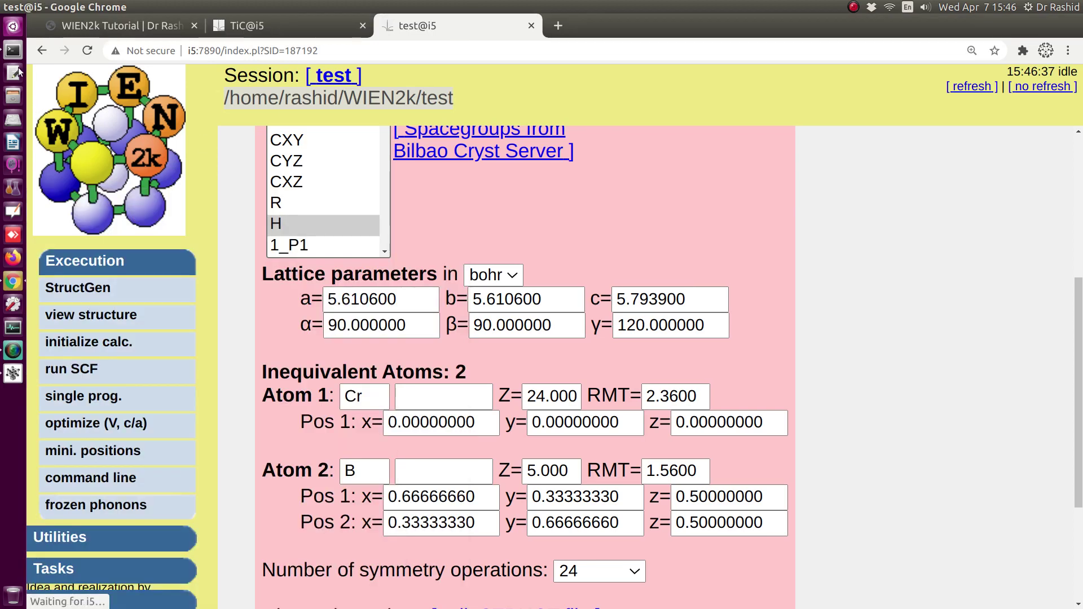
pyautogui.click(13, 51)
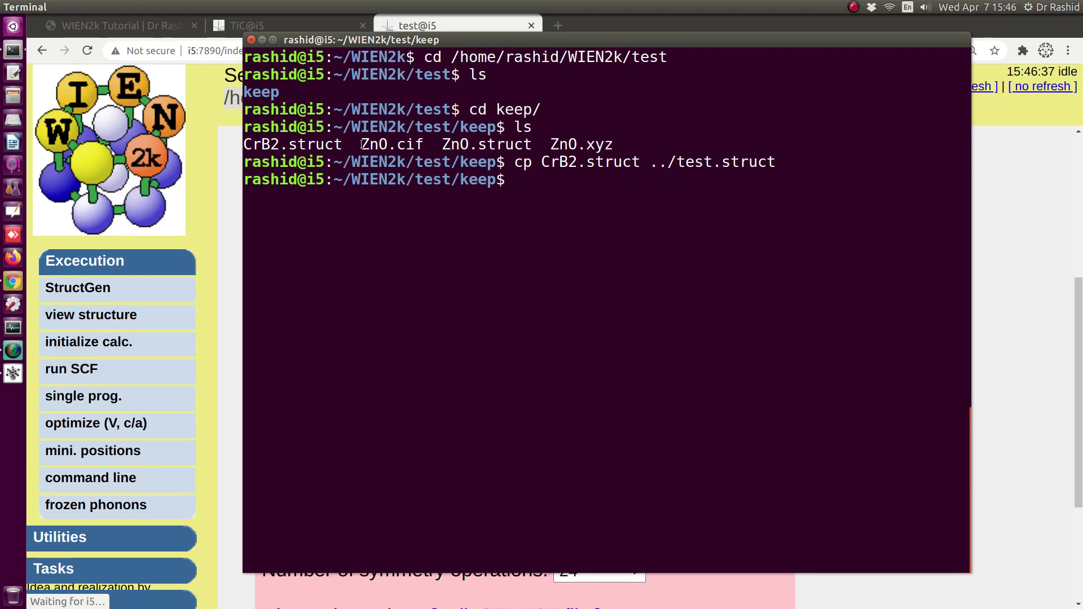
pyautogui.moveTo(361, 144); pyautogui.dragTo(423, 144)
# - List the keep folder again, then move up to the test folder and list it
pyautogui.click(515, 240)
pyautogui.write('ls')
pyautogui.press('Return')
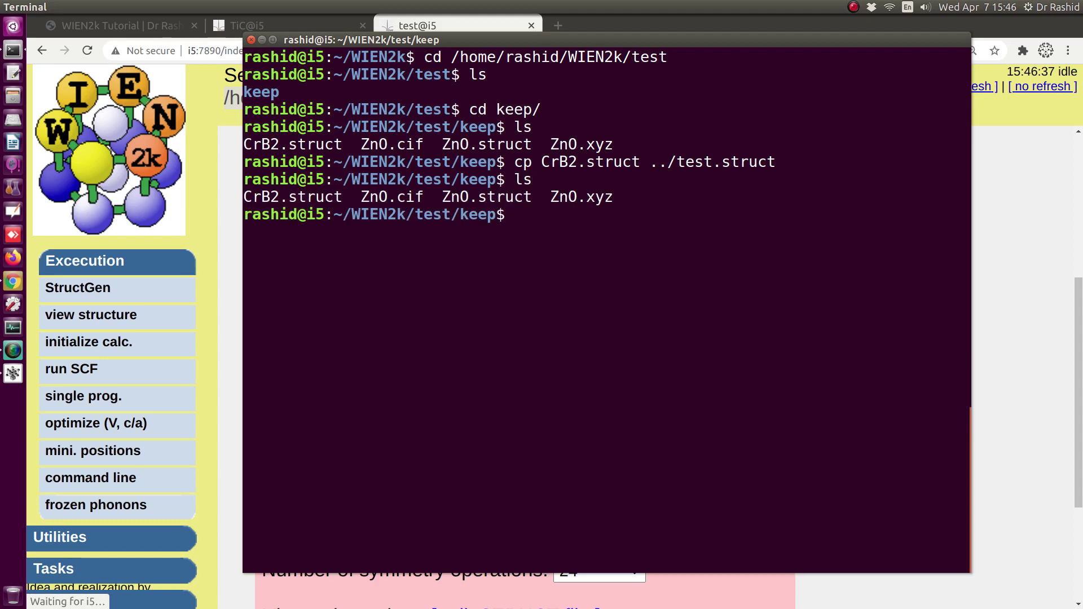
pyautogui.write('cd ..')
pyautogui.press('Return')
pyautogui.write('ls')
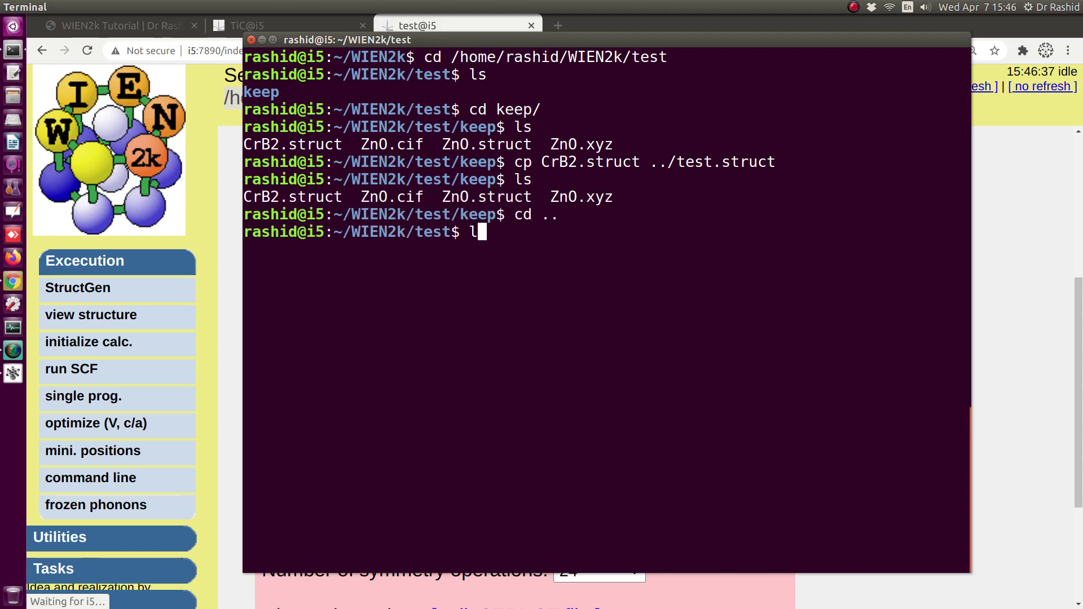
pyautogui.press('Return')
# - Delete test.struct with rm *, keeping the protected core file, and list what remains
pyautogui.write('rm *')
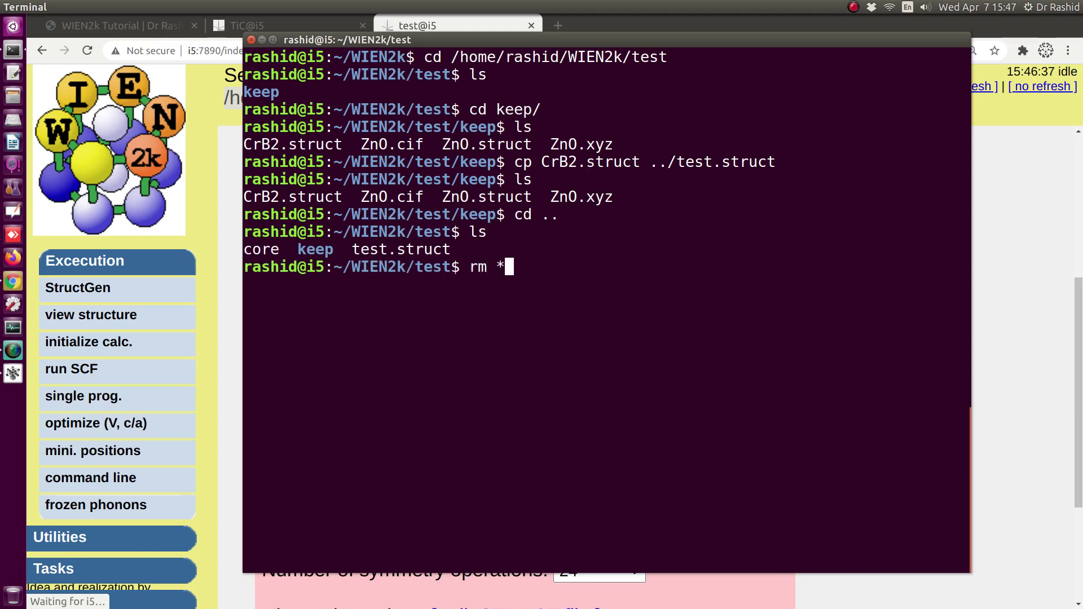
pyautogui.press('Return')
pyautogui.write('ls')
pyautogui.press('Return')
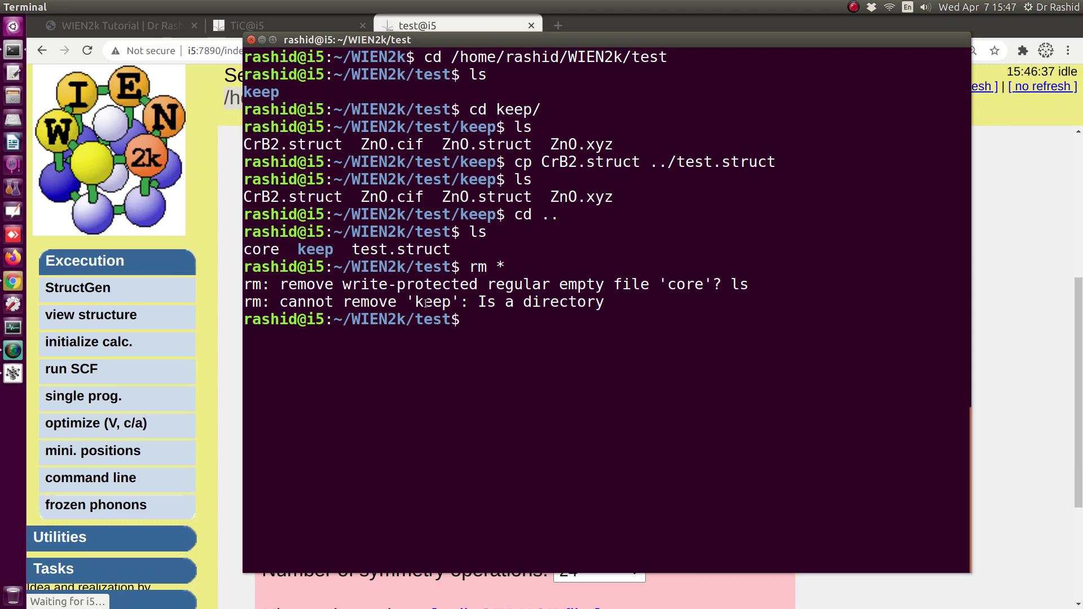
pyautogui.write('ll')
pyautogui.press('Return')
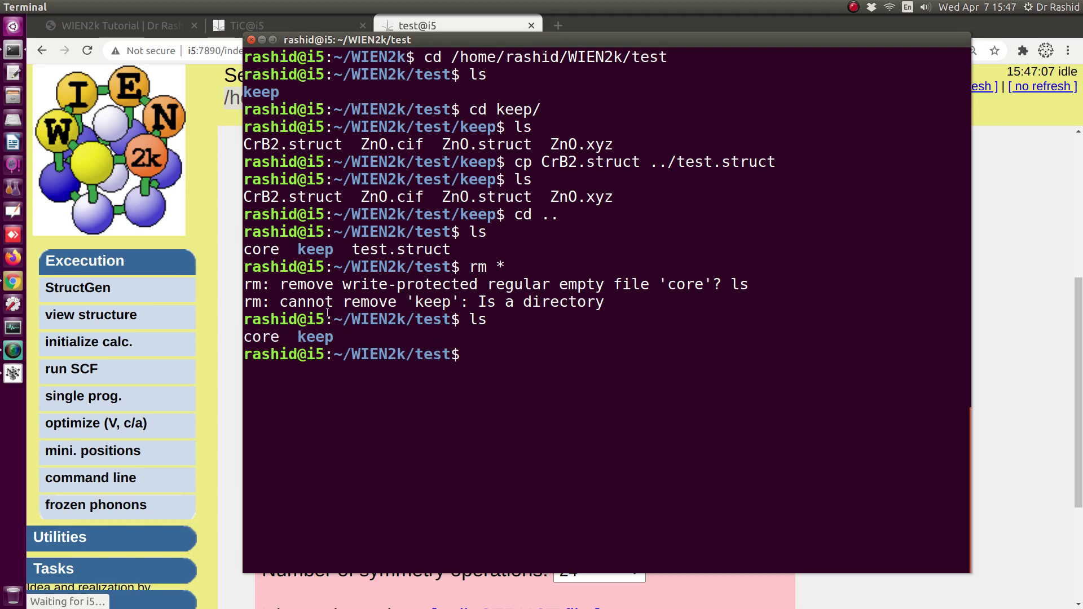
pyautogui.moveTo(361, 196); pyautogui.dragTo(422, 197)
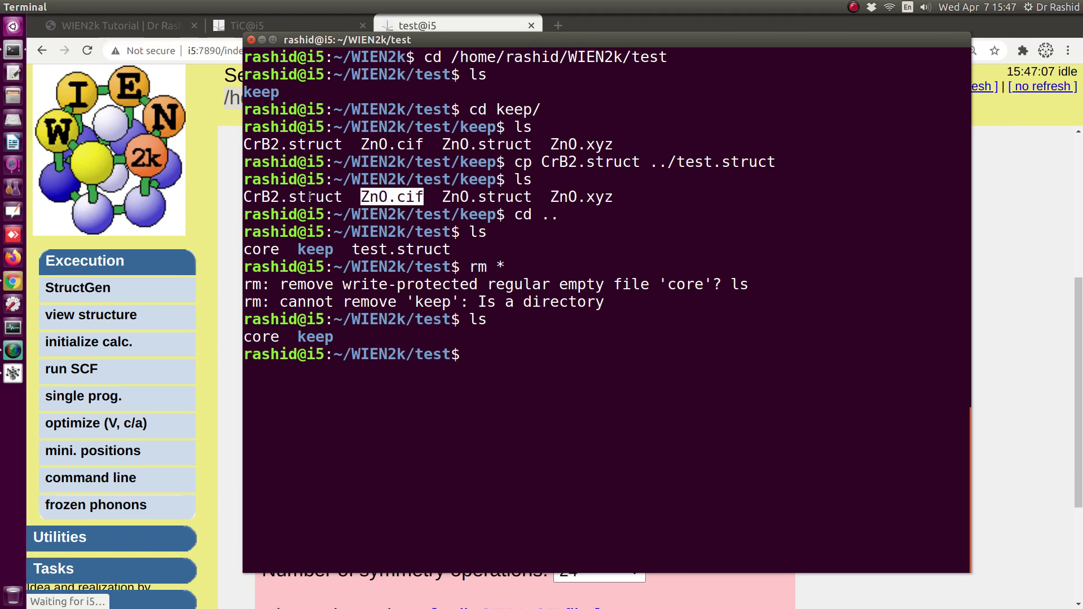
pyautogui.moveTo(289, 197); pyautogui.dragTo(336, 199)
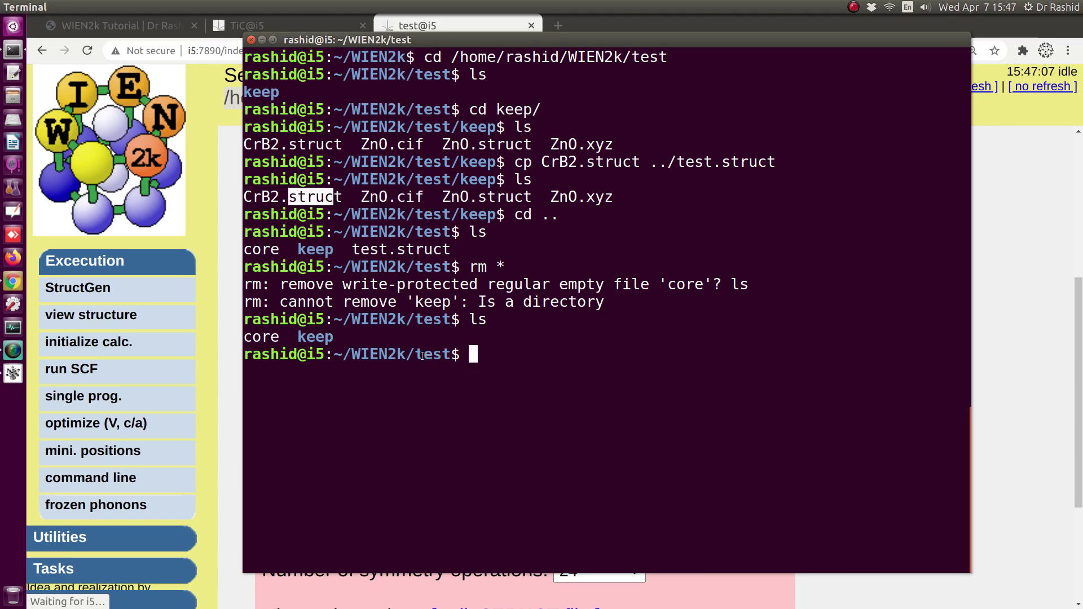
pyautogui.moveTo(361, 200); pyautogui.dragTo(403, 199)
# - Open StructGen and find the alternative option for uploading cif or xyz files
pyautogui.click(89, 288)
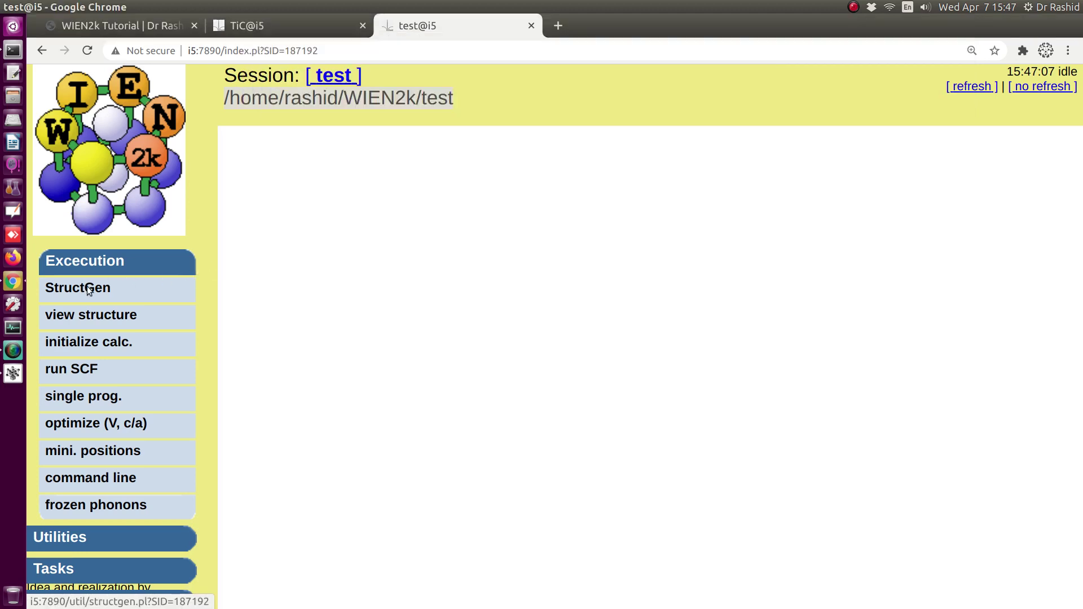
pyautogui.scroll(-3, 472, 286)
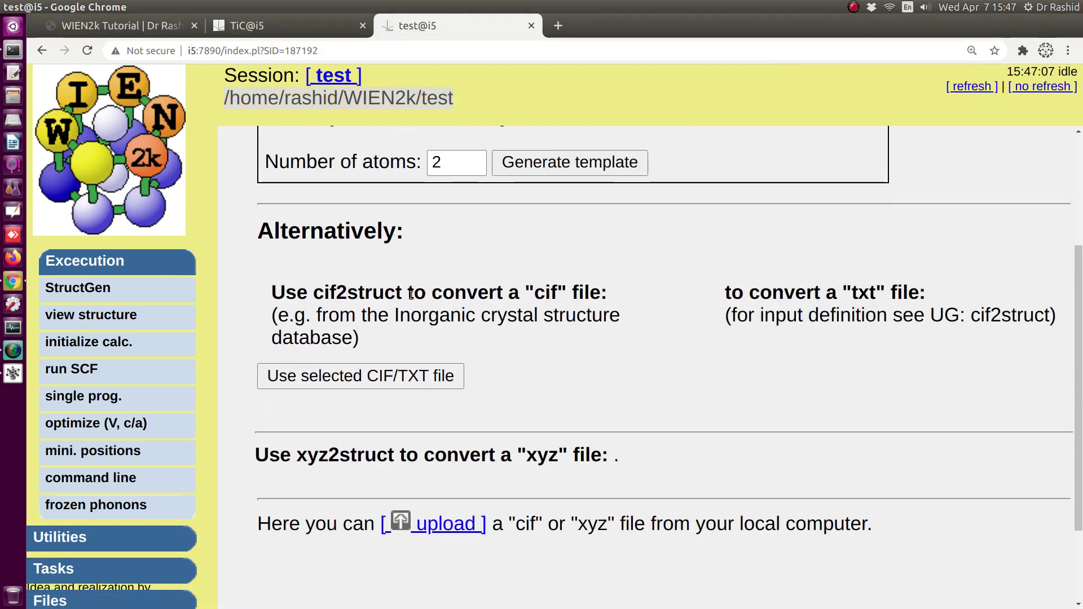
pyautogui.scroll(-2, 358, 309)
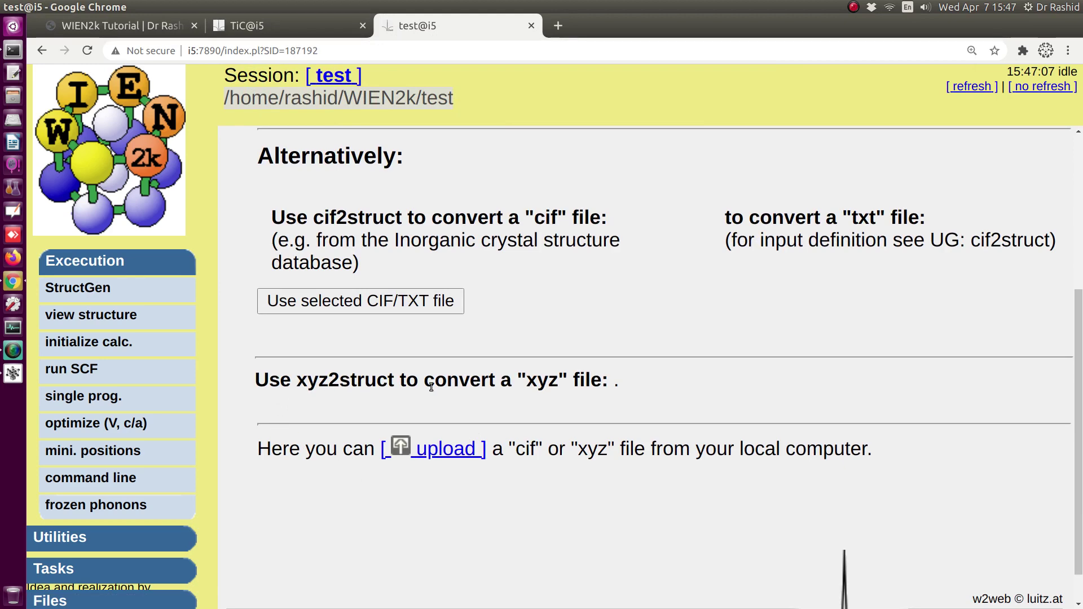
pyautogui.scroll(1, 463, 369)
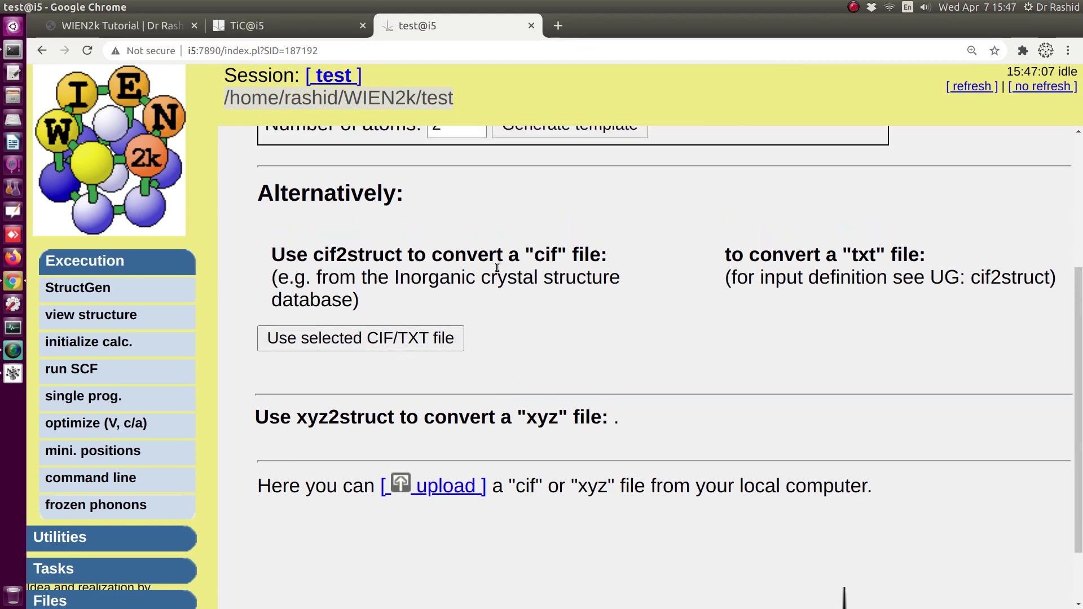
pyautogui.moveTo(535, 254); pyautogui.dragTo(571, 255)
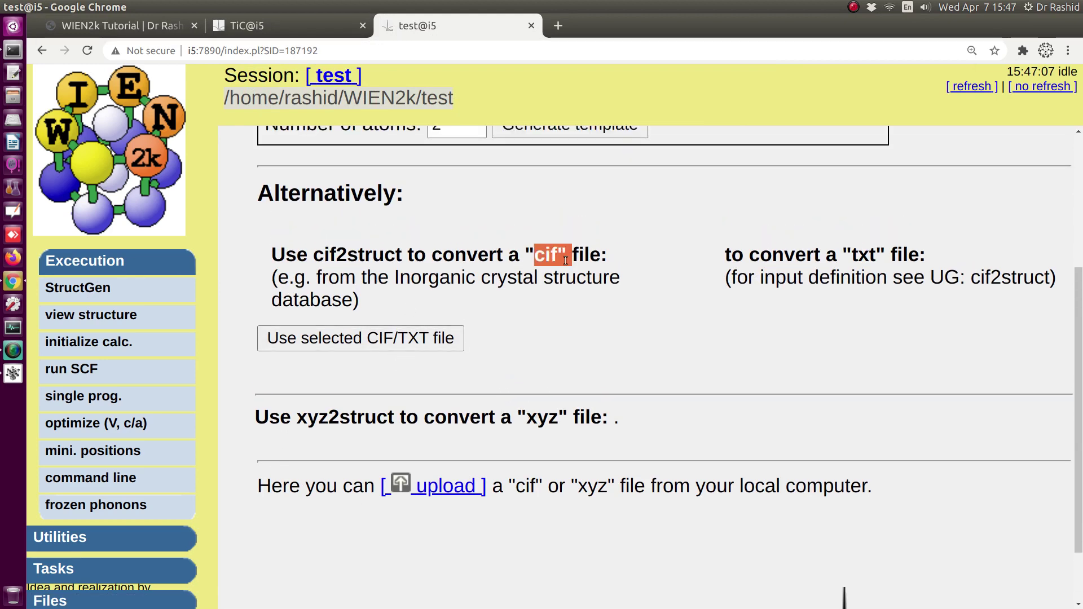
pyautogui.moveTo(531, 419); pyautogui.dragTo(561, 419)
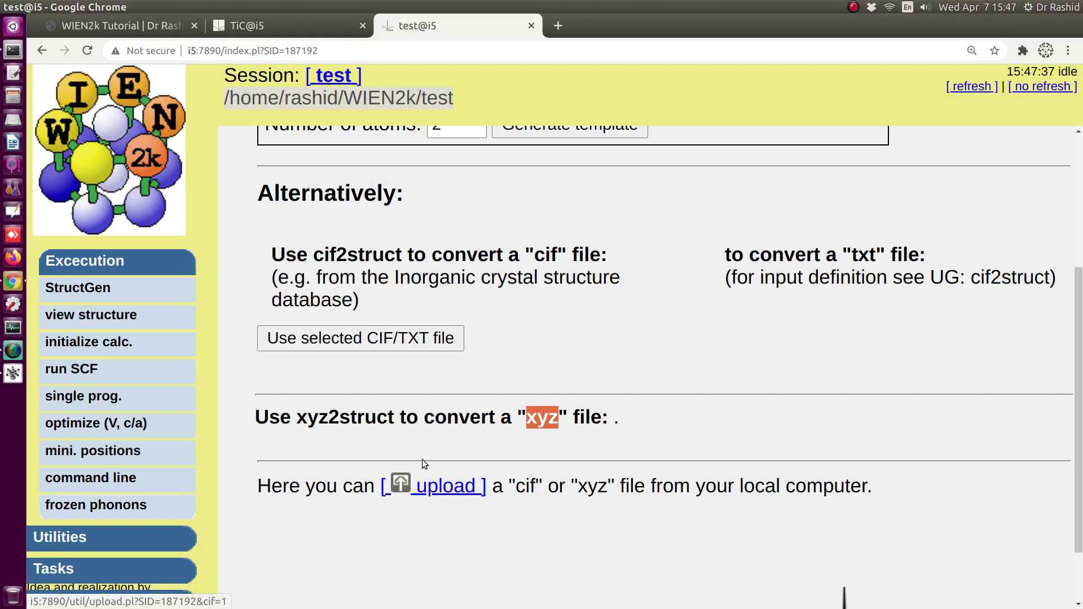
# - Check the test and keep folder names shown in the Terminal prompt
pyautogui.scroll(4, 474, 369)
pyautogui.hotkey('alt', 'Tab')
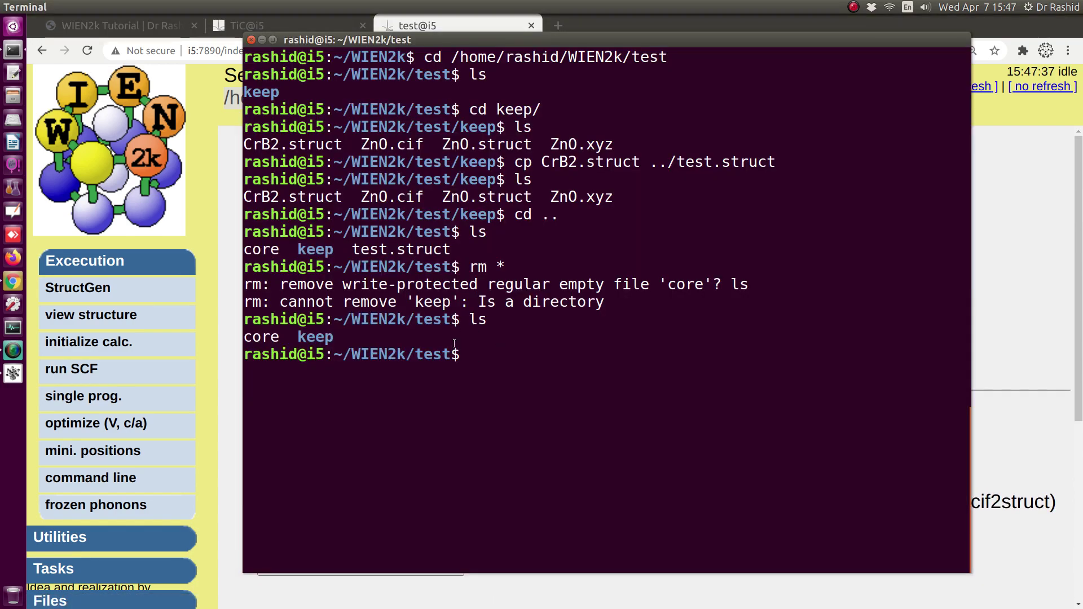
pyautogui.moveTo(417, 355); pyautogui.dragTo(462, 354)
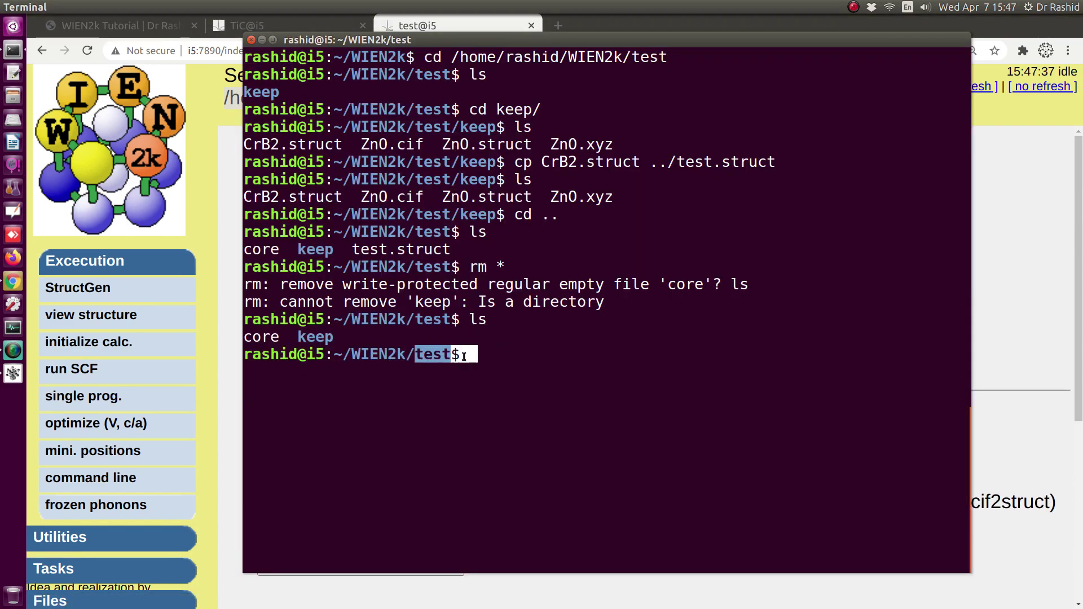
pyautogui.hotkey('alt', 'Tab')
pyautogui.scroll(-4, 307, 474)
pyautogui.scroll(4, 491, 389)
pyautogui.hotkey('alt', 'Tab')
pyautogui.moveTo(459, 218); pyautogui.dragTo(496, 217)
pyautogui.click(423, 235)
pyautogui.moveTo(415, 233); pyautogui.dragTo(449, 232)
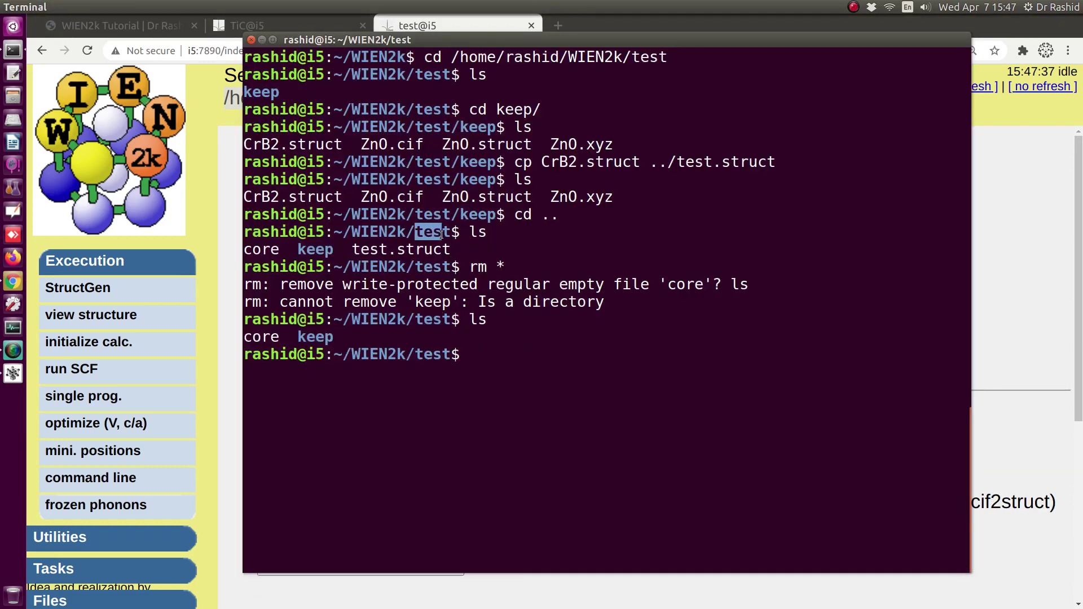
# - Open the File upload page through the '[upload]' link
pyautogui.hotkey('alt', 'Tab')
pyautogui.scroll(-3, 421, 500)
pyautogui.scroll(-2, 421, 500)
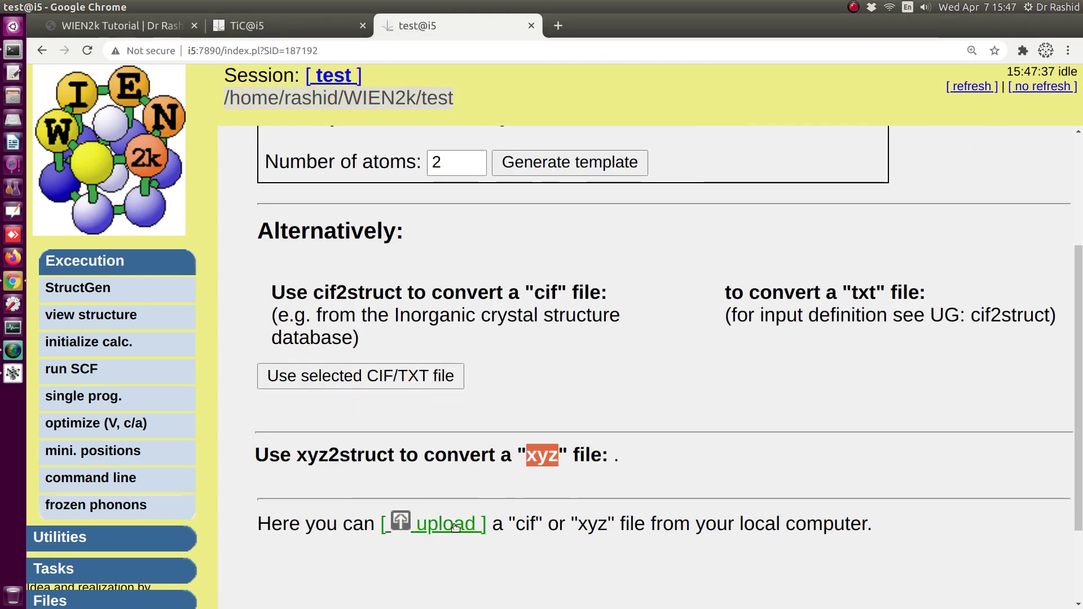
pyautogui.click(437, 590)
# - Upload ZnO.cif from the keep folder into the test case
pyautogui.click(343, 251)
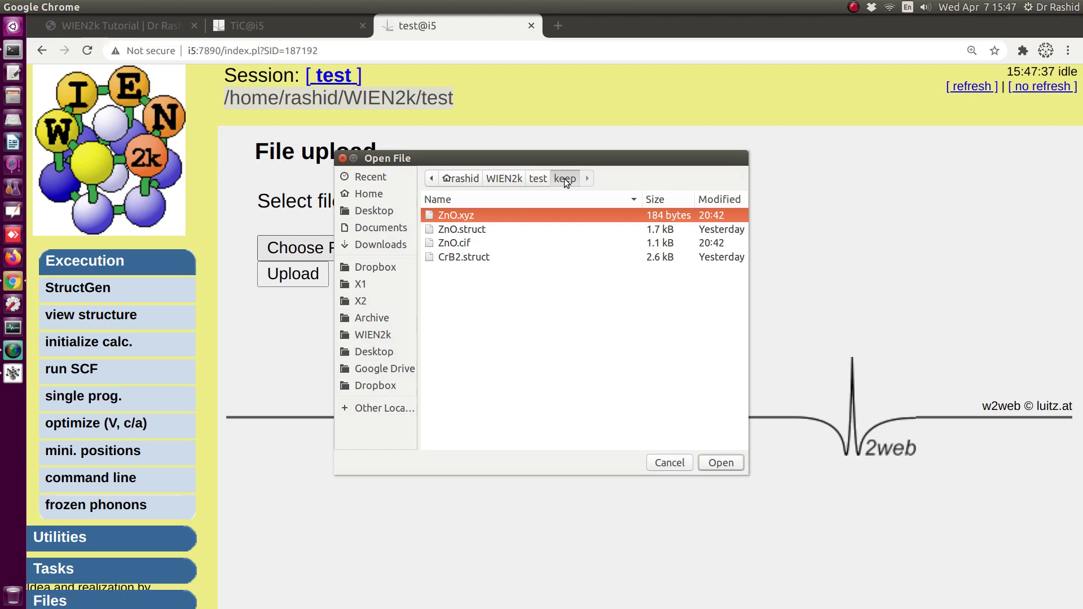
pyautogui.doubleClick(459, 244)
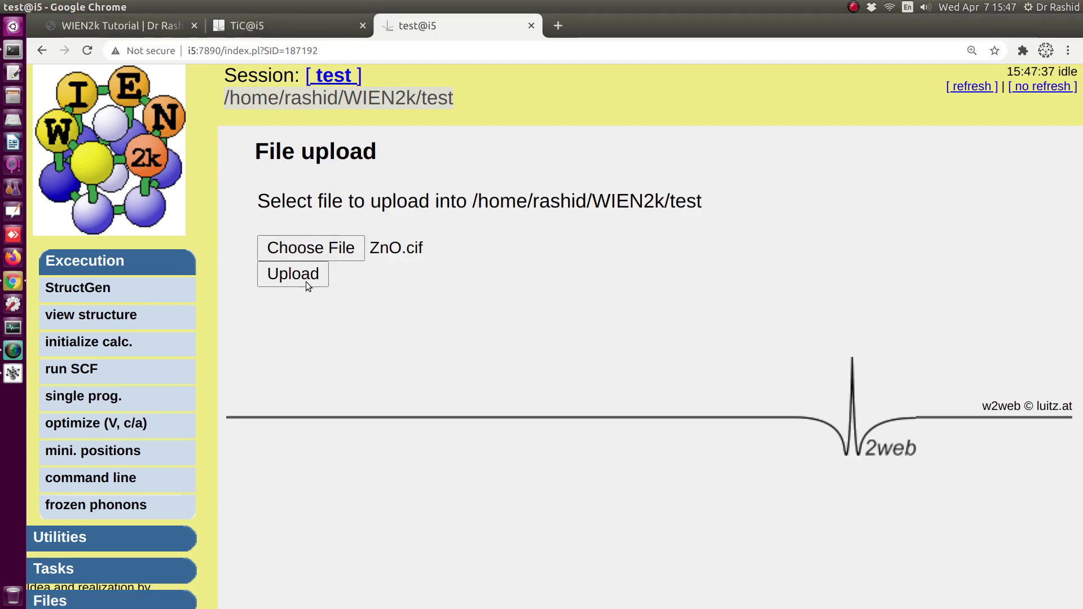
pyautogui.click(306, 282)
pyautogui.scroll(-4, 528, 377)
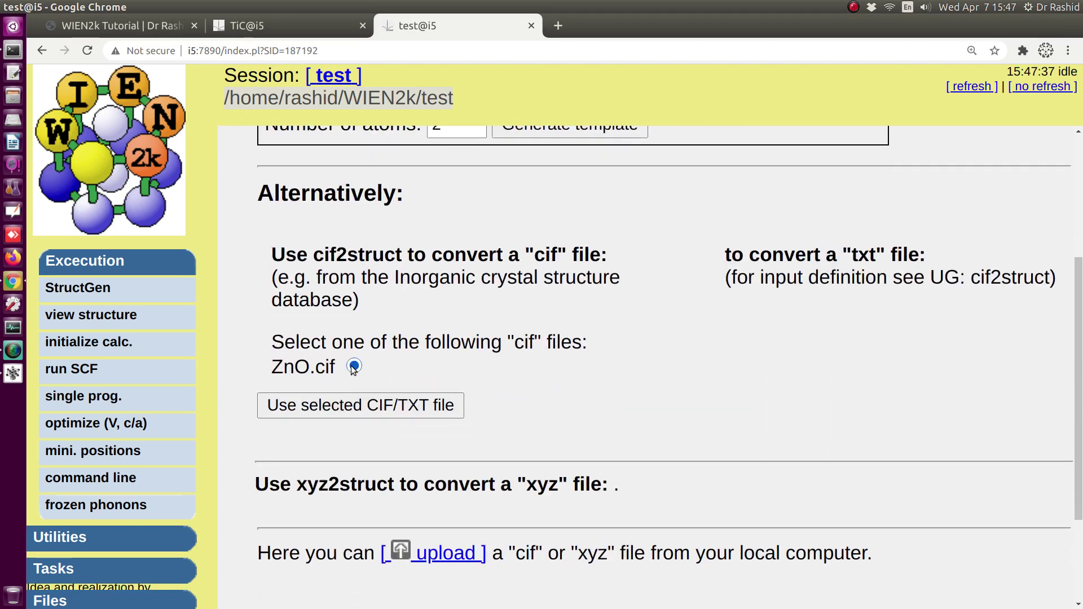
# - Convert ZnO.cif with cif2struct and save the 186_P63mc Zn–O structure file
pyautogui.click(354, 367)
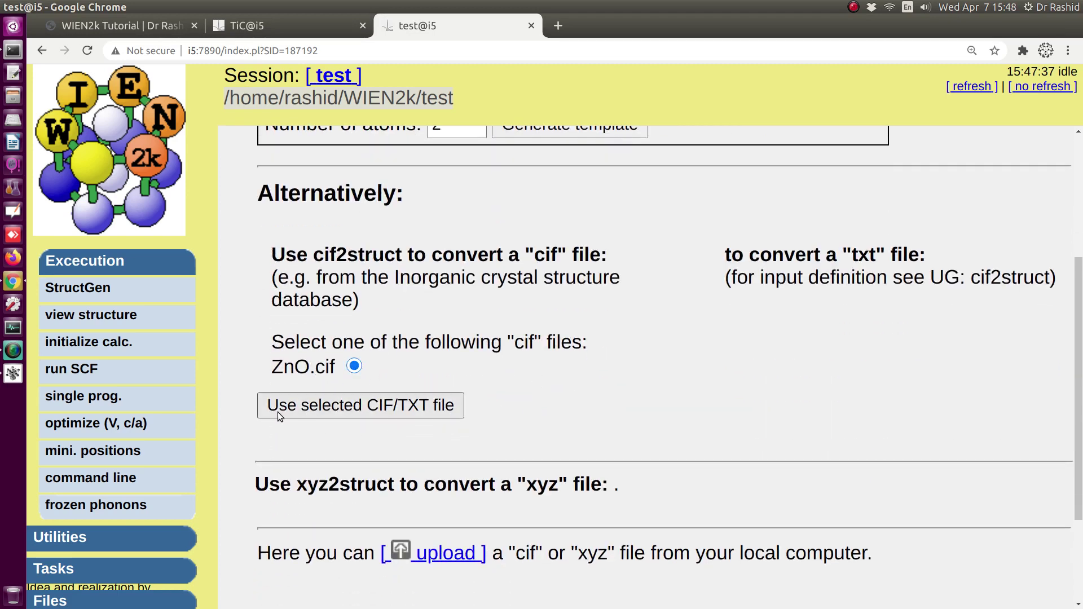
pyautogui.click(341, 406)
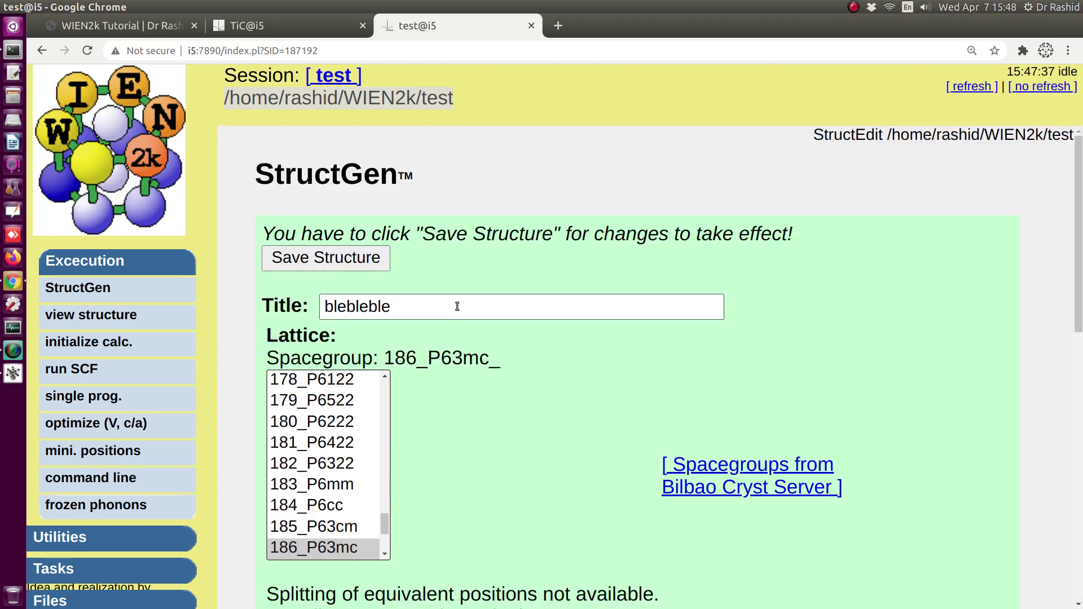
pyautogui.scroll(-3, 455, 321)
pyautogui.scroll(-7, 522, 422)
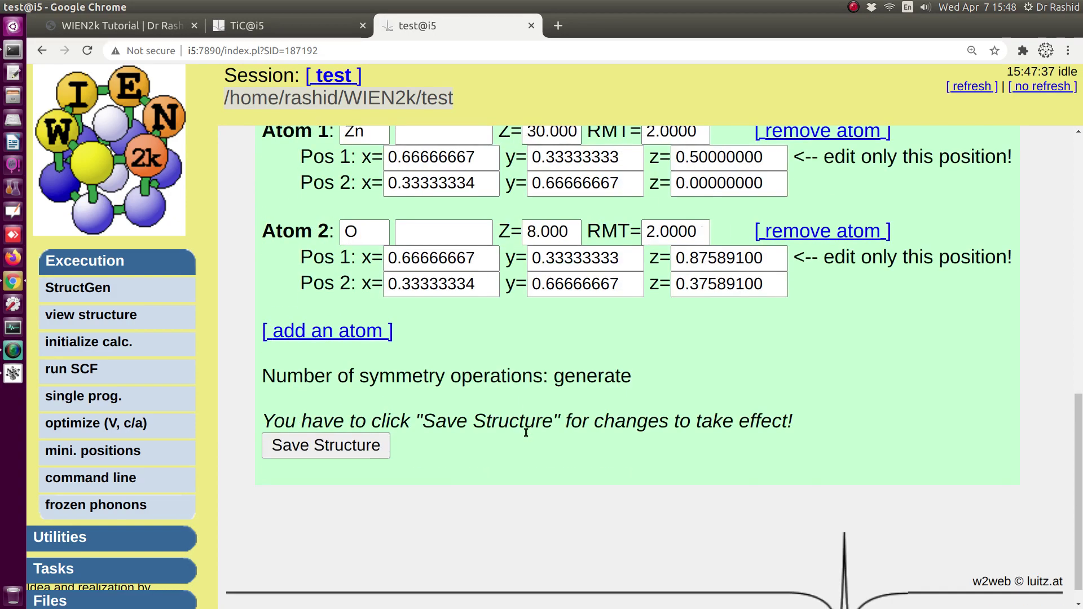
pyautogui.scroll(9, 508, 417)
pyautogui.scroll(1, 509, 421)
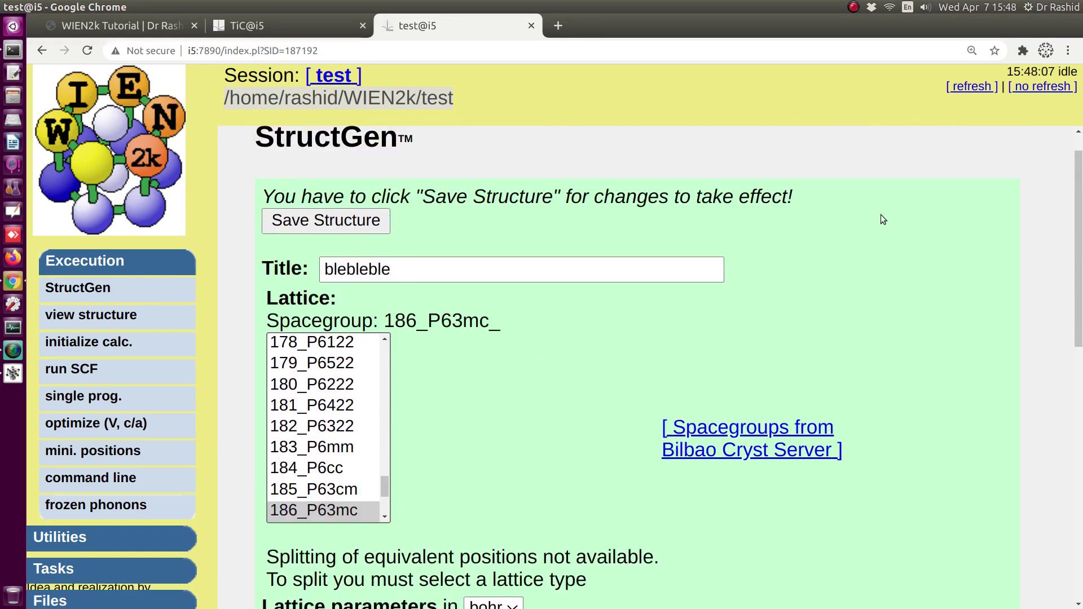
pyautogui.click(479, 266)
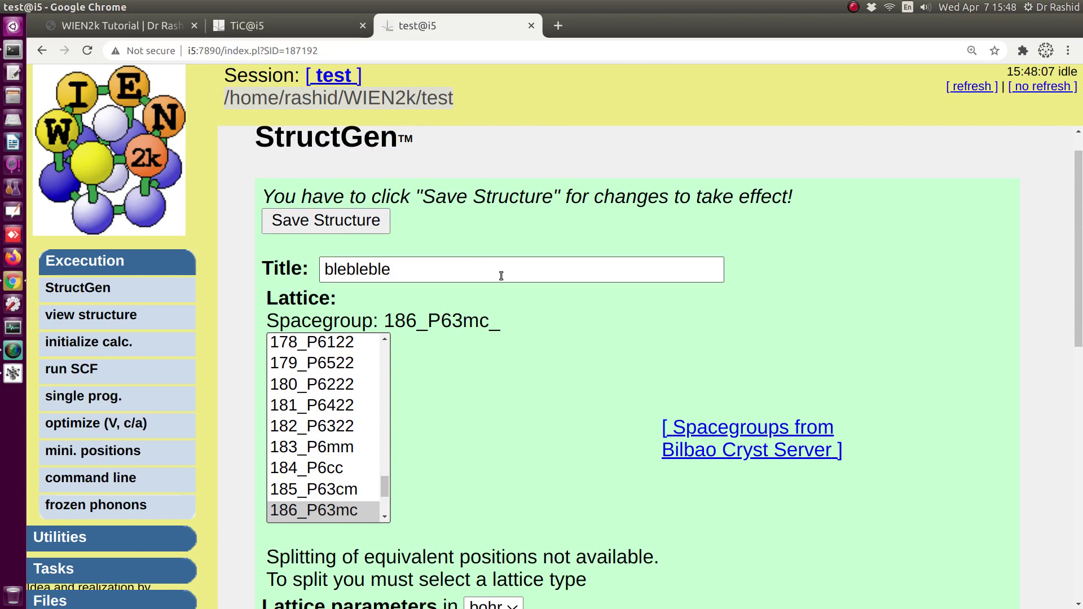
pyautogui.click(348, 221)
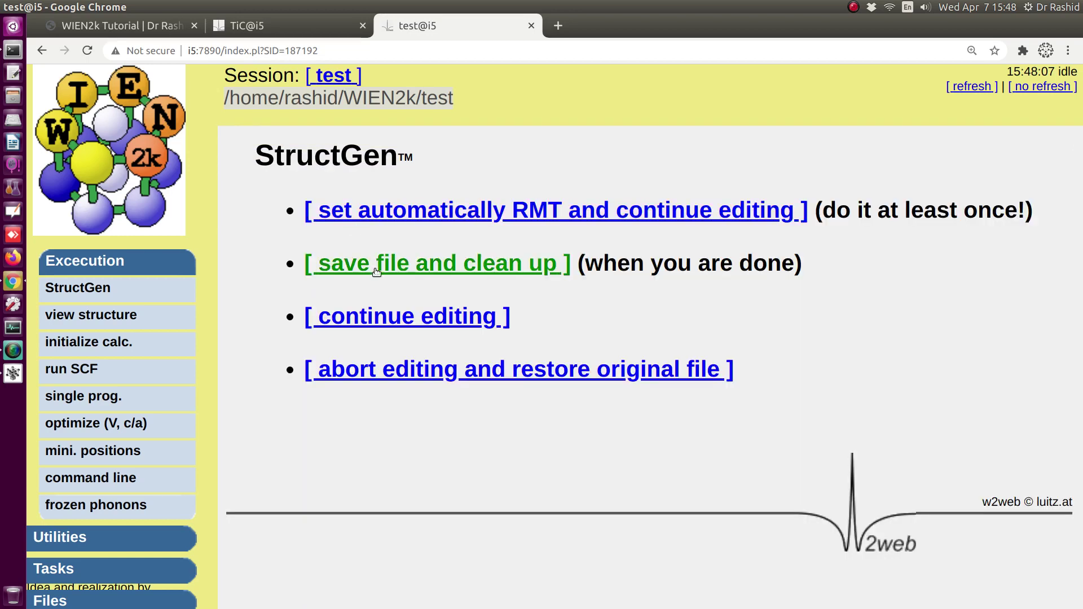
pyautogui.click(375, 265)
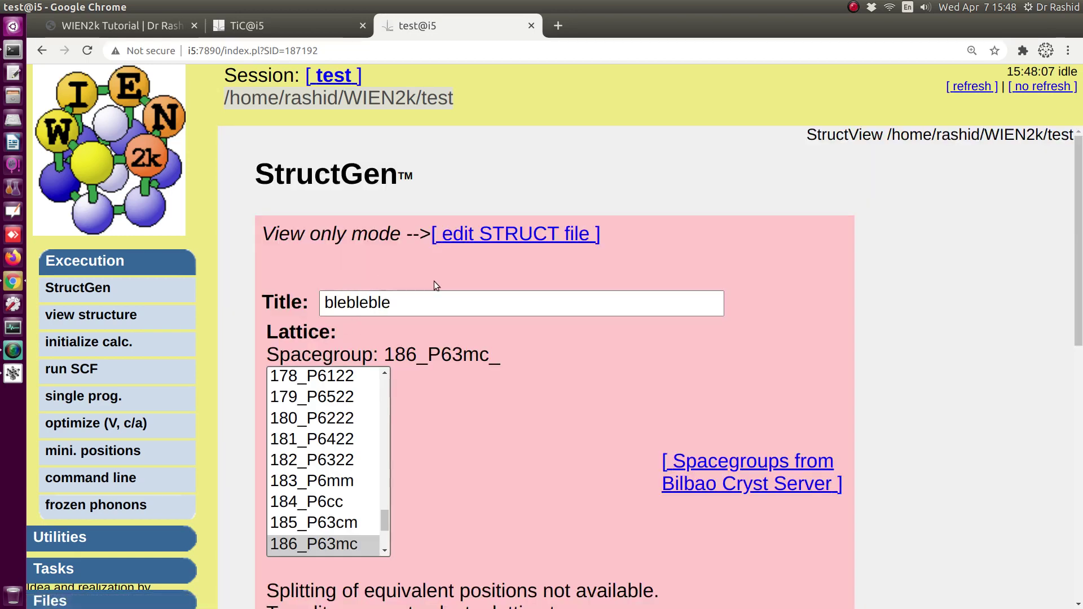
pyautogui.scroll(-3, 367, 327)
# - Display test.struct's Zn–O hexagonal cell in XCrySDen, rotate it in 3-D, then return to Terminal
pyautogui.click(115, 317)
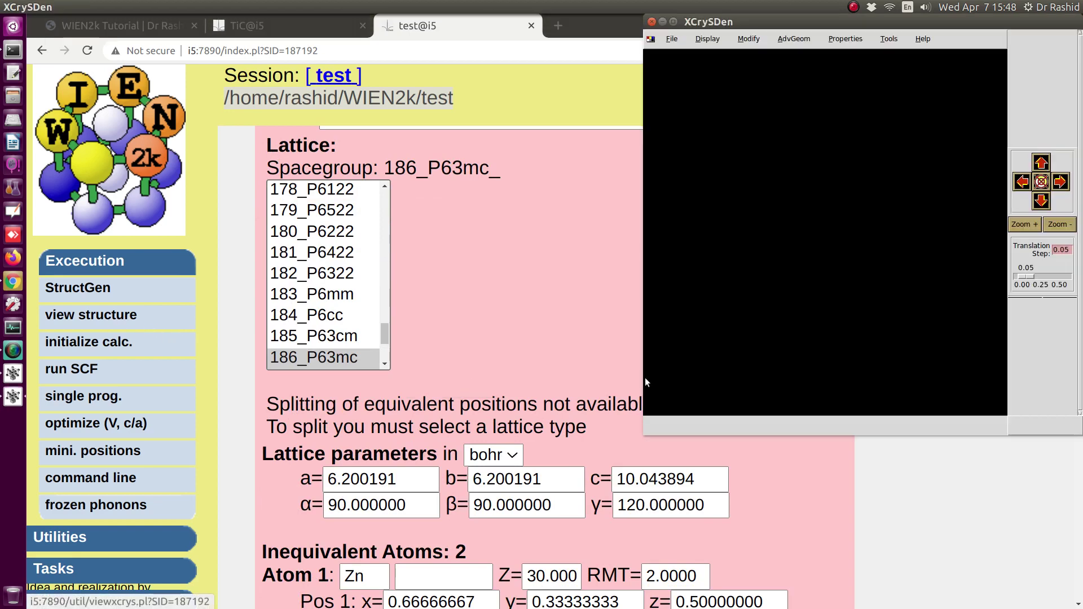
pyautogui.moveTo(862, 148); pyautogui.dragTo(722, 205)
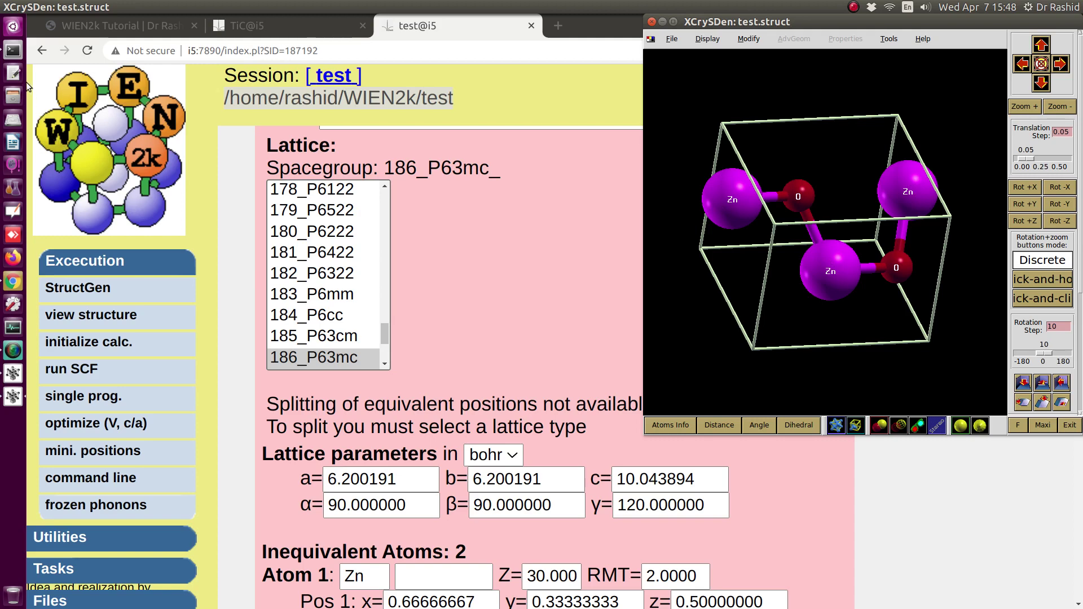
pyautogui.click(12, 52)
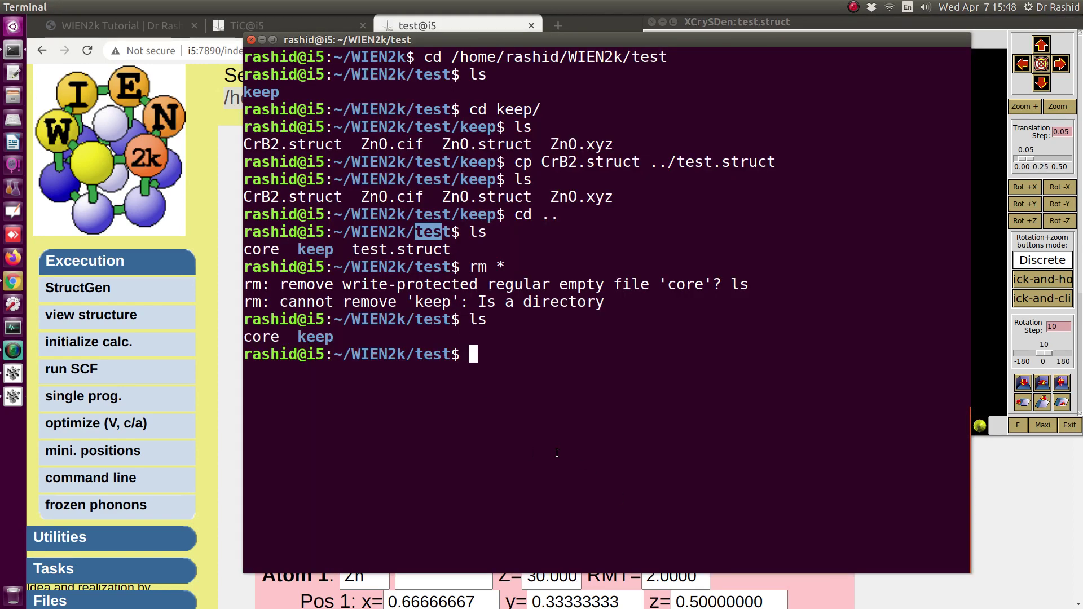
# - List the test folder with ls and highlight the new test.struct file in the listing
pyautogui.write('ls')
pyautogui.press('Return')
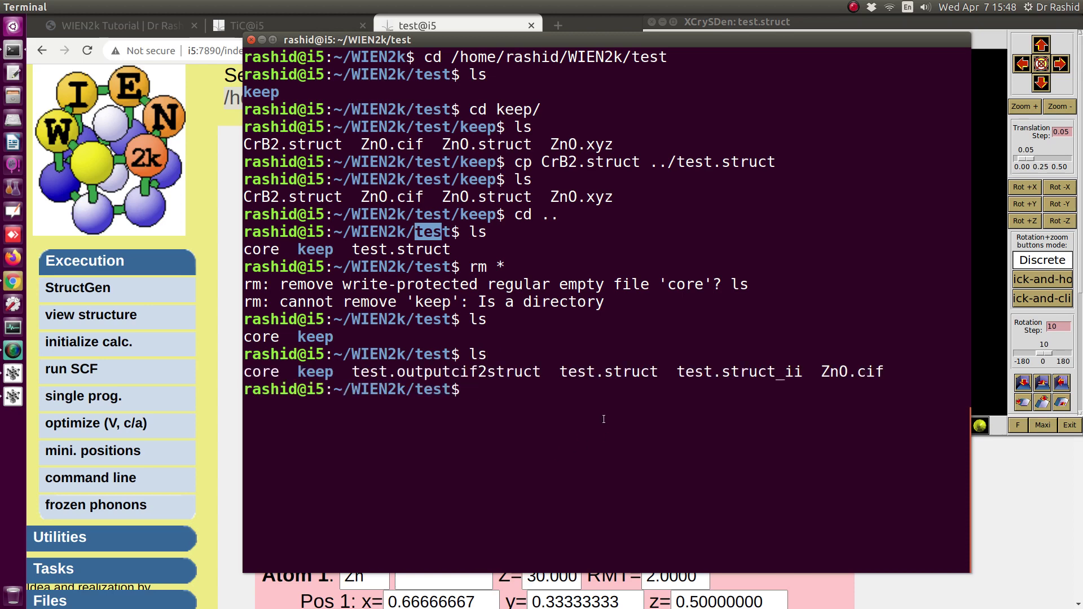
pyautogui.moveTo(565, 372); pyautogui.dragTo(654, 375)
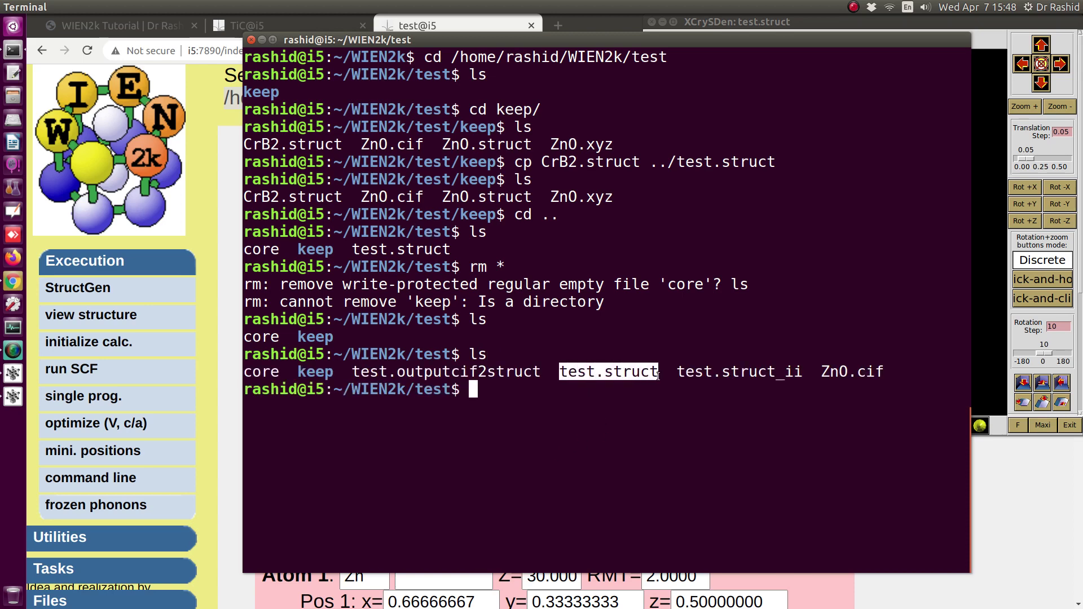
pyautogui.click(620, 377)
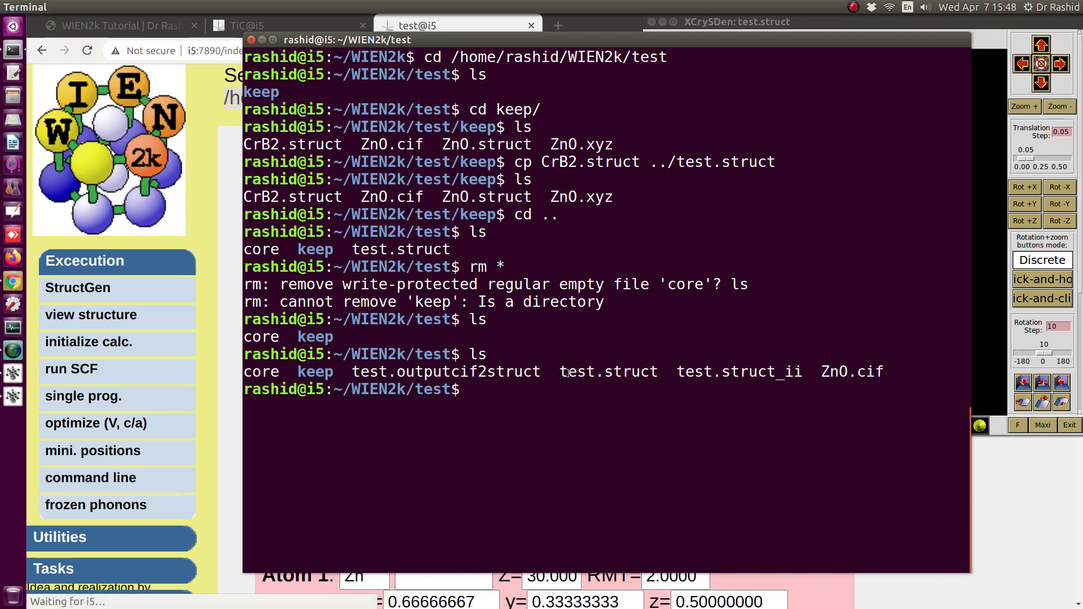
# - Launch 'xcrysden --wien_struct test.struct &' in the background from the terminal
pyautogui.write('xcrysden --wien')
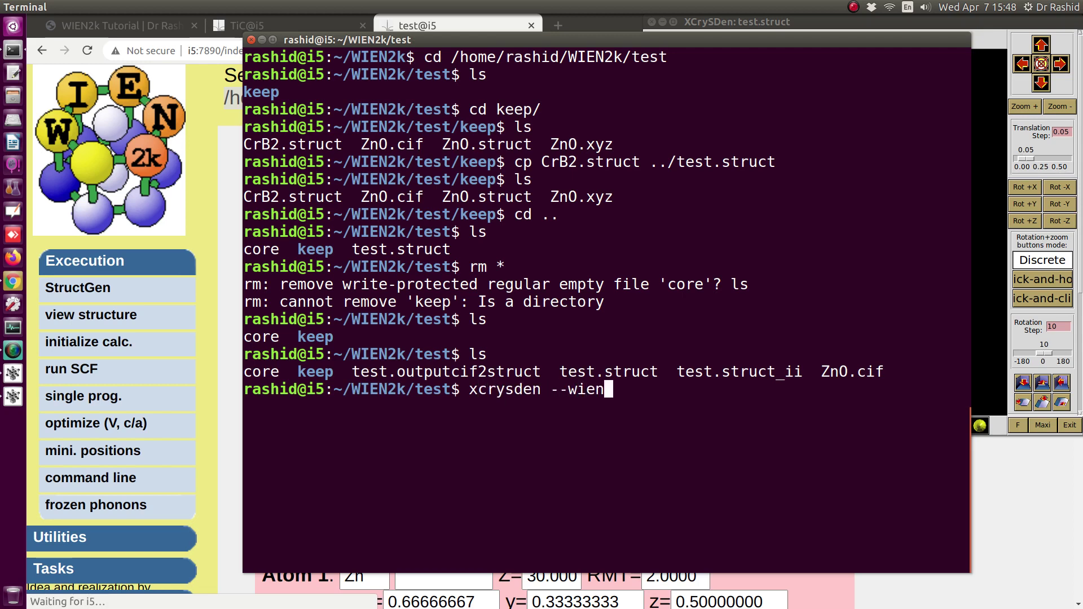
pyautogui.write('_struct te')
pyautogui.press('Tab')
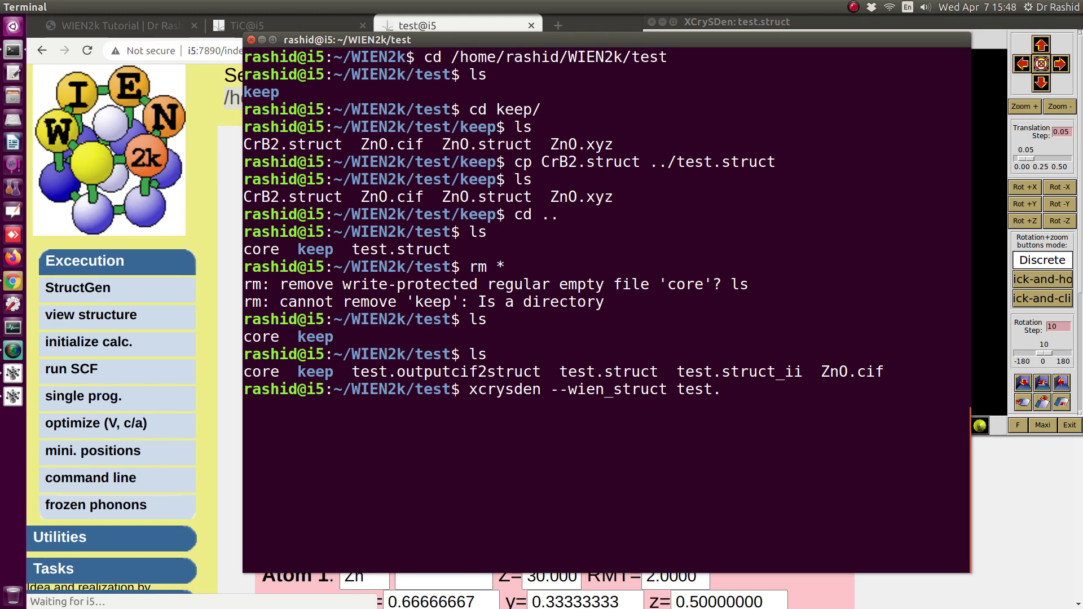
pyautogui.write('s')
pyautogui.press('Tab')
pyautogui.write('&')
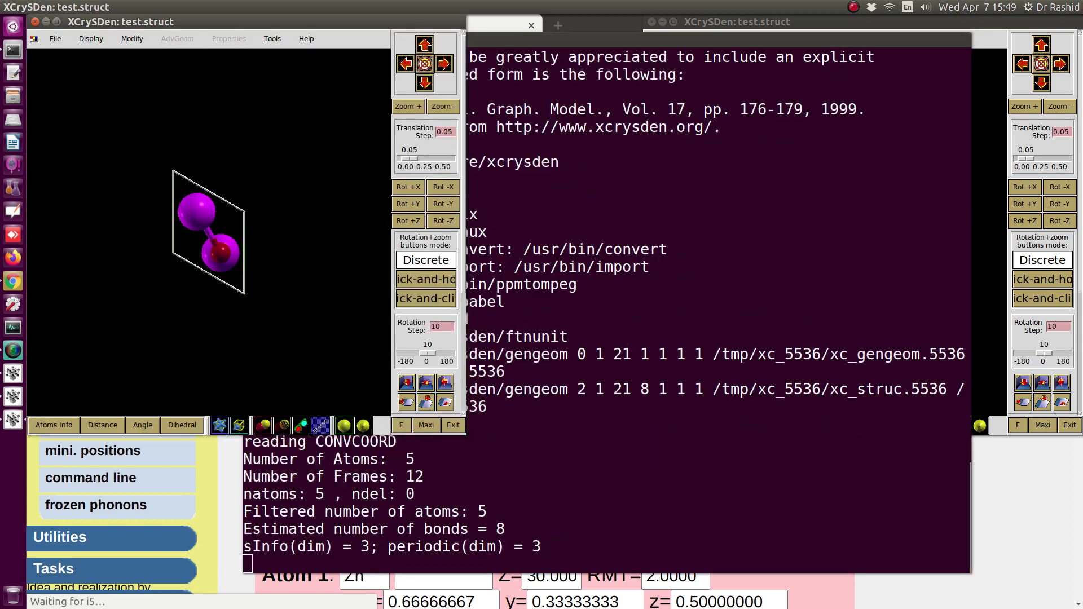
# - Zoom and rotate the ZnO cell in 3-D, then return to a fresh terminal prompt
pyautogui.scroll(5, 376, 123)
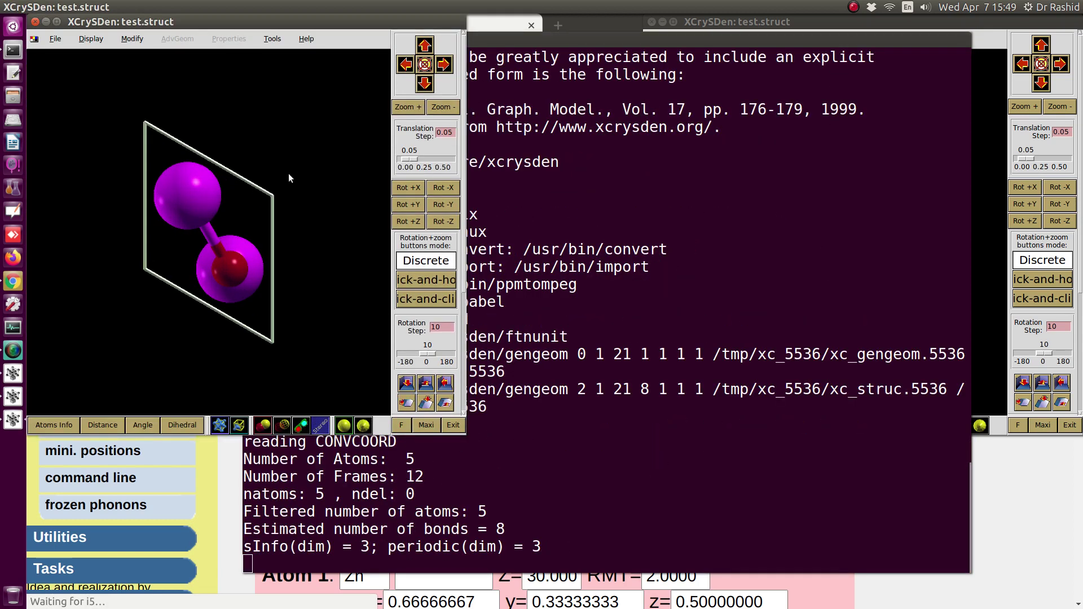
pyautogui.moveTo(288, 195); pyautogui.dragTo(262, 237)
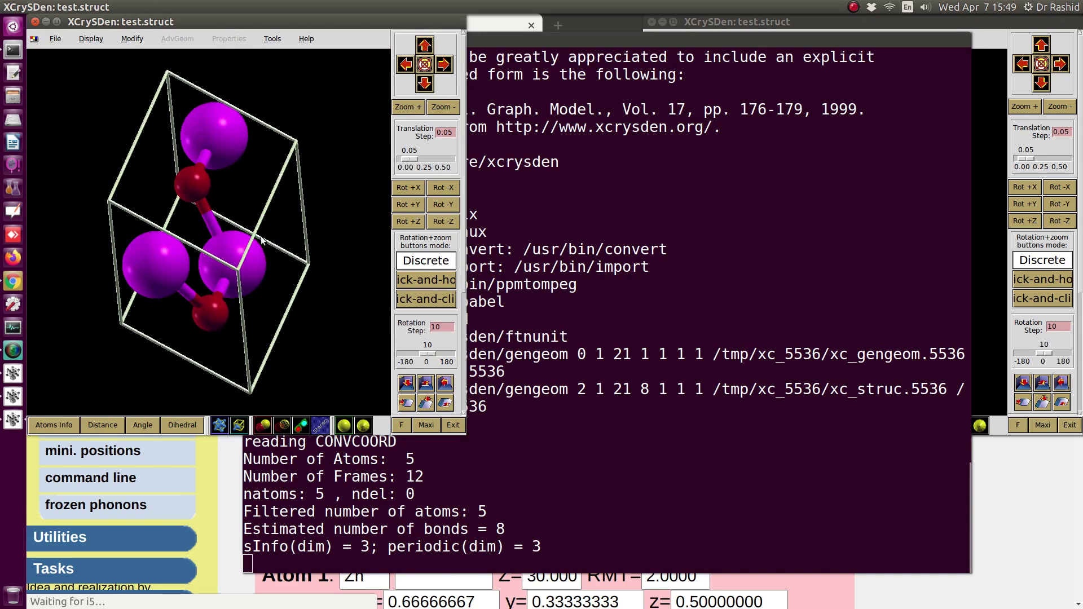
pyautogui.click(799, 480)
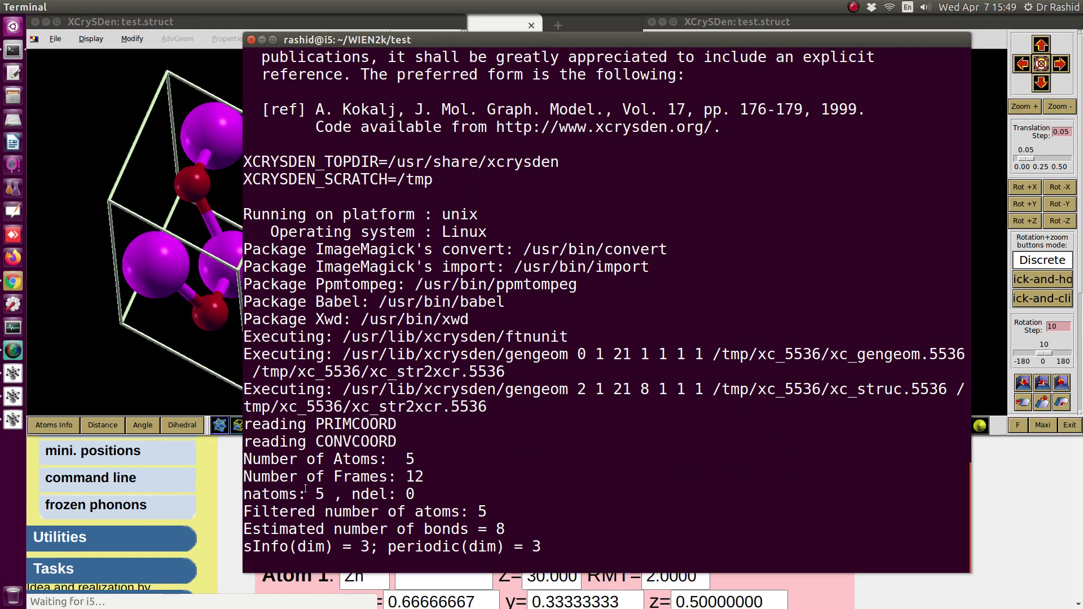
pyautogui.press('Return')
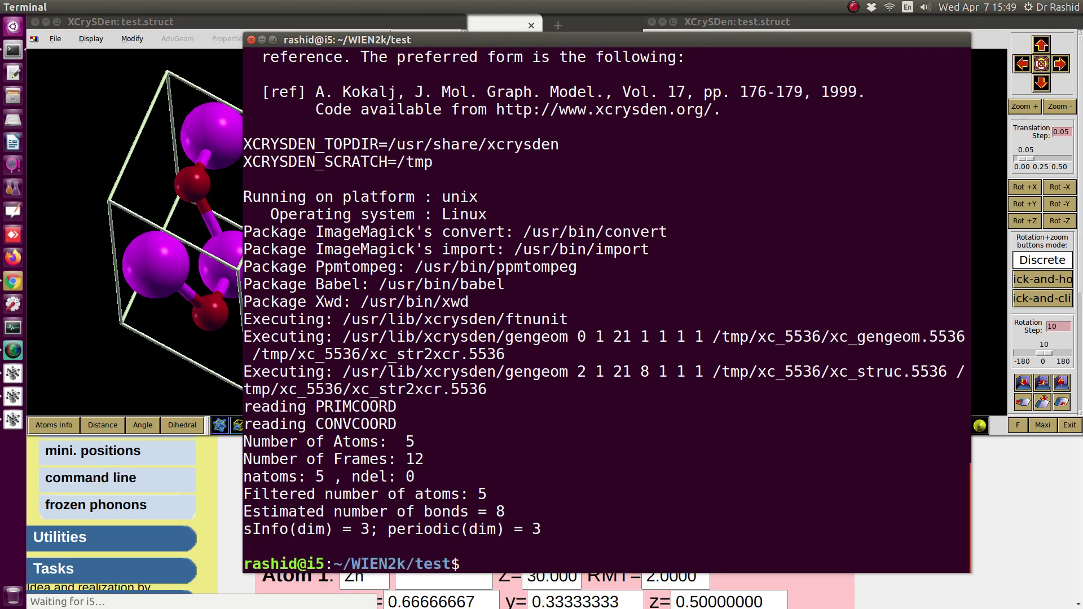